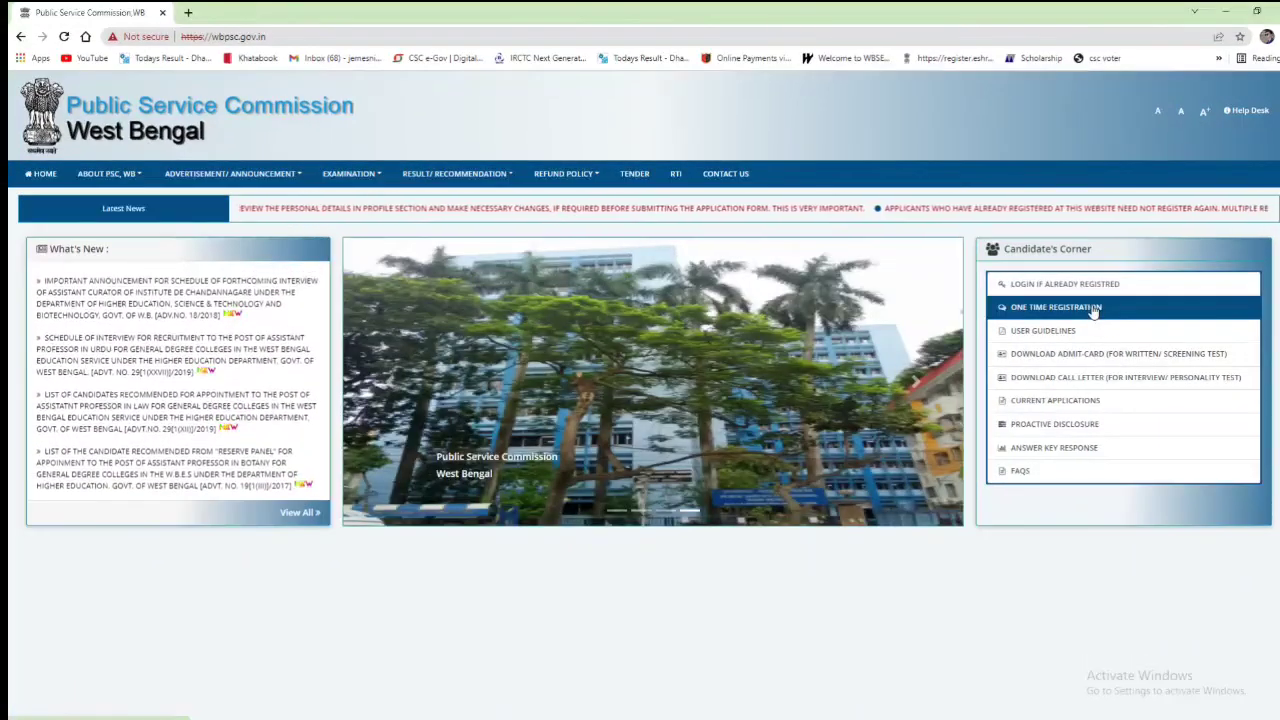
# Step: Open the One Time Registration form from Candidate's Corner and focus the Mobile No. field
pyautogui.click(1093, 311)
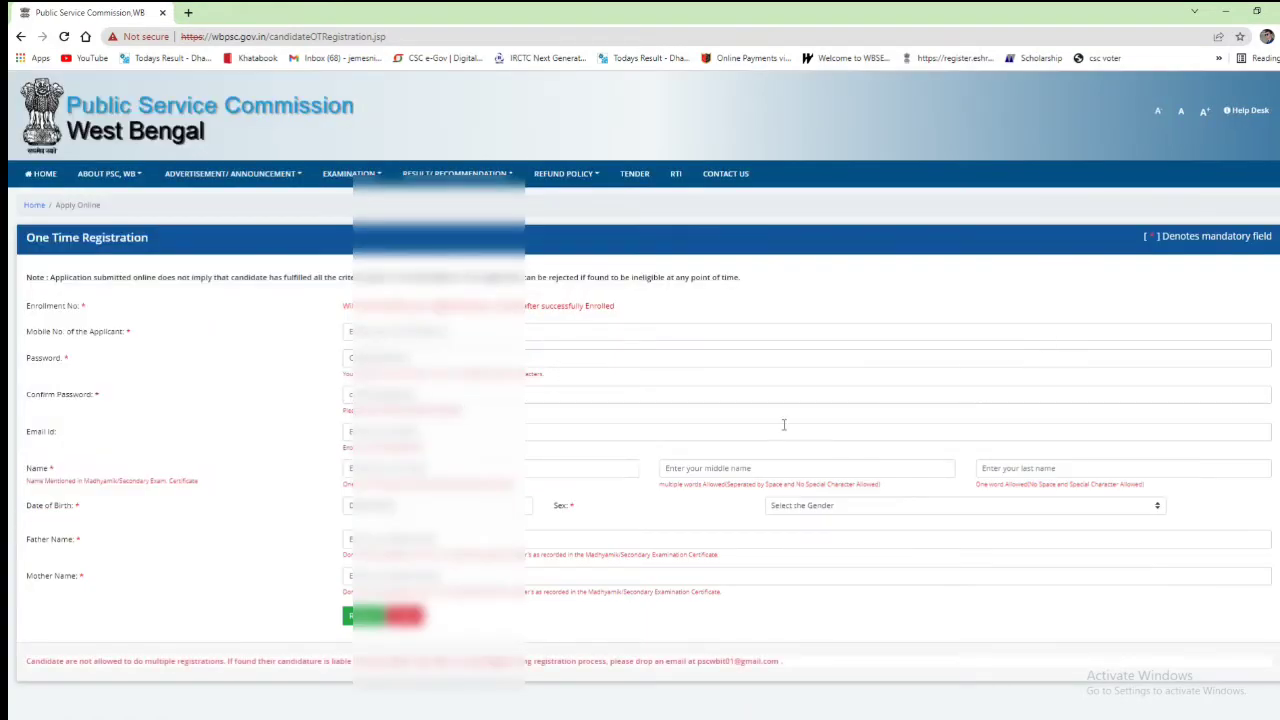
pyautogui.scroll(-1, 533, 511)
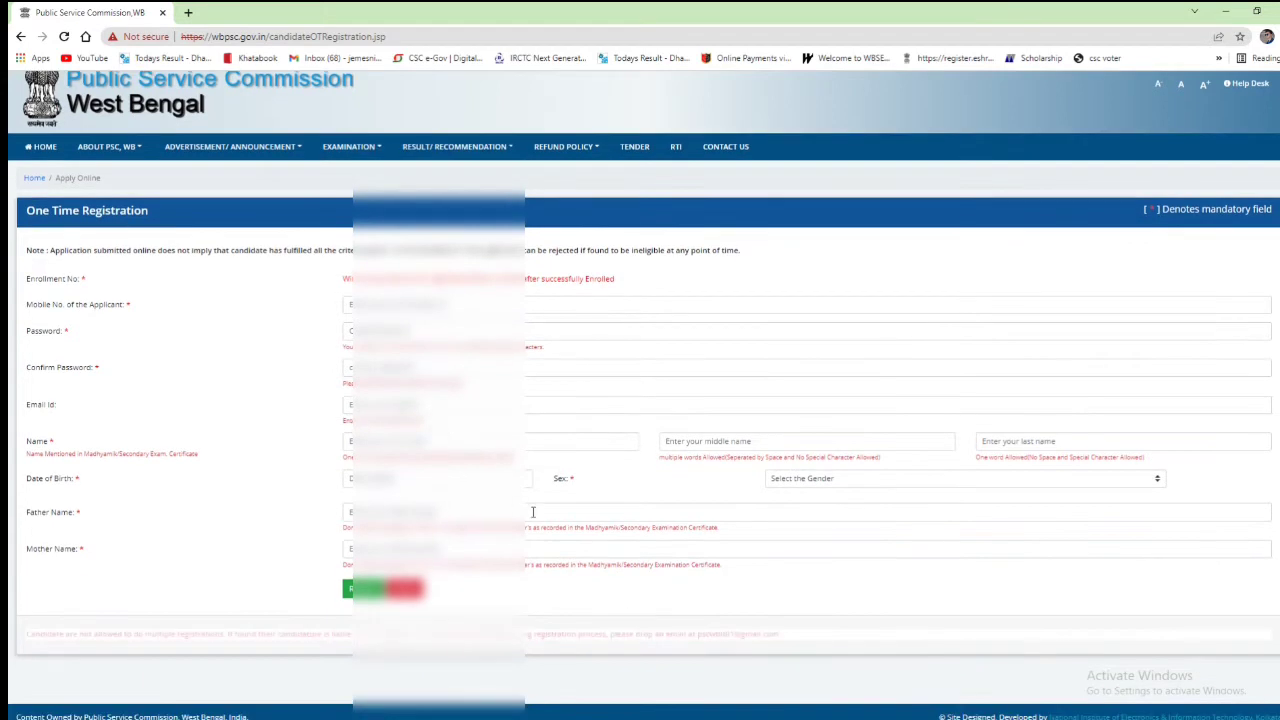
pyautogui.scroll(1, 540, 528)
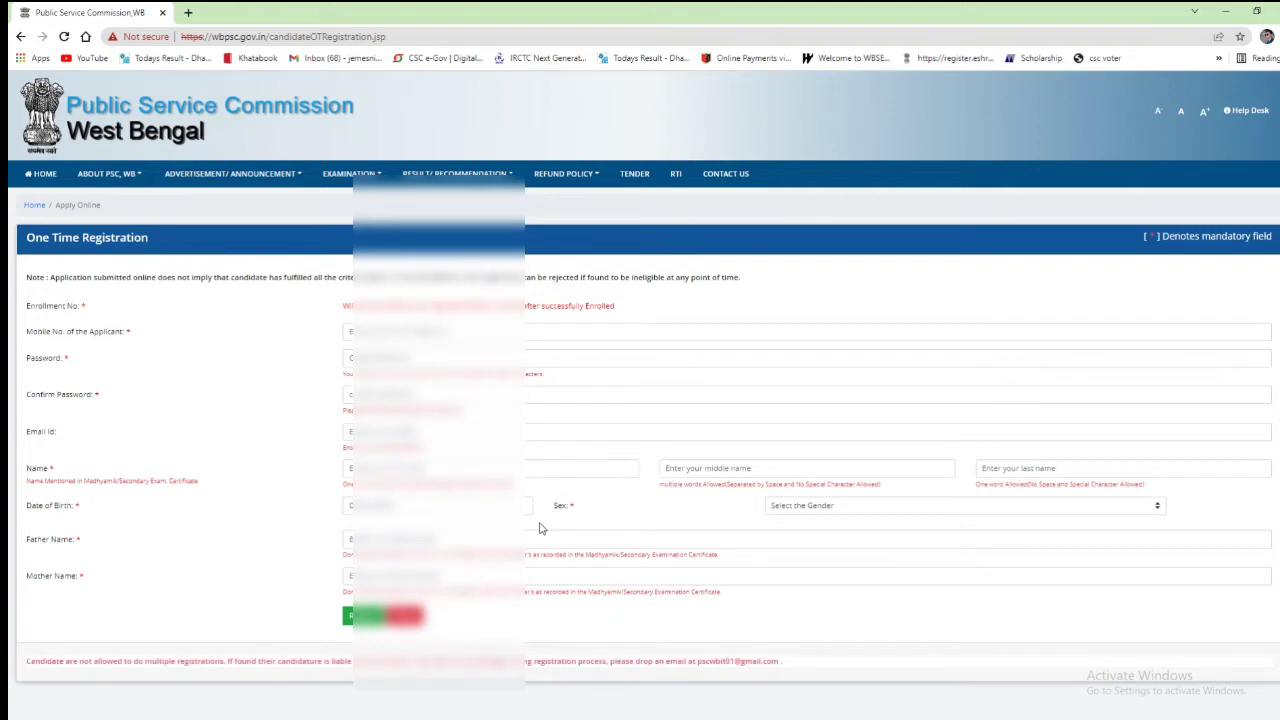
pyautogui.click(587, 331)
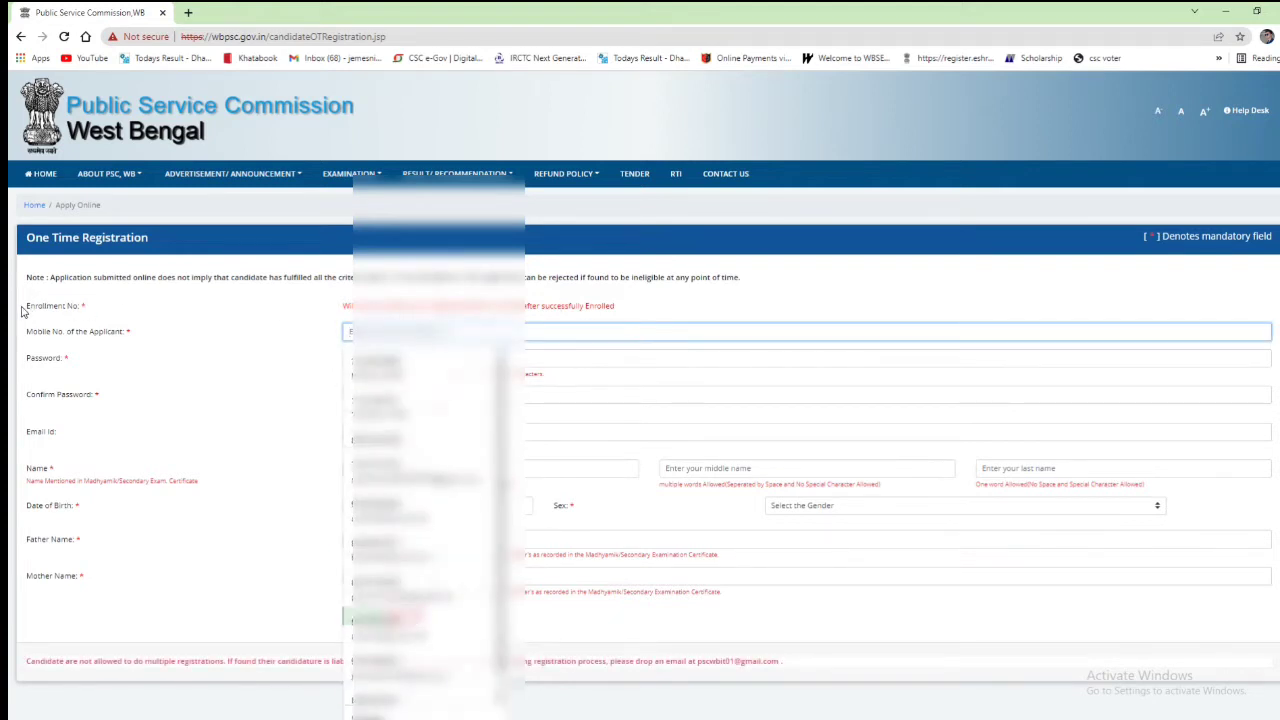
# Step: Enter the applicant's mobile number in the registration form
pyautogui.moveTo(26, 306); pyautogui.dragTo(90, 308)
pyautogui.moveTo(337, 315); pyautogui.dragTo(10, 303)
pyautogui.click(614, 310)
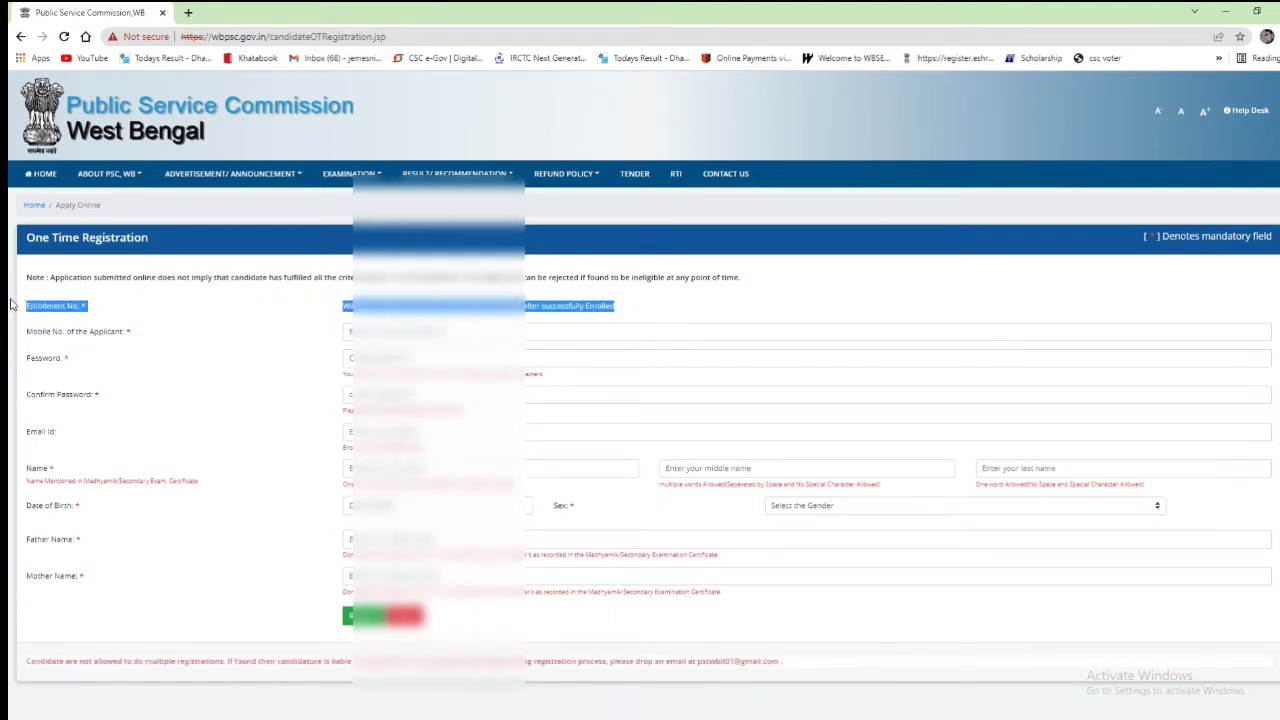
pyautogui.click(400, 331)
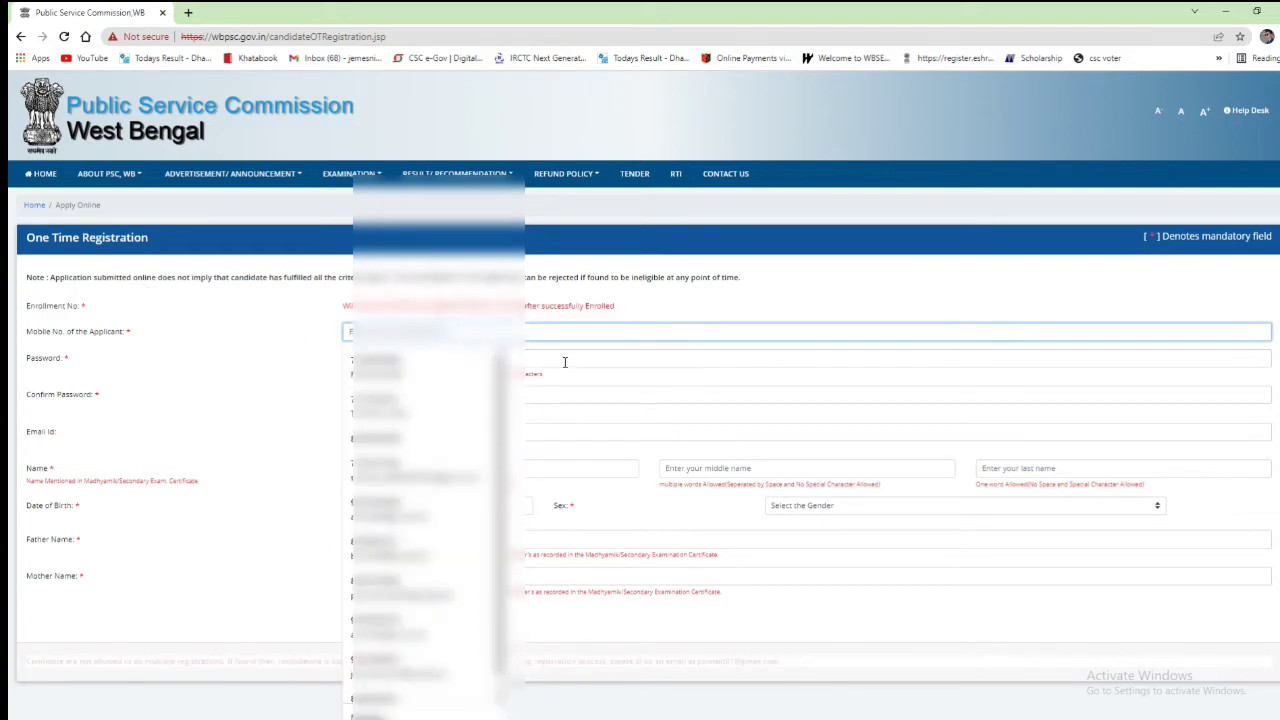
pyautogui.tripleClick(133, 337)
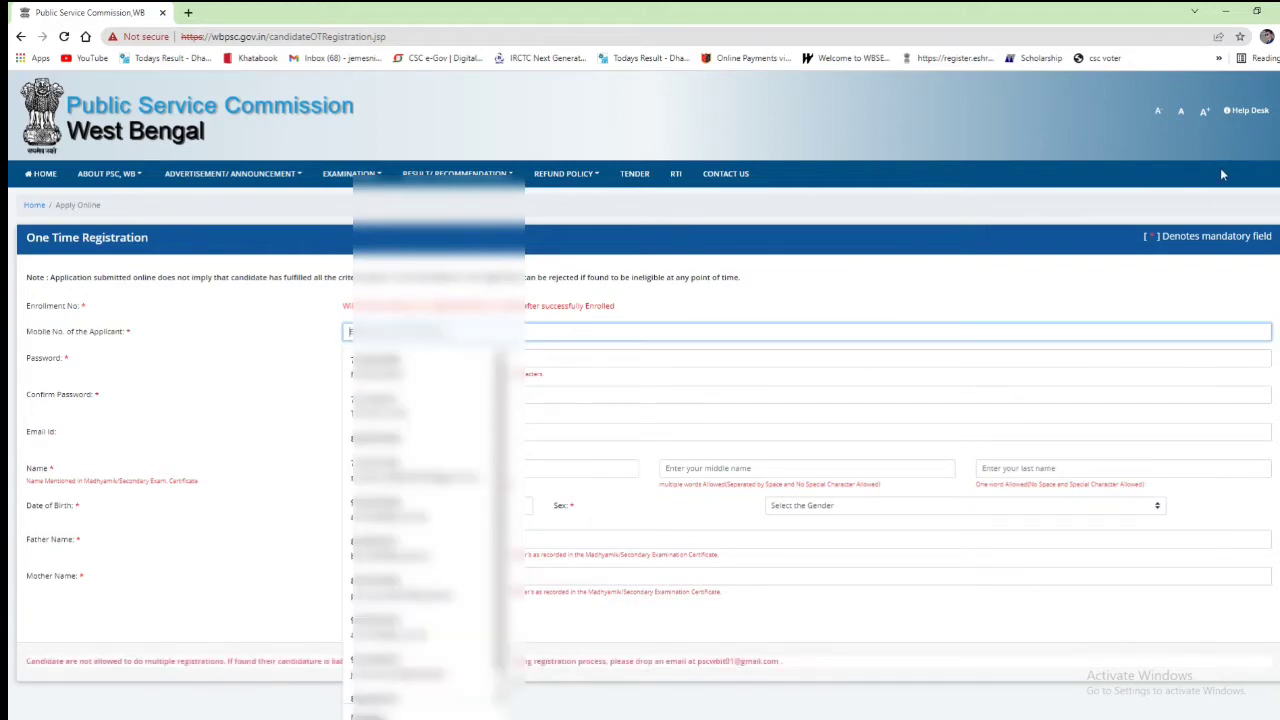
pyautogui.write('7')
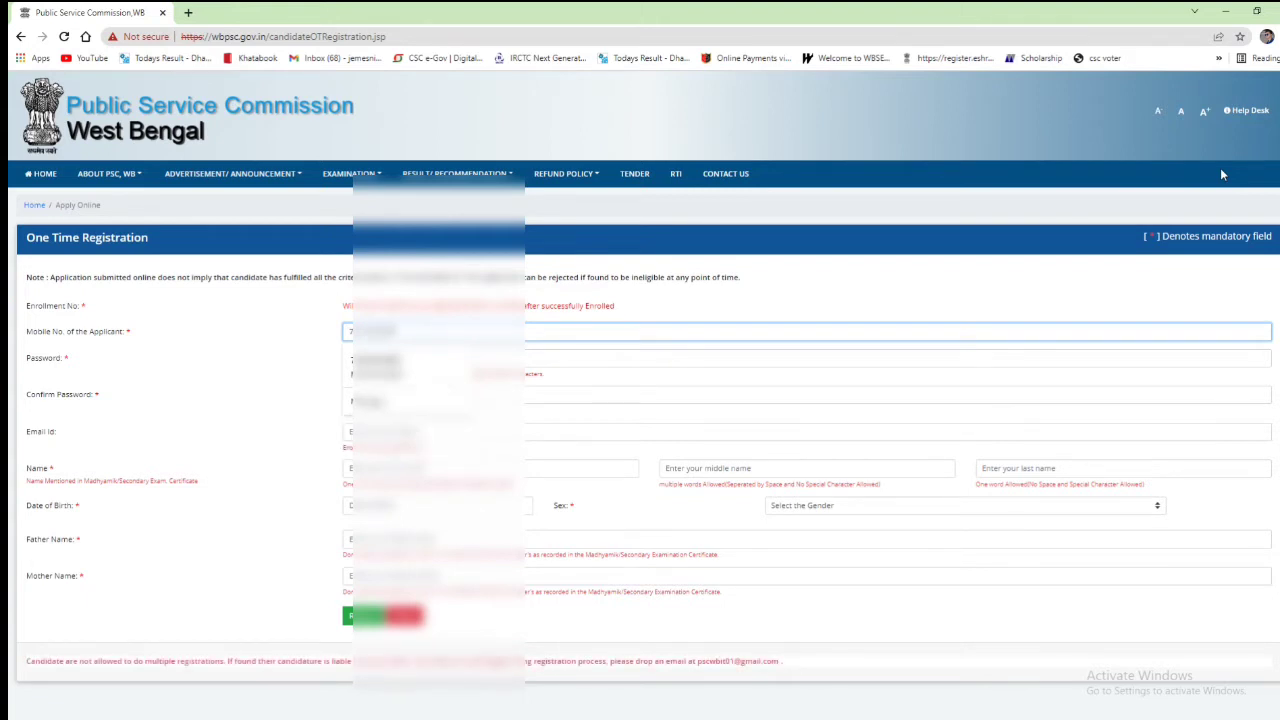
# Step: Enter the password and type it again to confirm it
pyautogui.press('Tab')
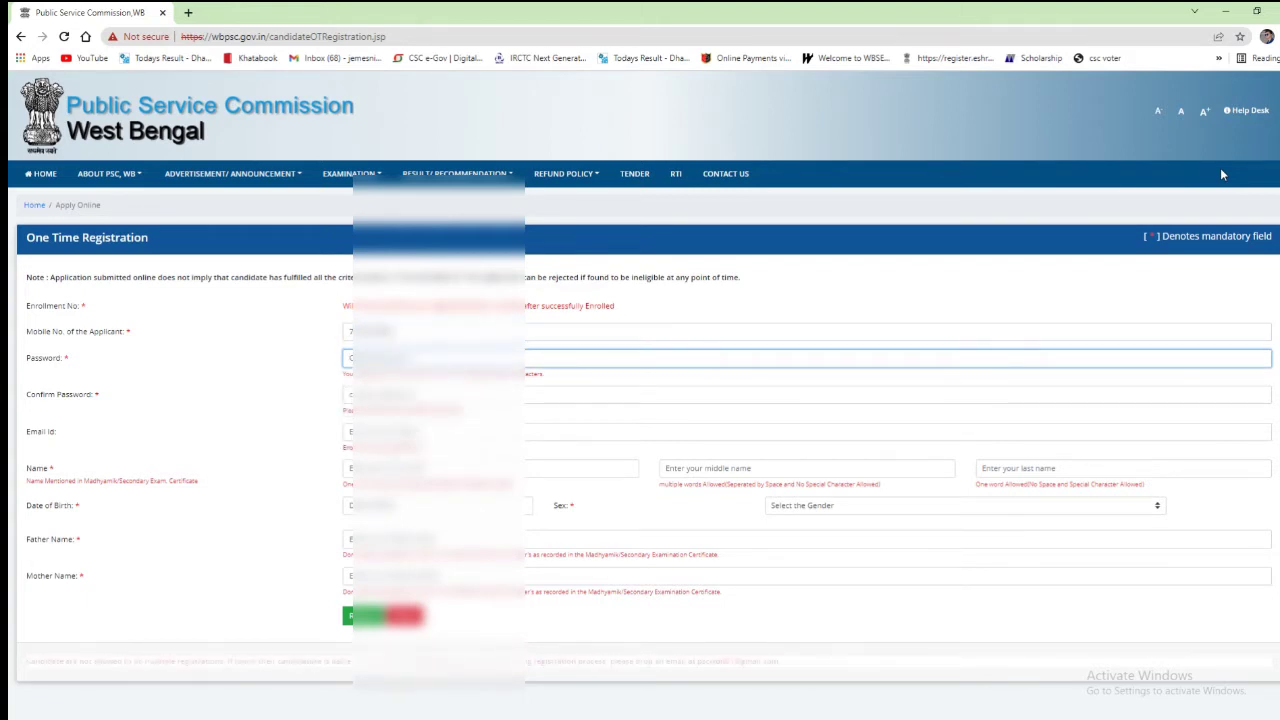
pyautogui.write('a')
pyautogui.press('Tab')
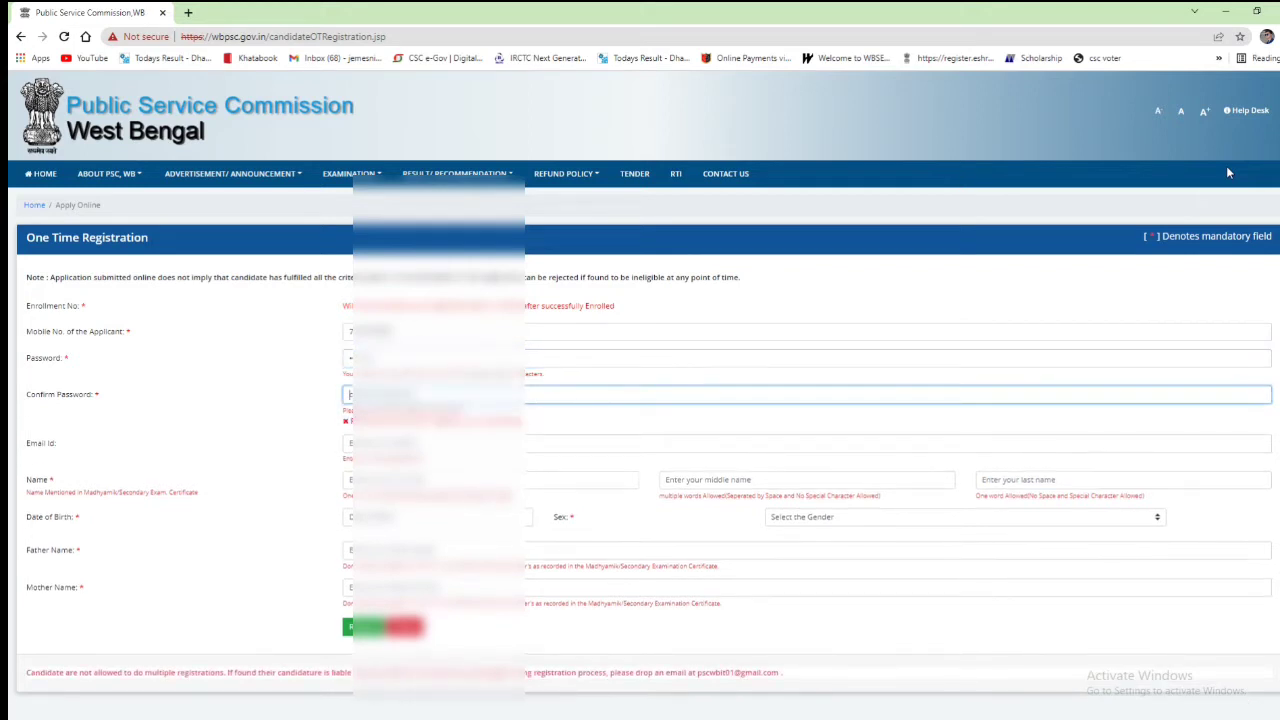
pyautogui.write('a')
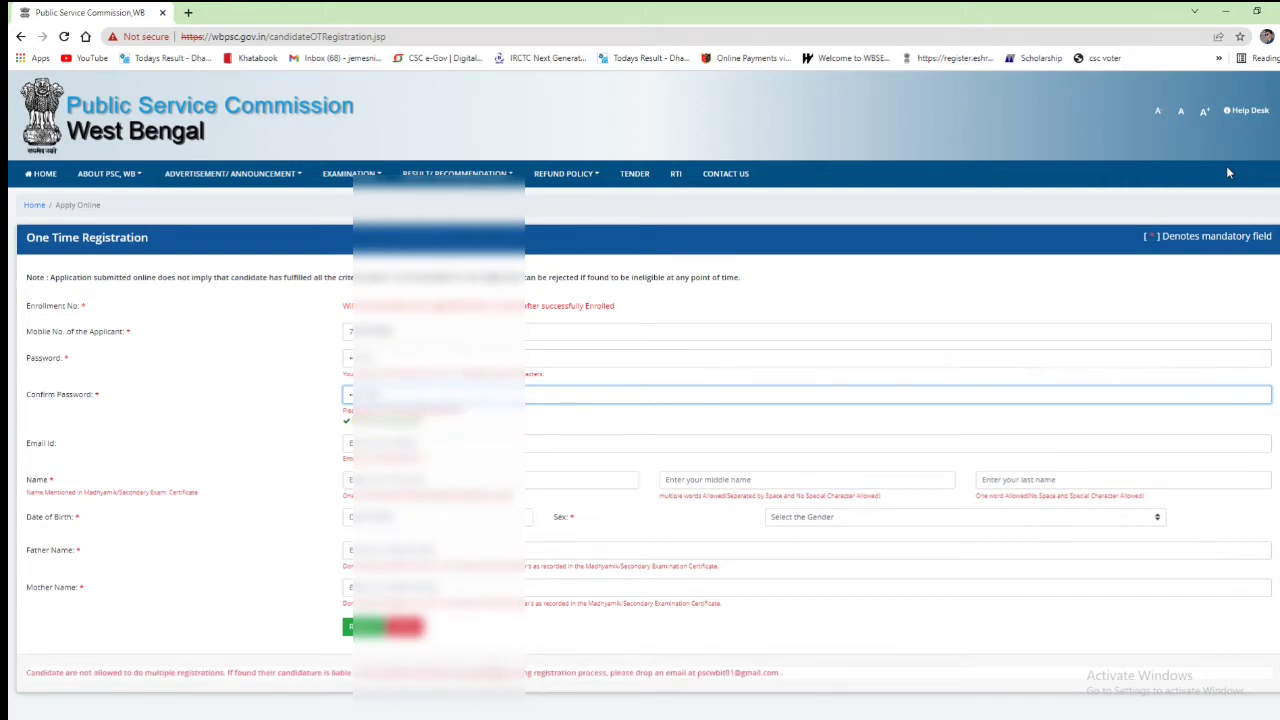
# Step: Fill the e-mail address and first and last name from saved autofill details
pyautogui.press('Tab')
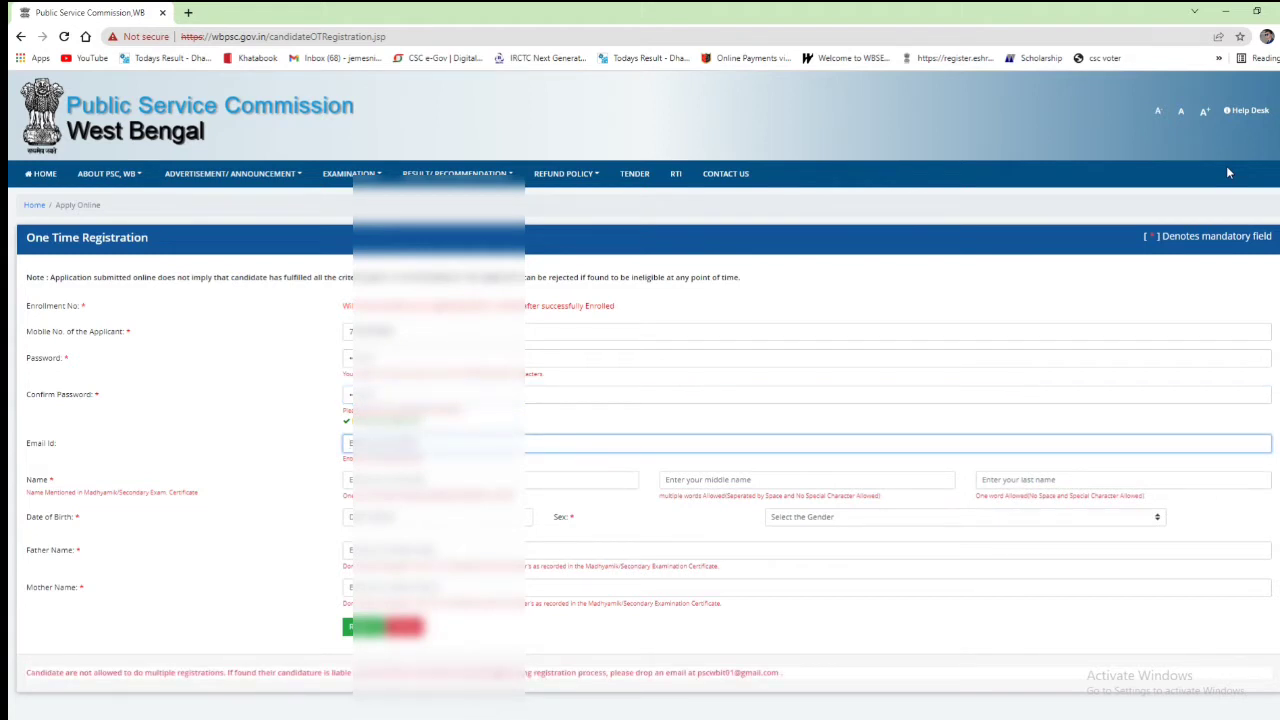
pyautogui.write('m')
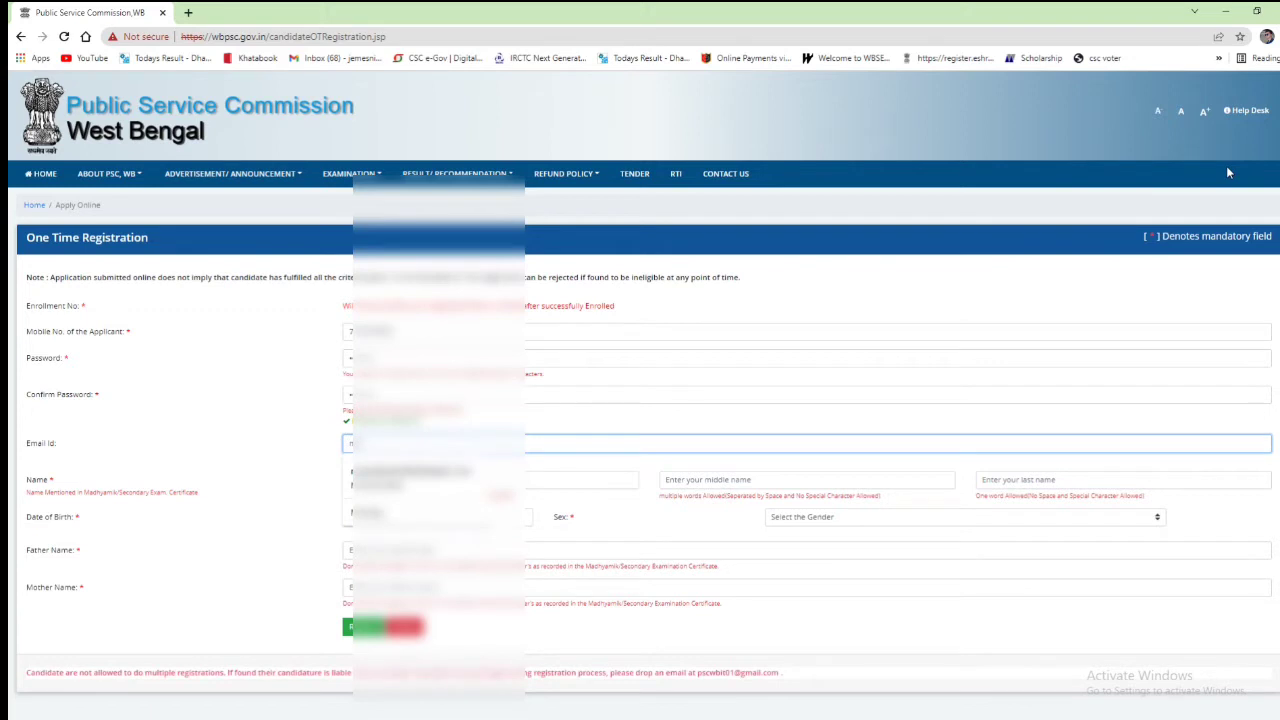
pyautogui.press('Down')
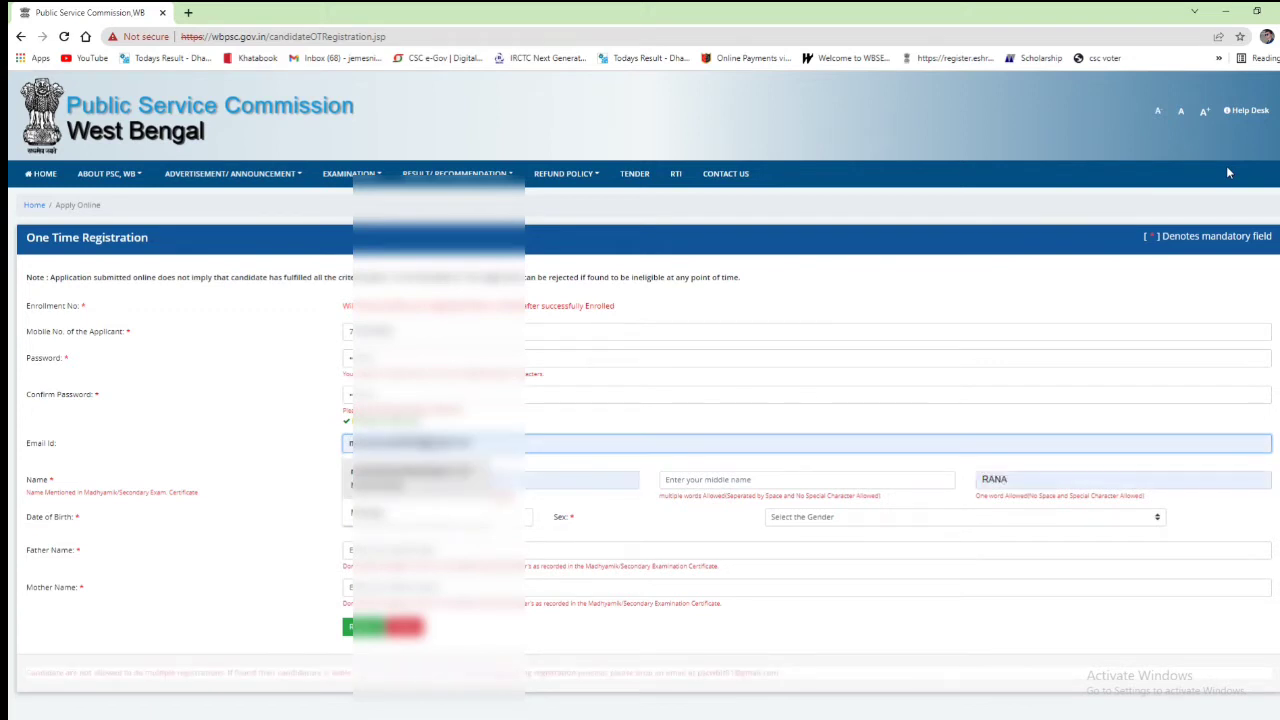
pyautogui.press('Tab')
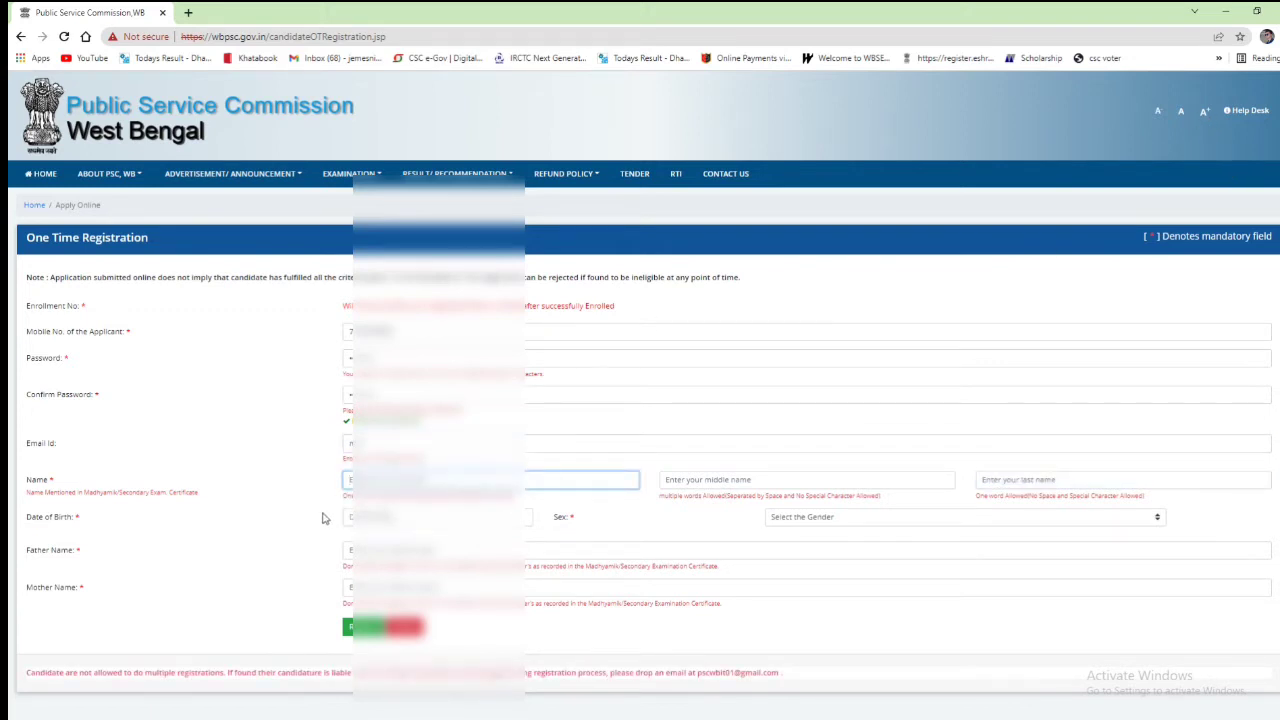
pyautogui.press('Return')
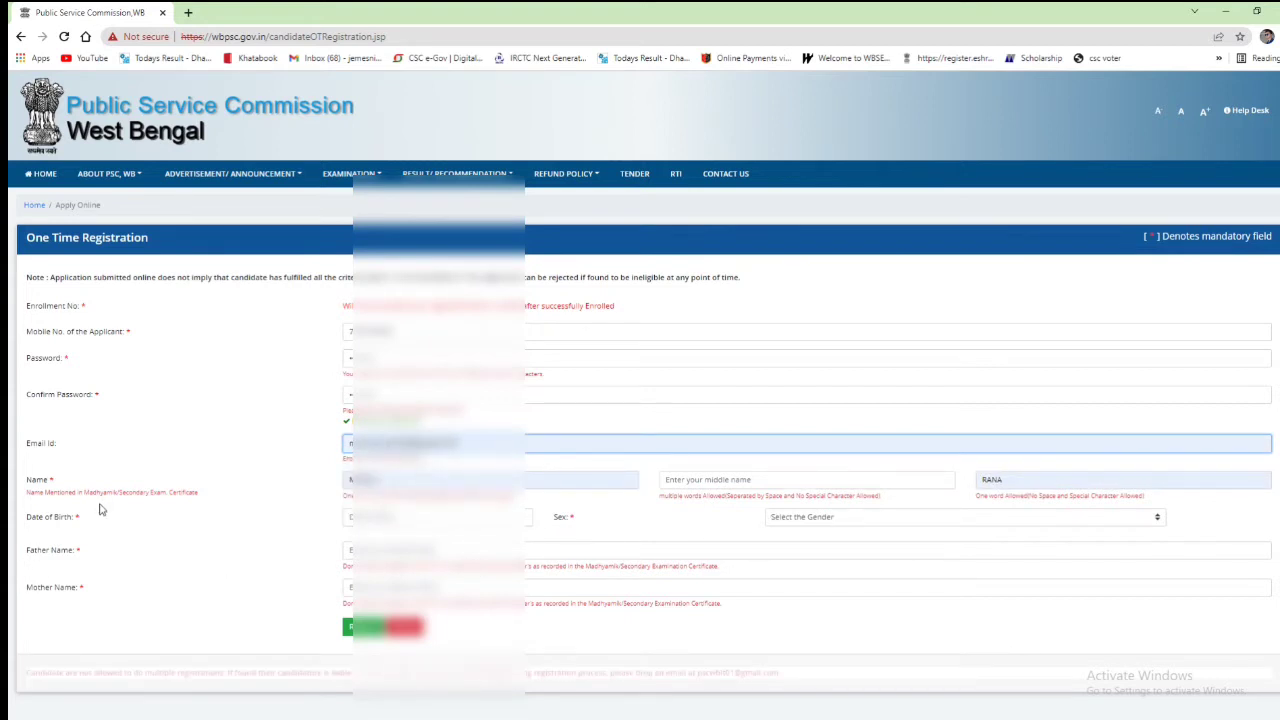
# Step: Pick the applicant's date of birth in the calendar and set the sex to Male
pyautogui.click(470, 480)
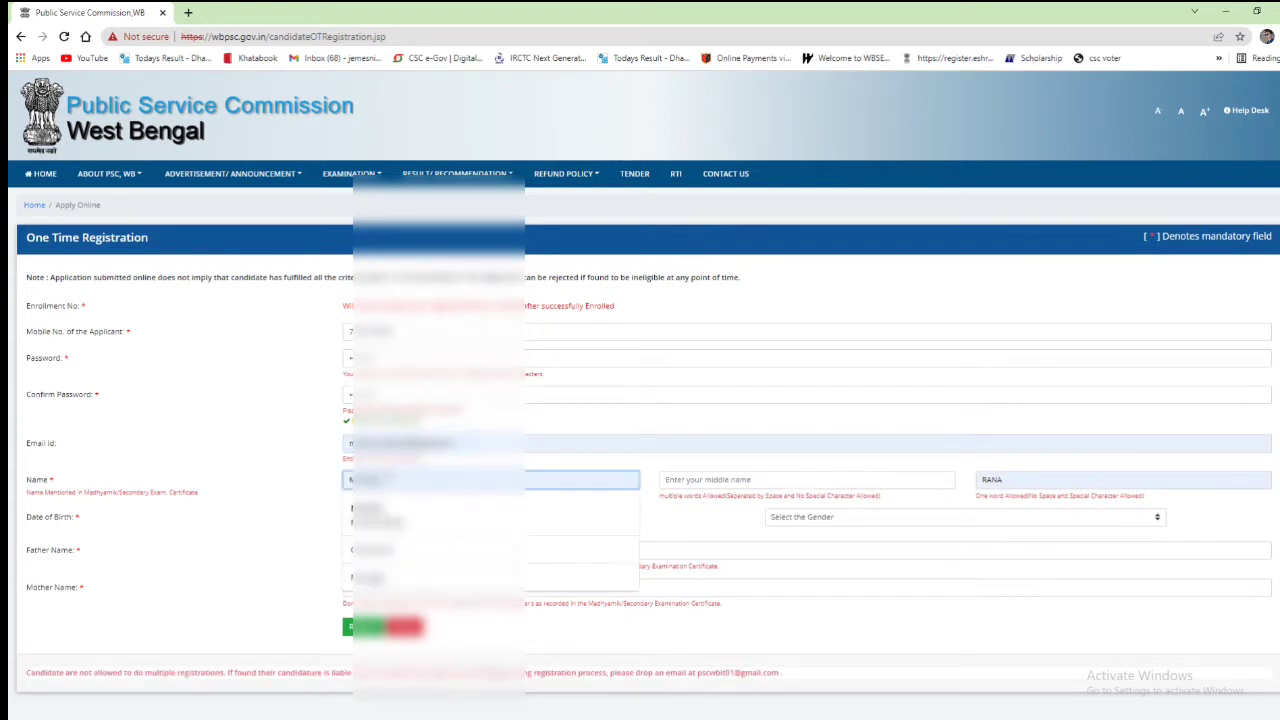
pyautogui.click(1054, 482)
pyautogui.click(427, 518)
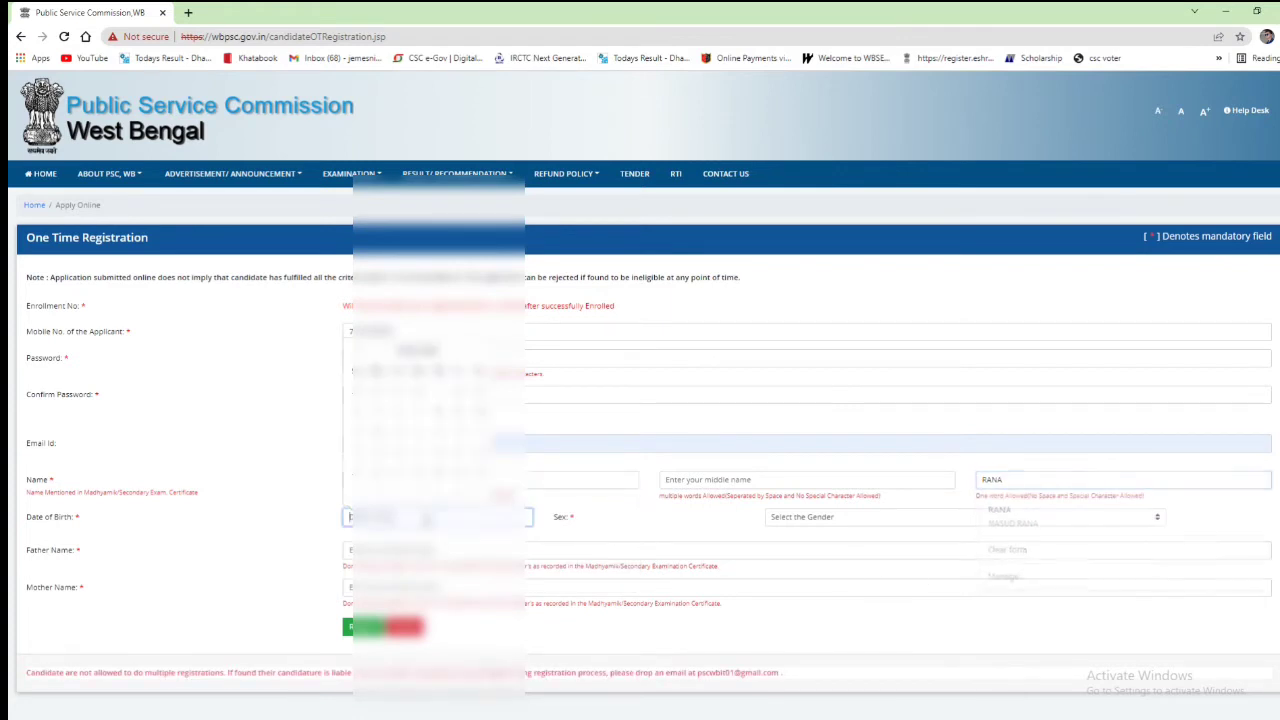
pyautogui.click(420, 350)
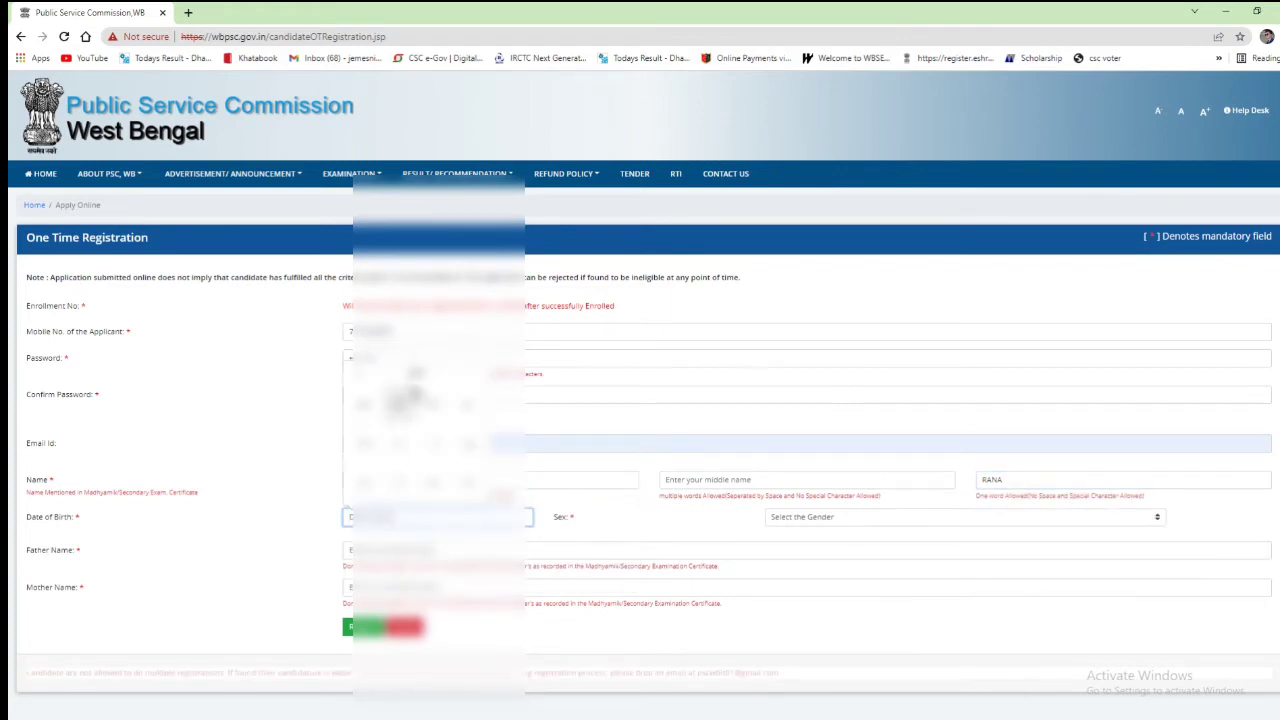
pyautogui.click(358, 376)
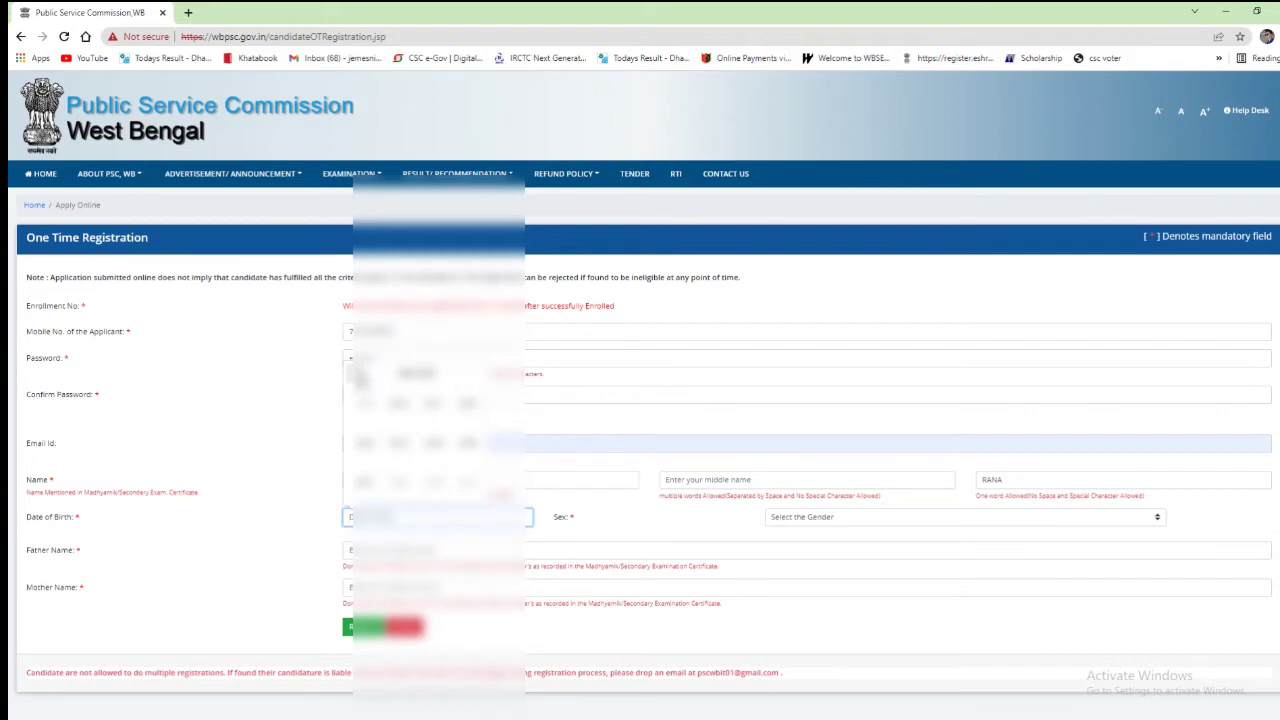
pyautogui.click(432, 472)
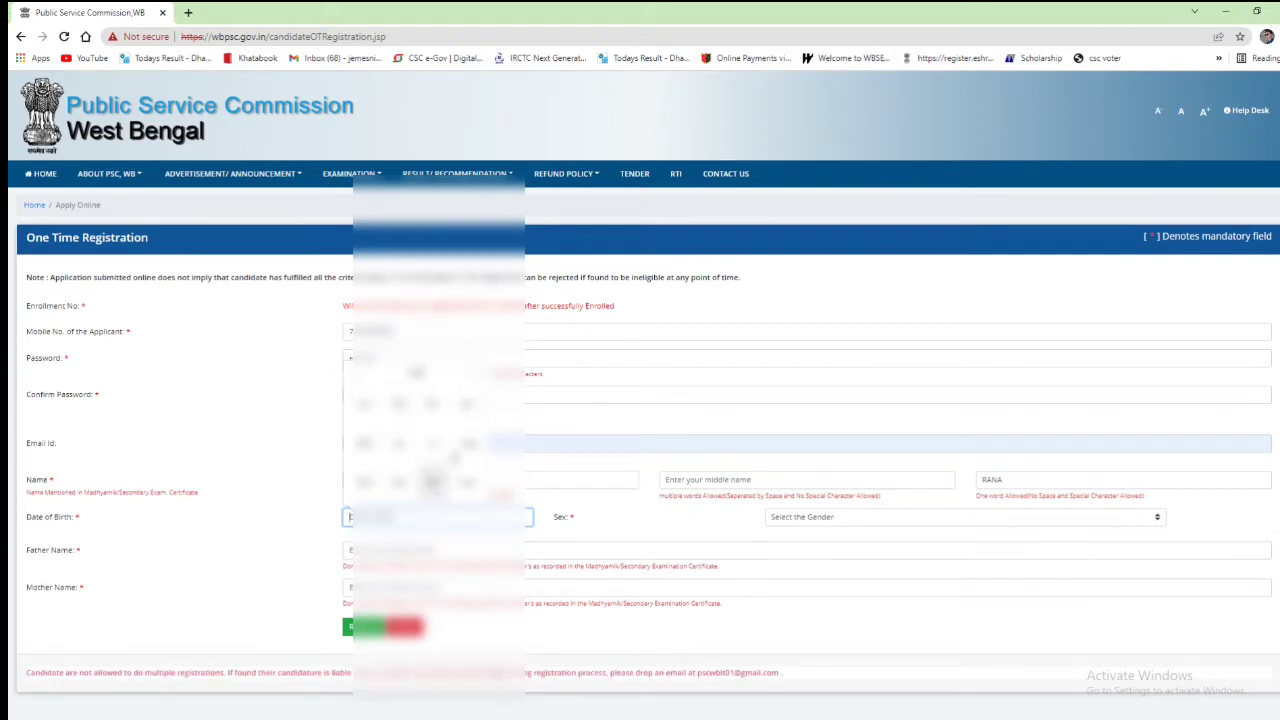
pyautogui.click(398, 483)
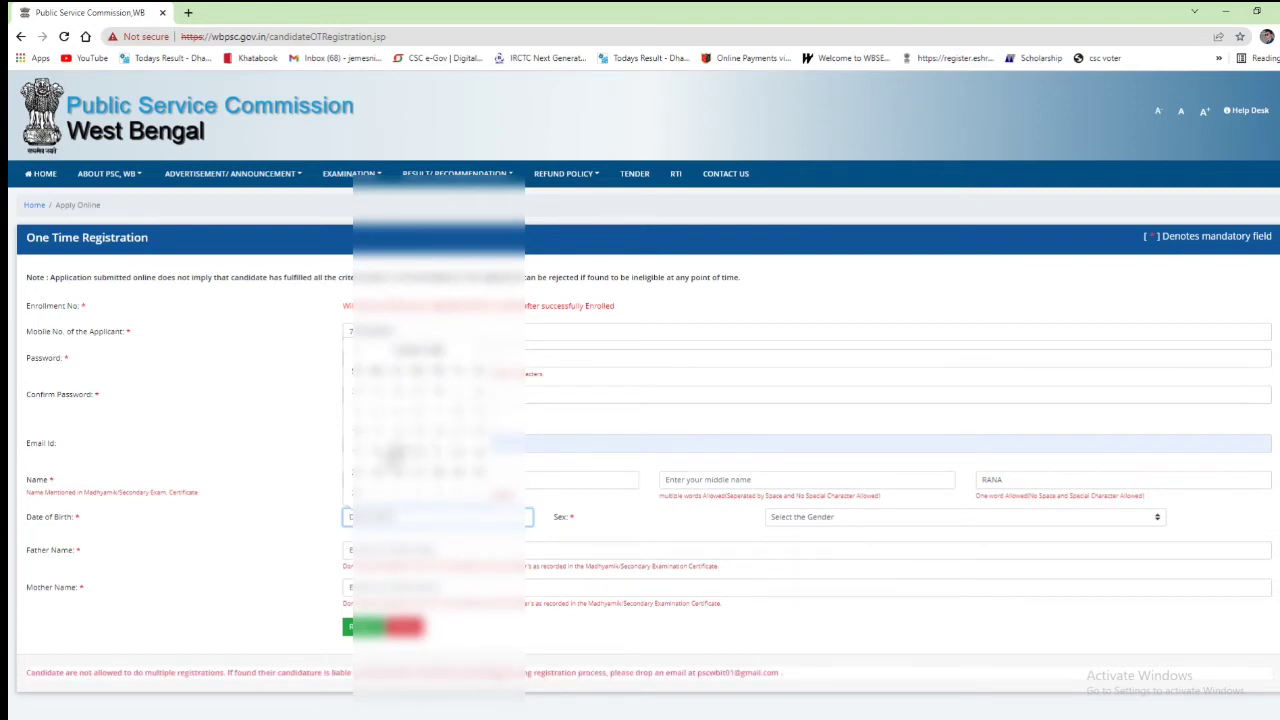
pyautogui.click(385, 456)
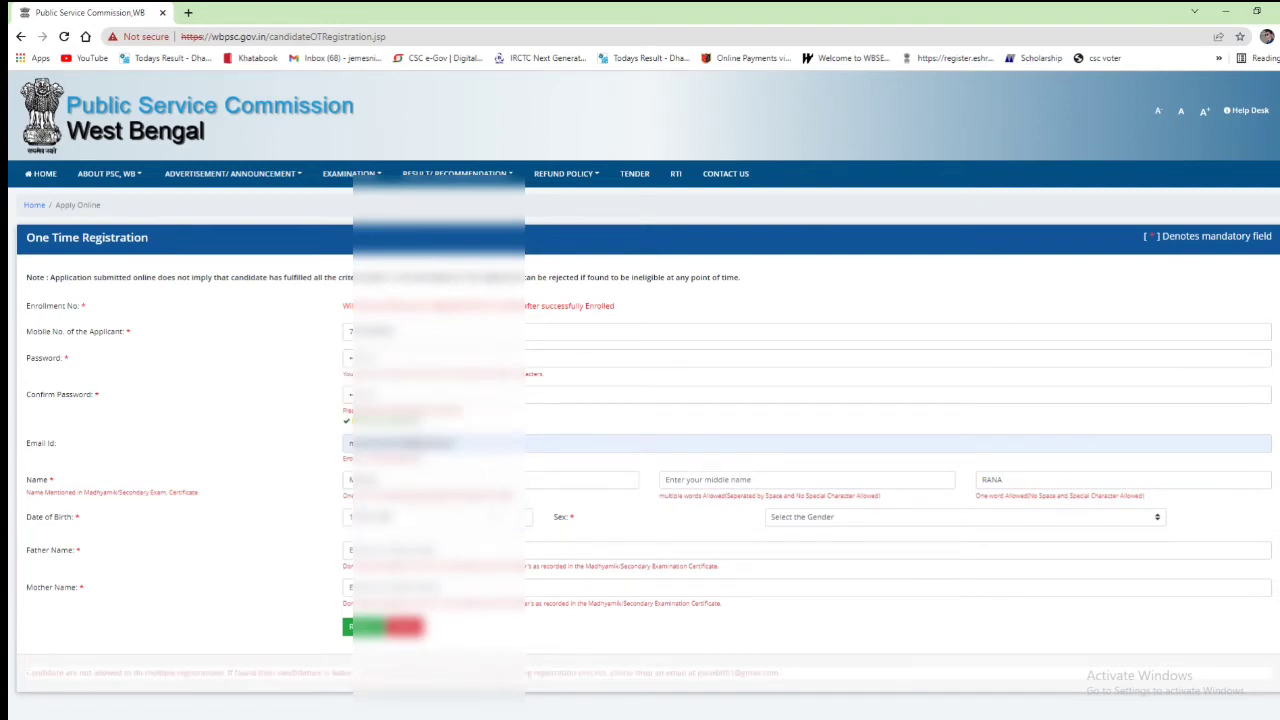
pyautogui.click(818, 516)
pyautogui.click(798, 544)
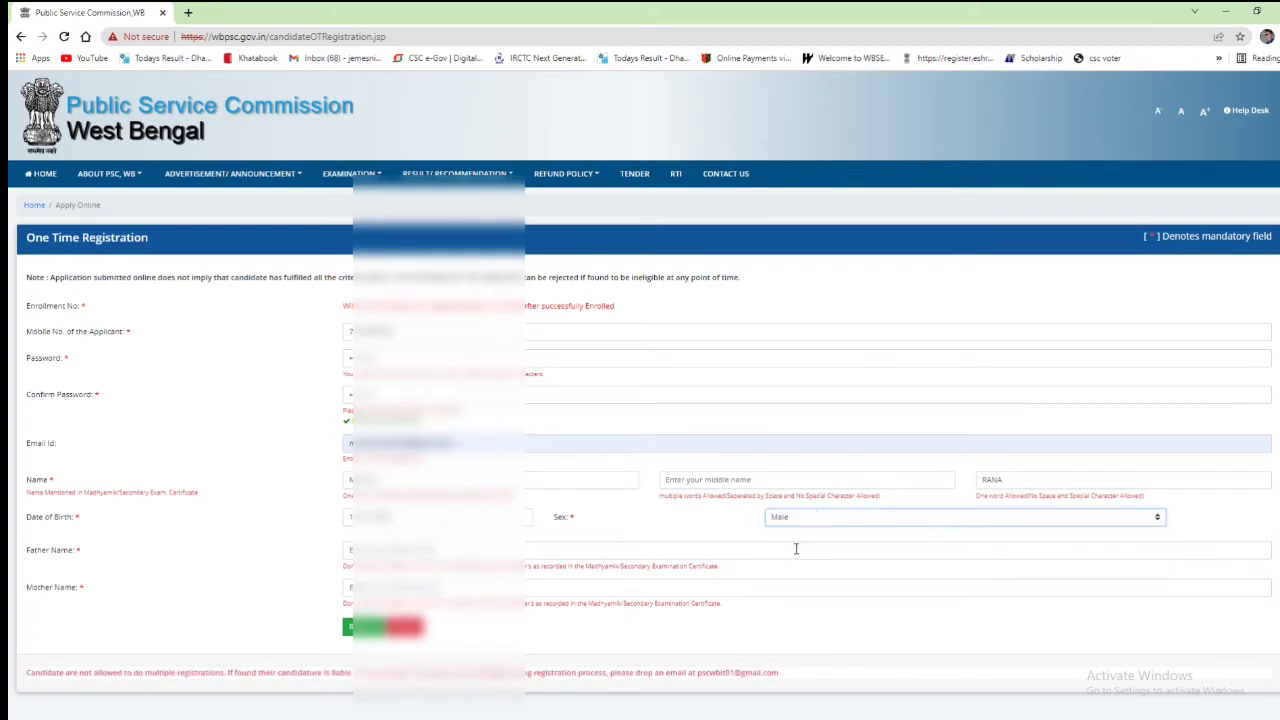
# Step: Replace the father's name field's text and enter the mother's name
pyautogui.click(548, 550)
pyautogui.scroll(-1, 225, 547)
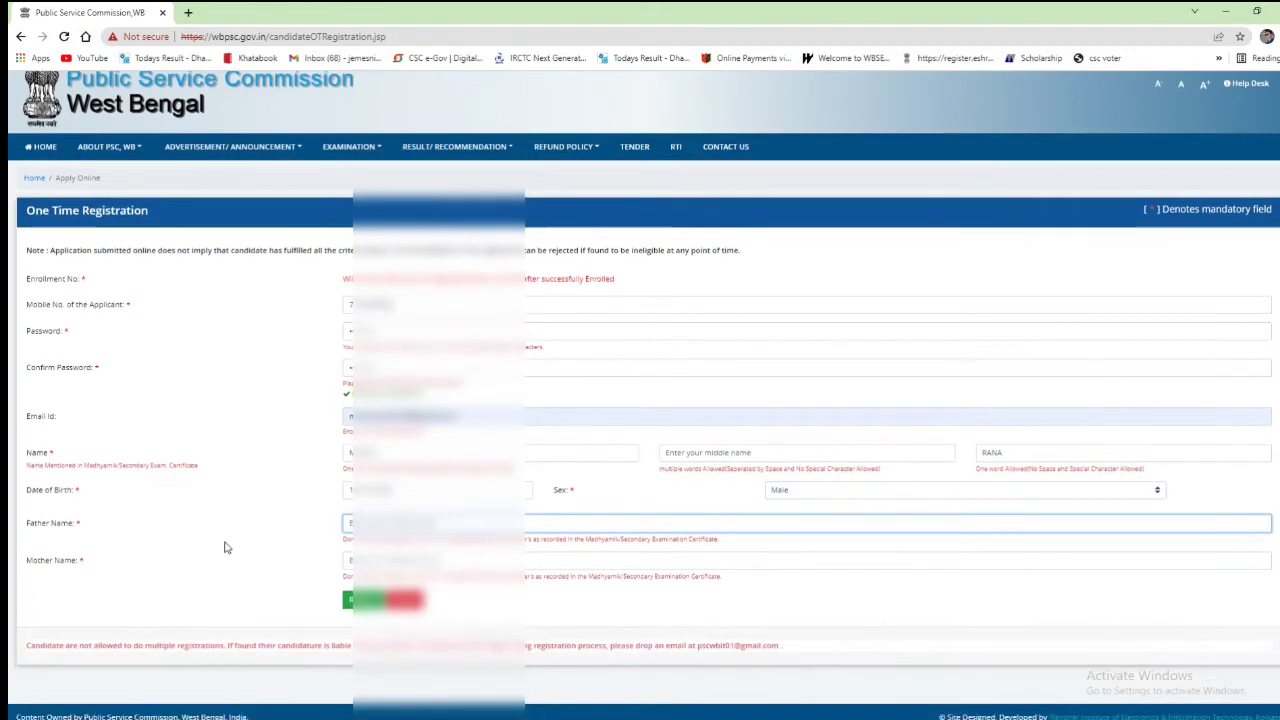
pyautogui.tripleClick(86, 531)
pyautogui.click(350, 523)
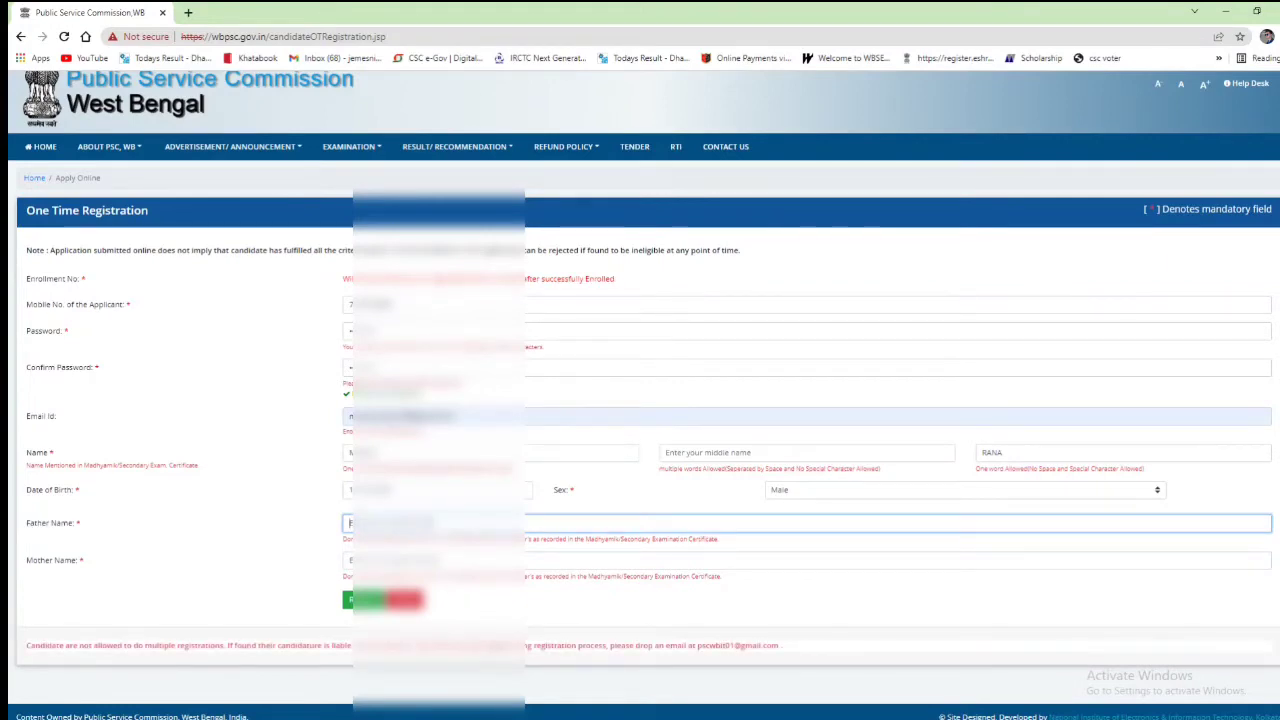
pyautogui.press('BackSpace')
pyautogui.press('BackSpace')
pyautogui.press('BackSpace')
pyautogui.press('BackSpace')
pyautogui.press('BackSpace')
pyautogui.press('BackSpace')
pyautogui.press('BackSpace')
pyautogui.press('BackSpace')
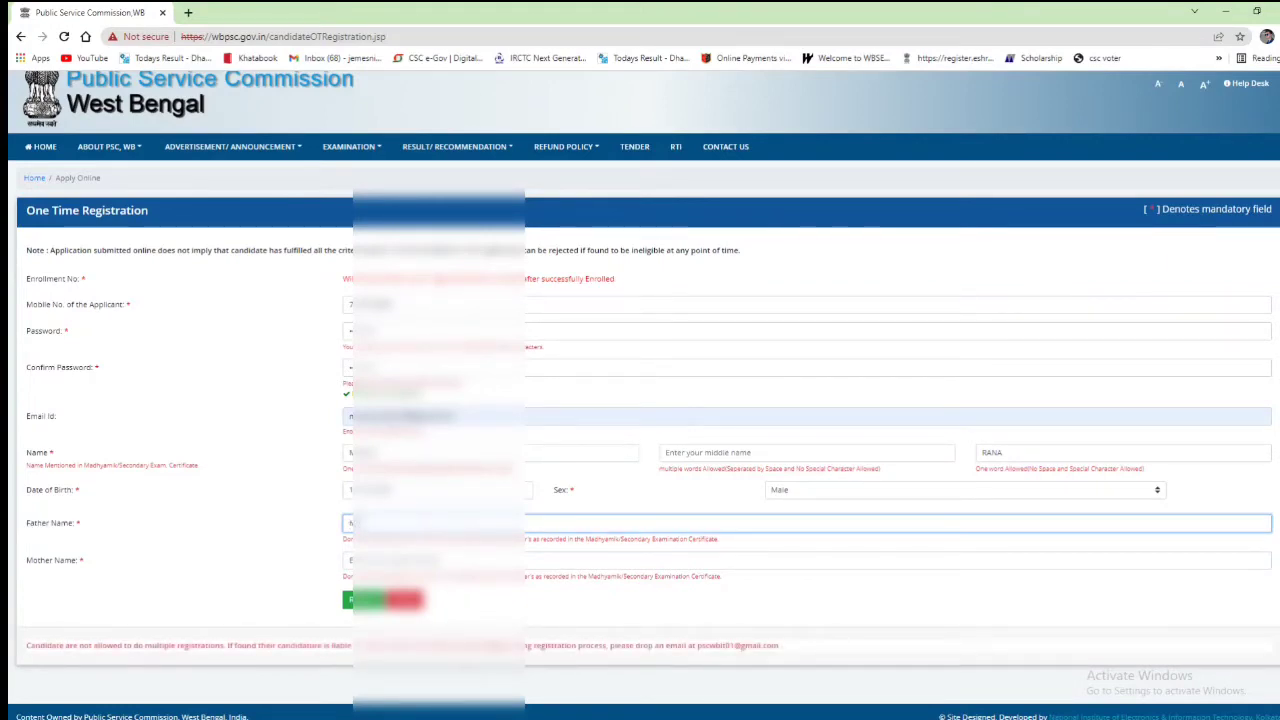
pyautogui.write('ANIK')
pyautogui.click(800, 560)
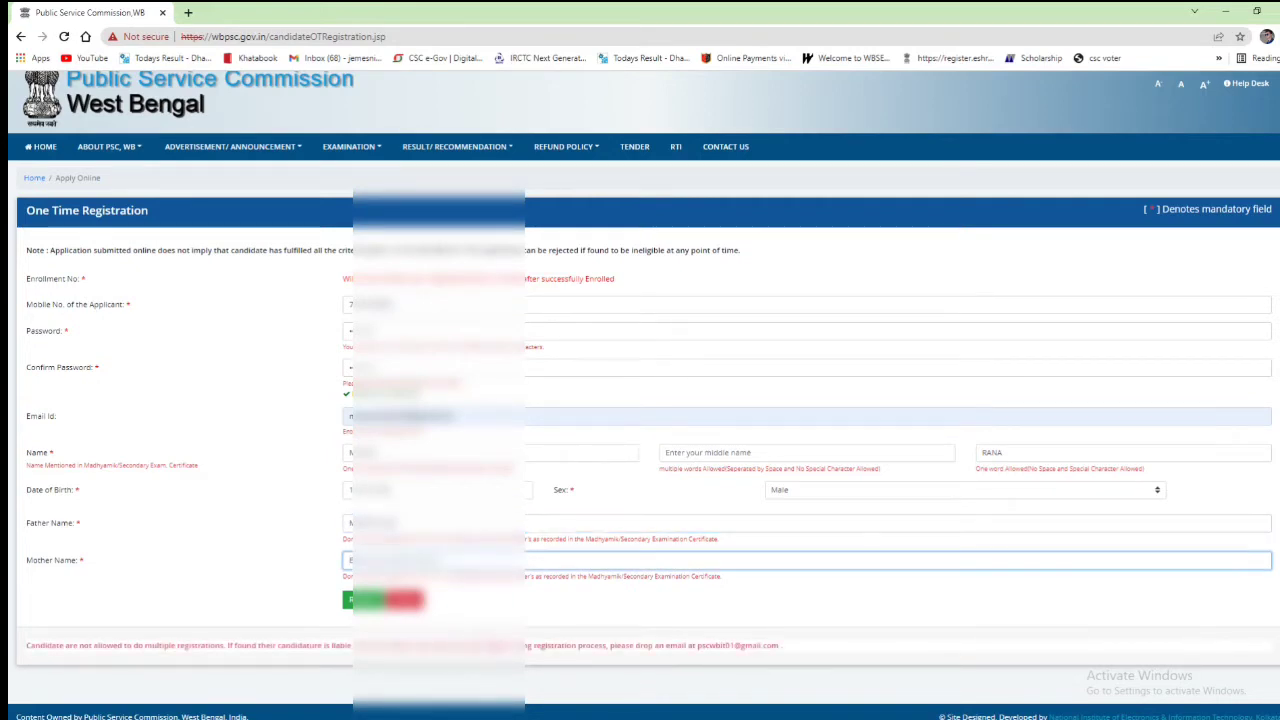
pyautogui.write('M')
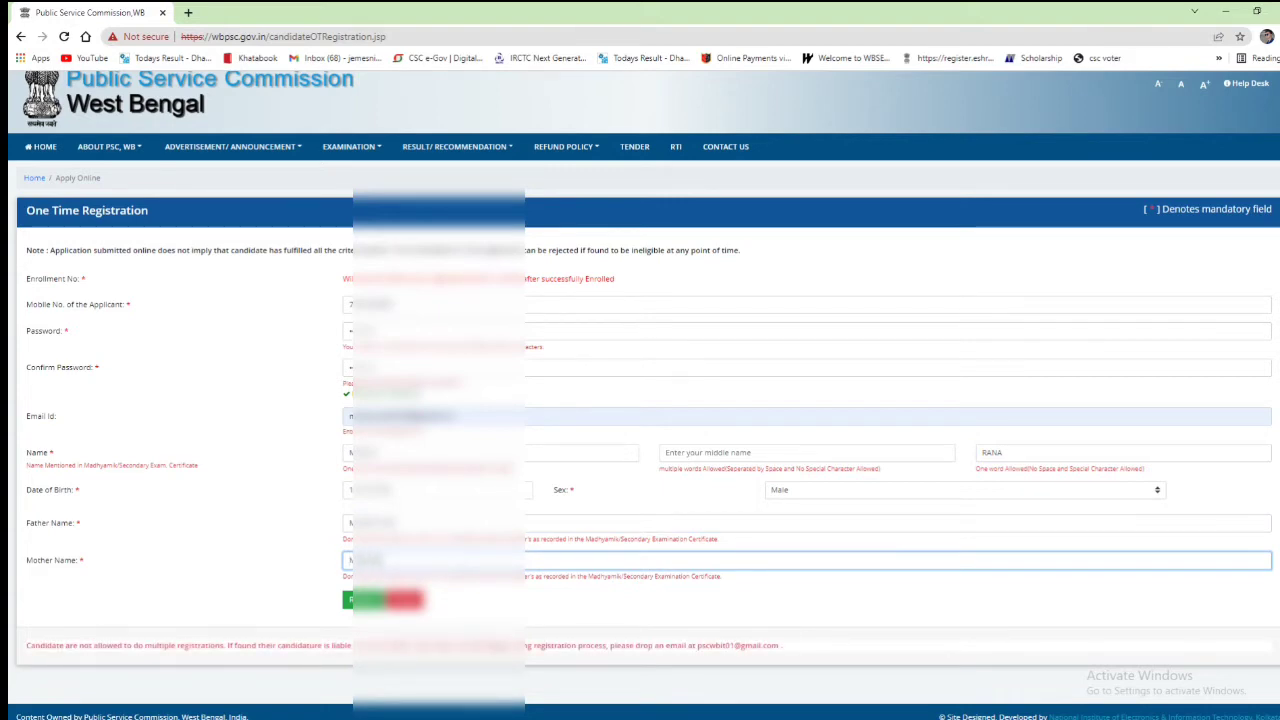
pyautogui.write('ala')
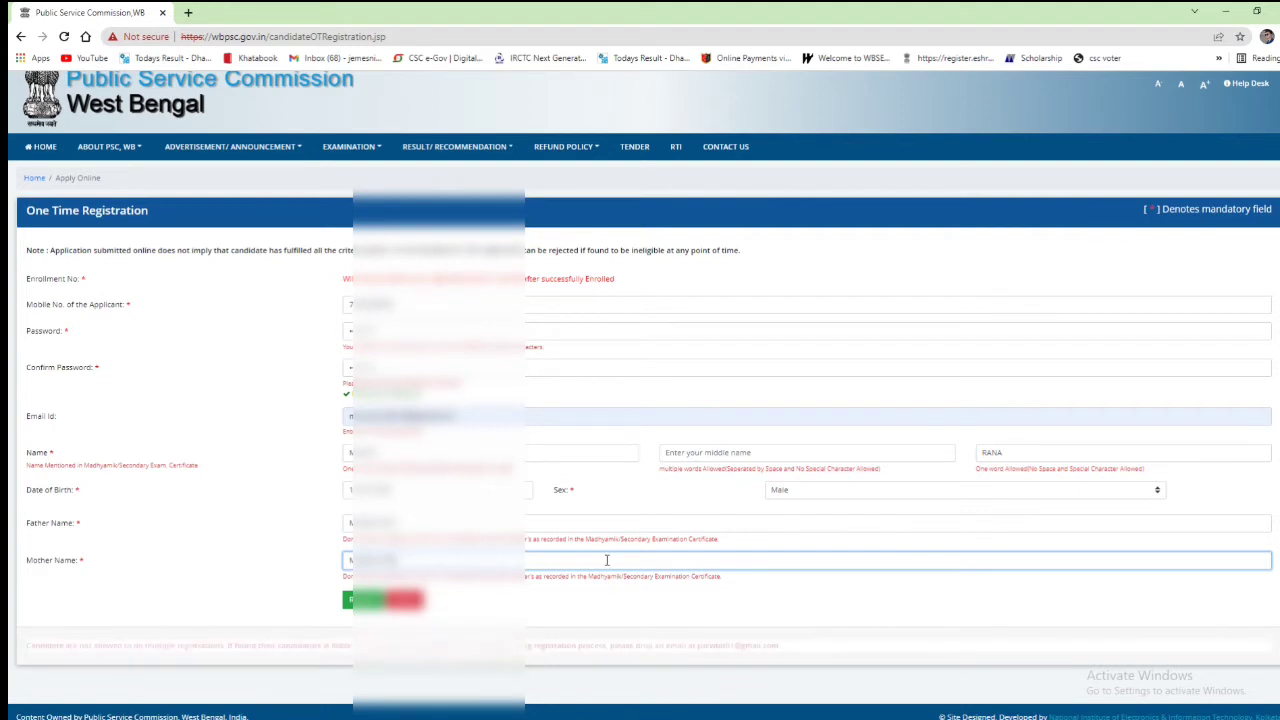
pyautogui.click(495, 599)
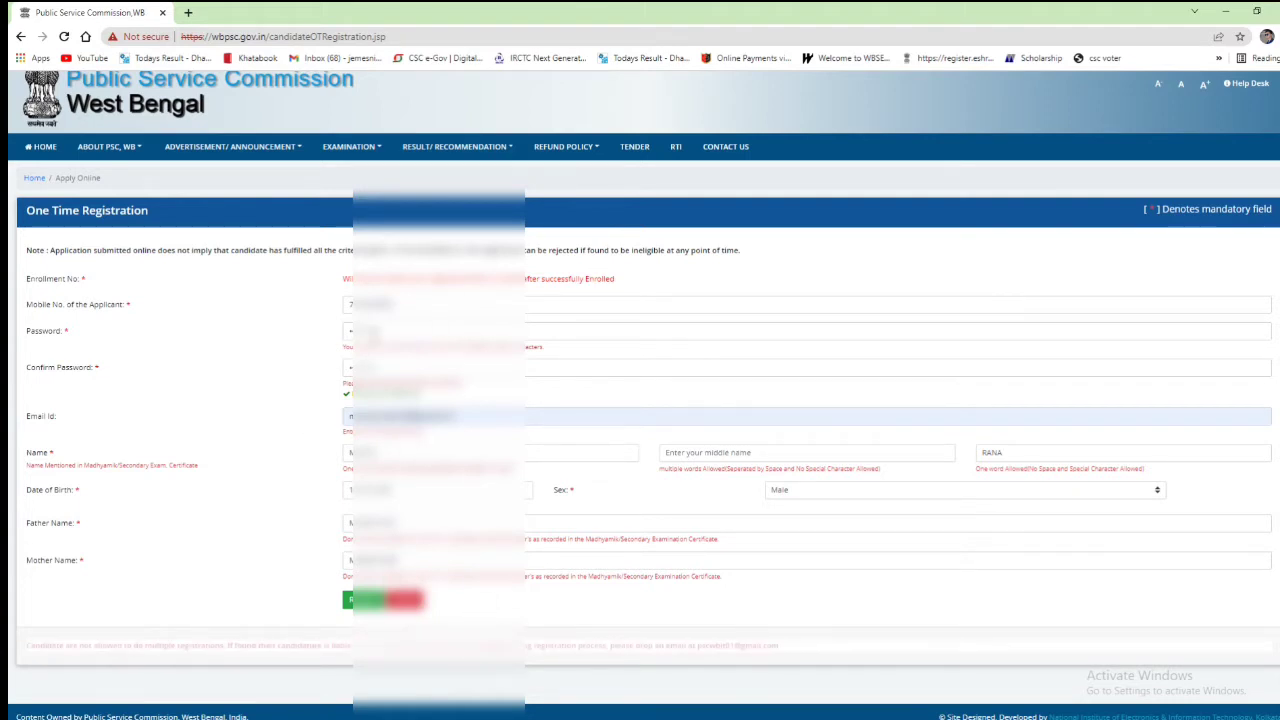
# Step: Refill the mobile number, e-mail and personal details from browser autofill, checking the mother's name
pyautogui.doubleClick(395, 306)
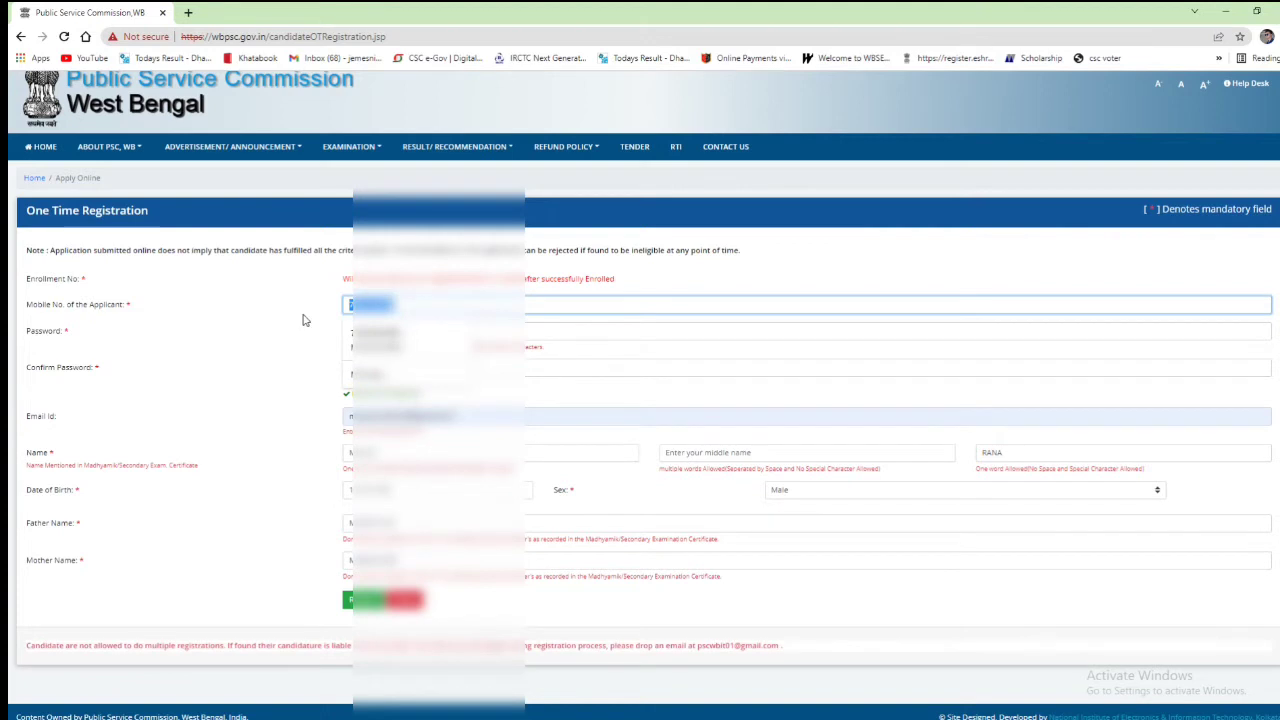
pyautogui.click(529, 388)
pyautogui.click(446, 420)
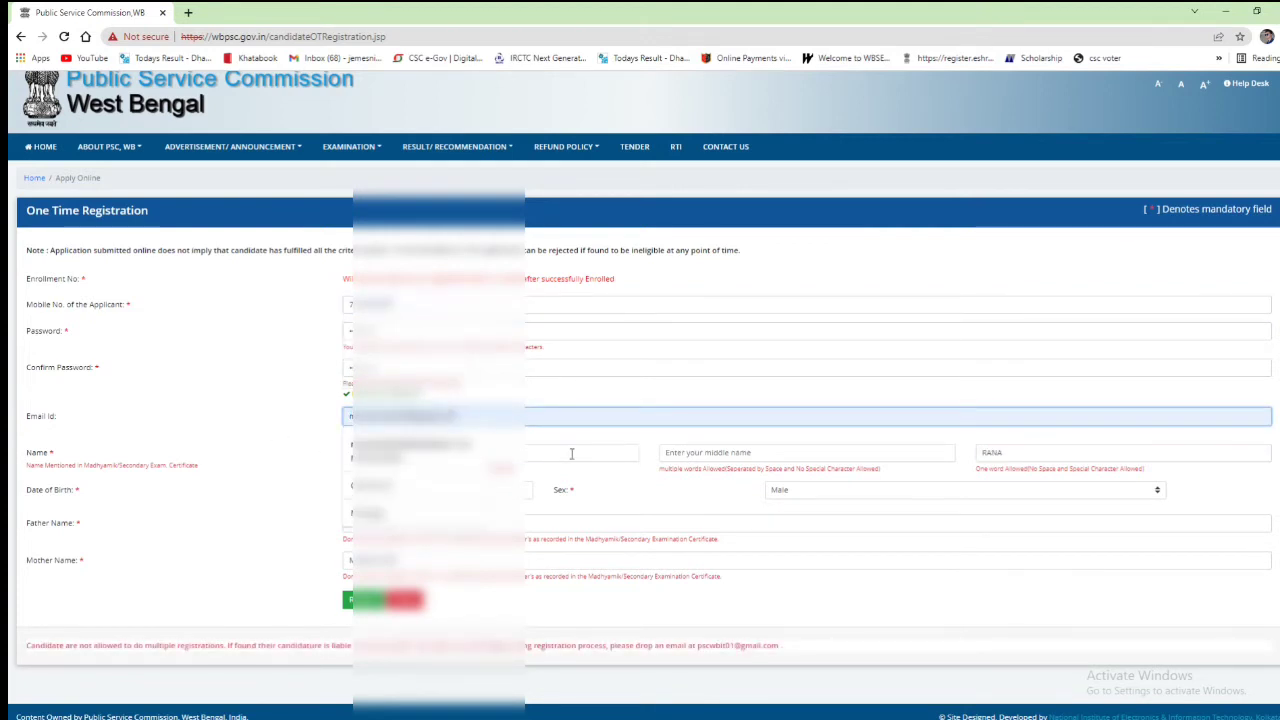
pyautogui.press('Down')
pyautogui.press('Return')
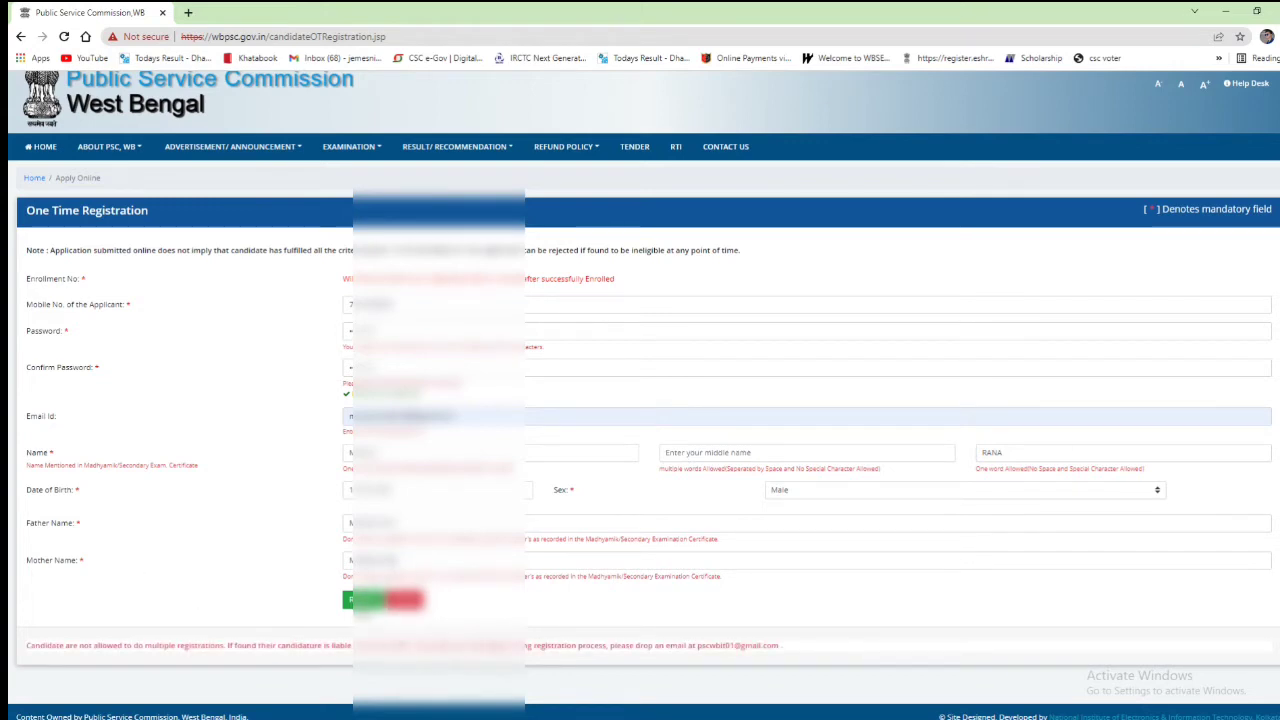
pyautogui.click(393, 561)
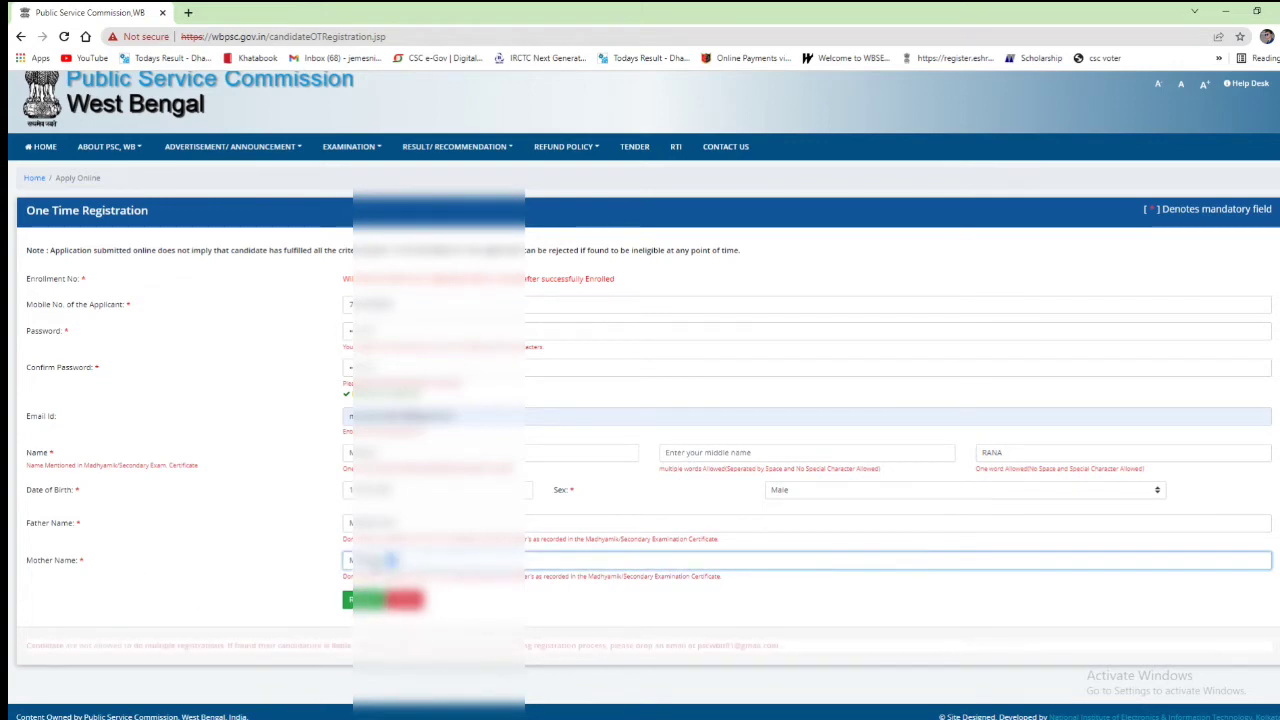
pyautogui.click(476, 615)
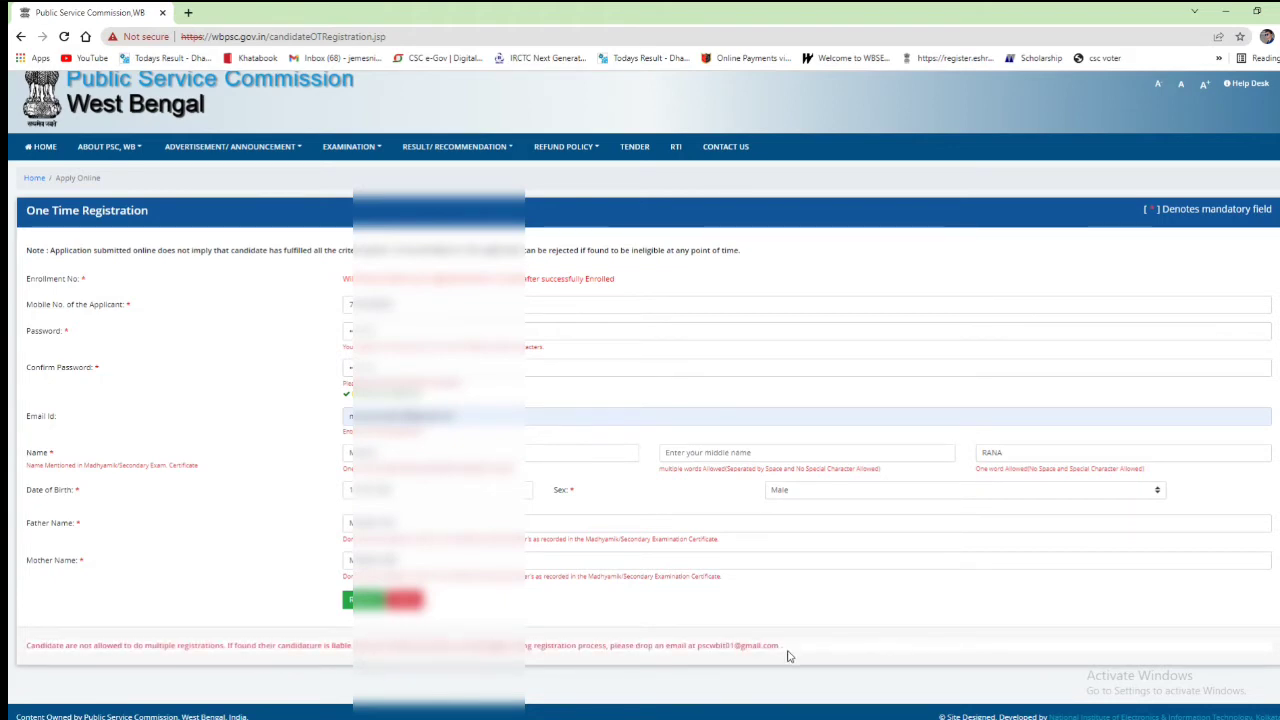
# Step: Submit the registration with Register and confirm 'Are you sure you want to Save?' with OK
pyautogui.moveTo(790, 648); pyautogui.dragTo(20, 657)
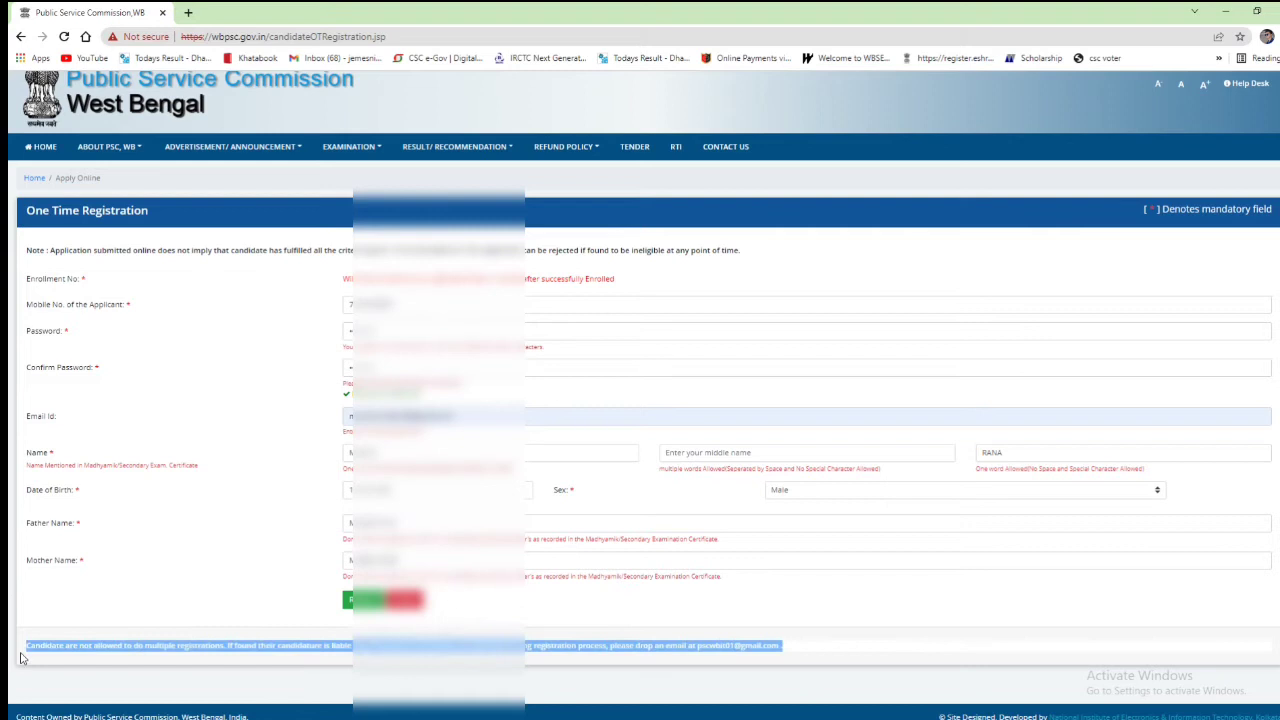
pyautogui.click(70, 667)
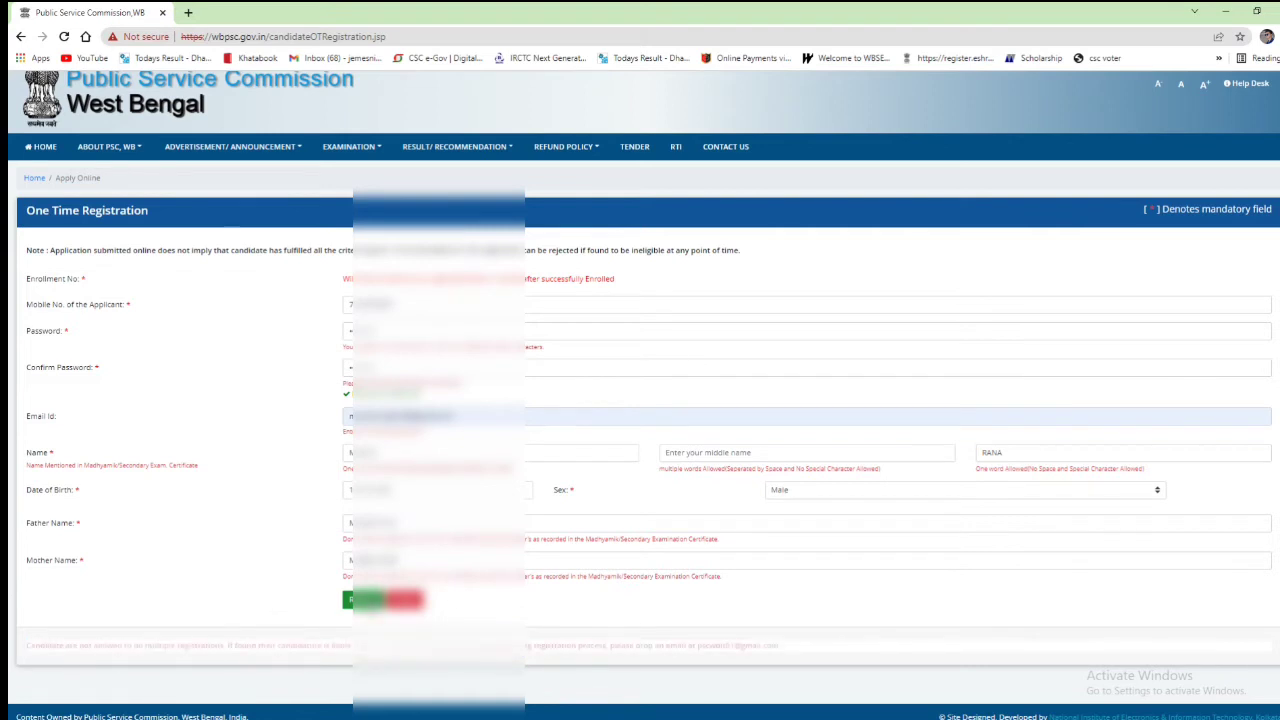
pyautogui.click(383, 599)
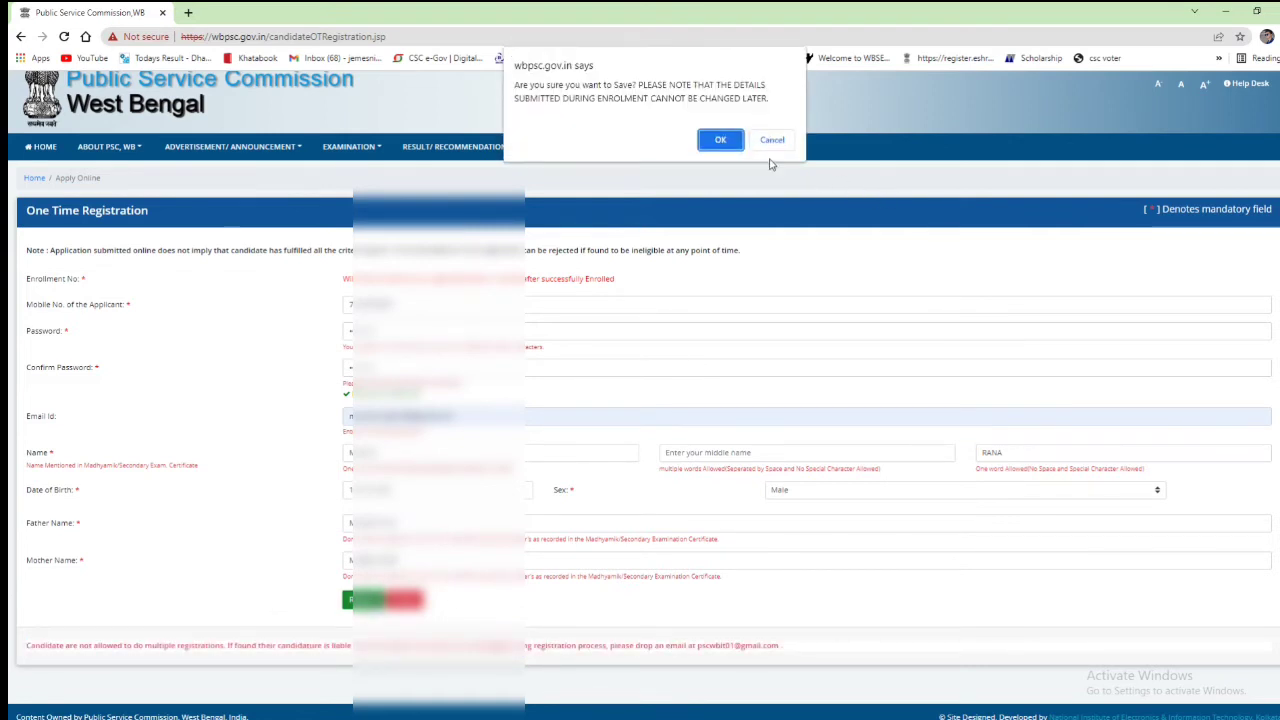
pyautogui.click(719, 141)
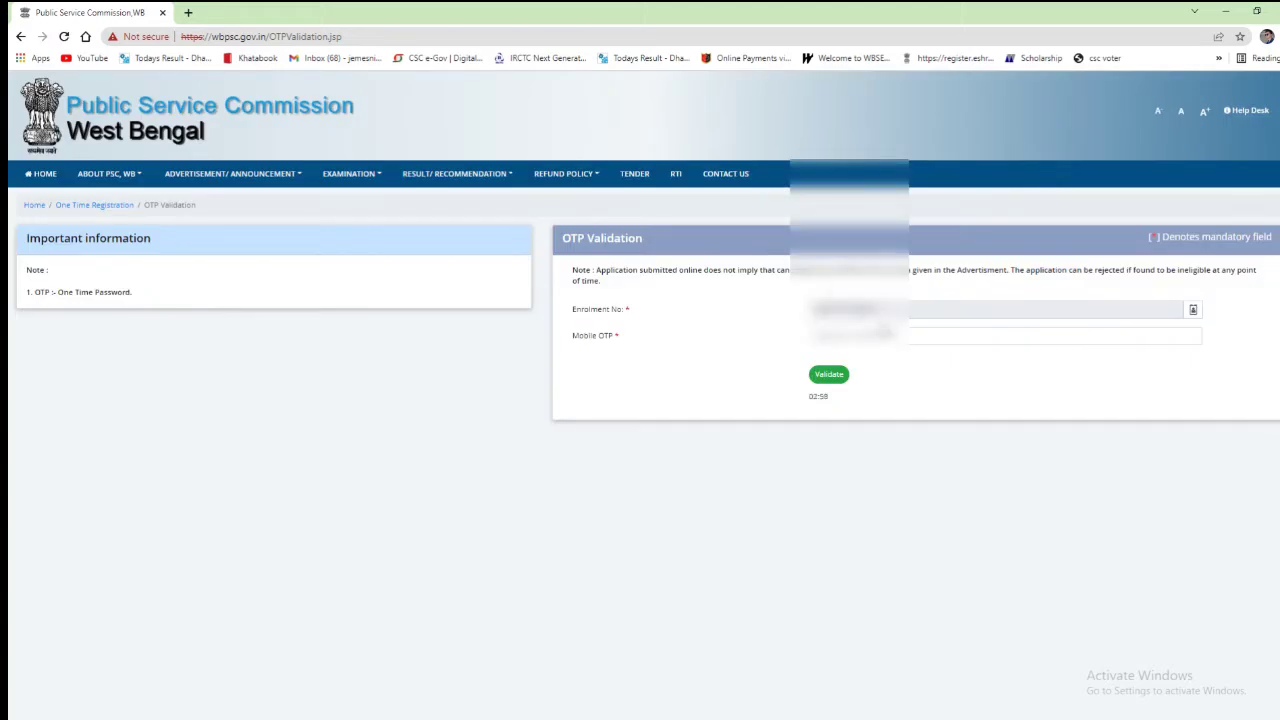
# Step: Enter the received code as the Mobile OTP, validate it and confirm with OK
pyautogui.click(937, 340)
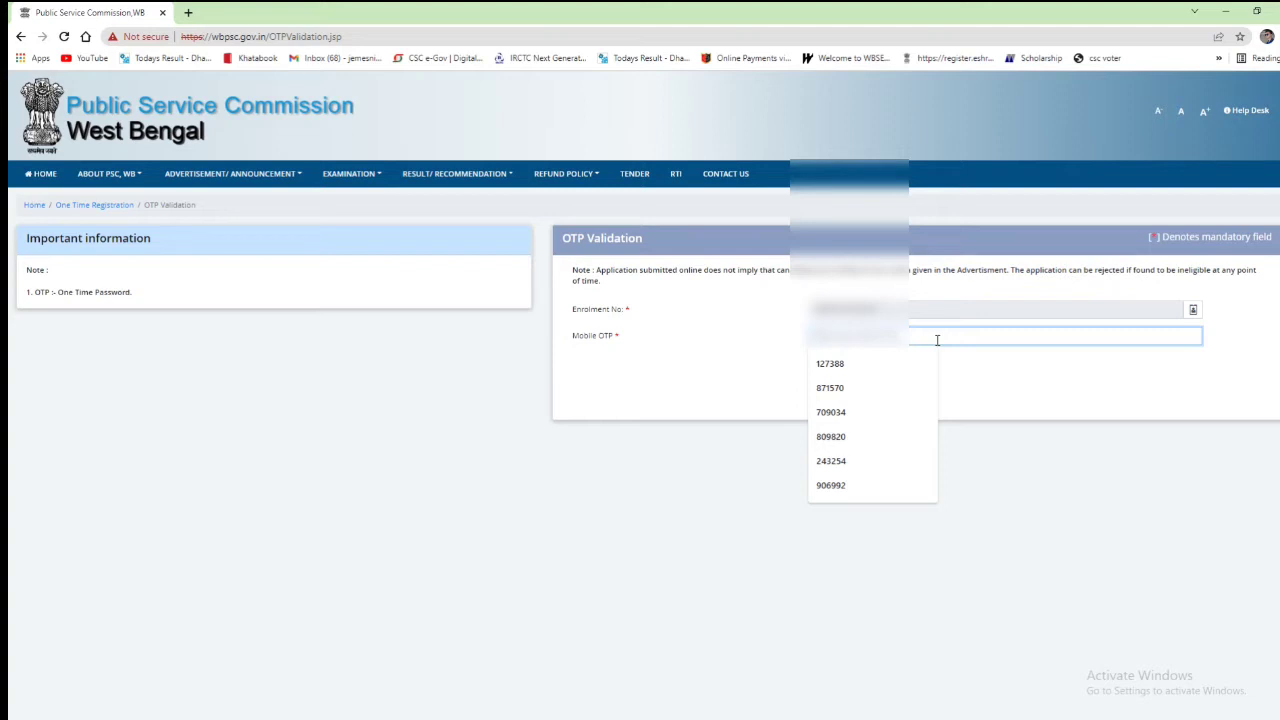
pyautogui.write('4')
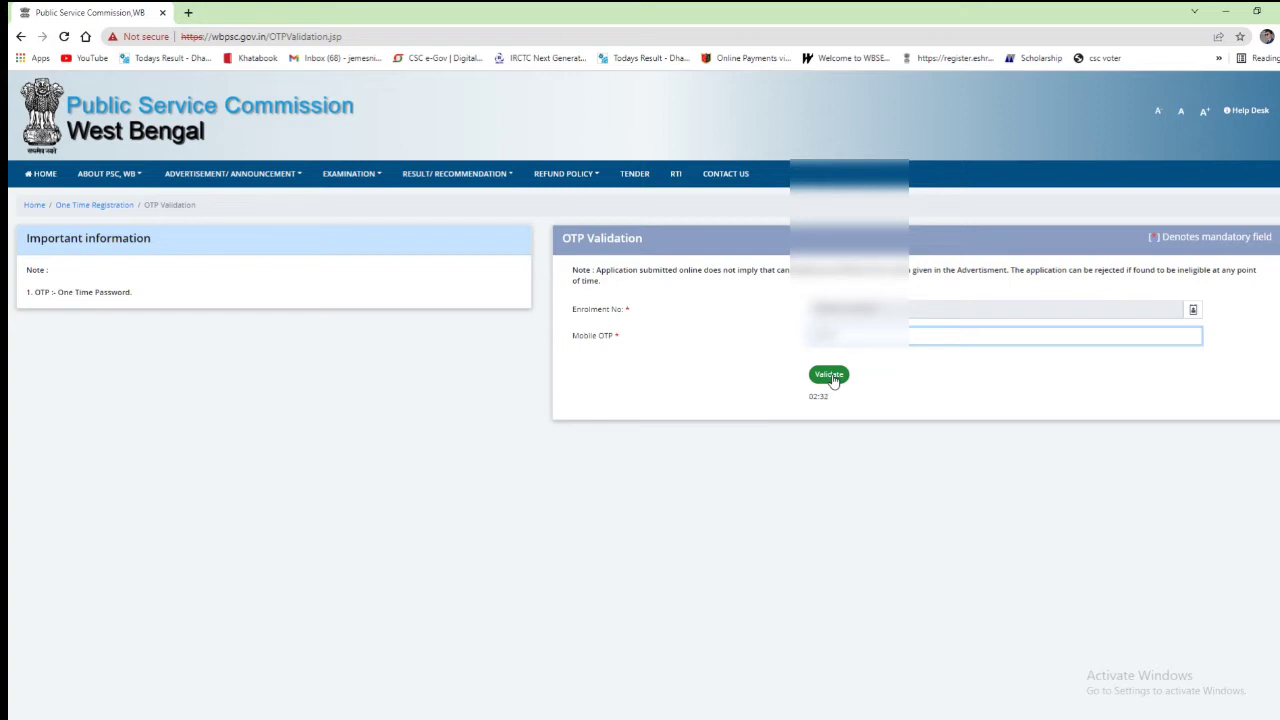
pyautogui.click(833, 378)
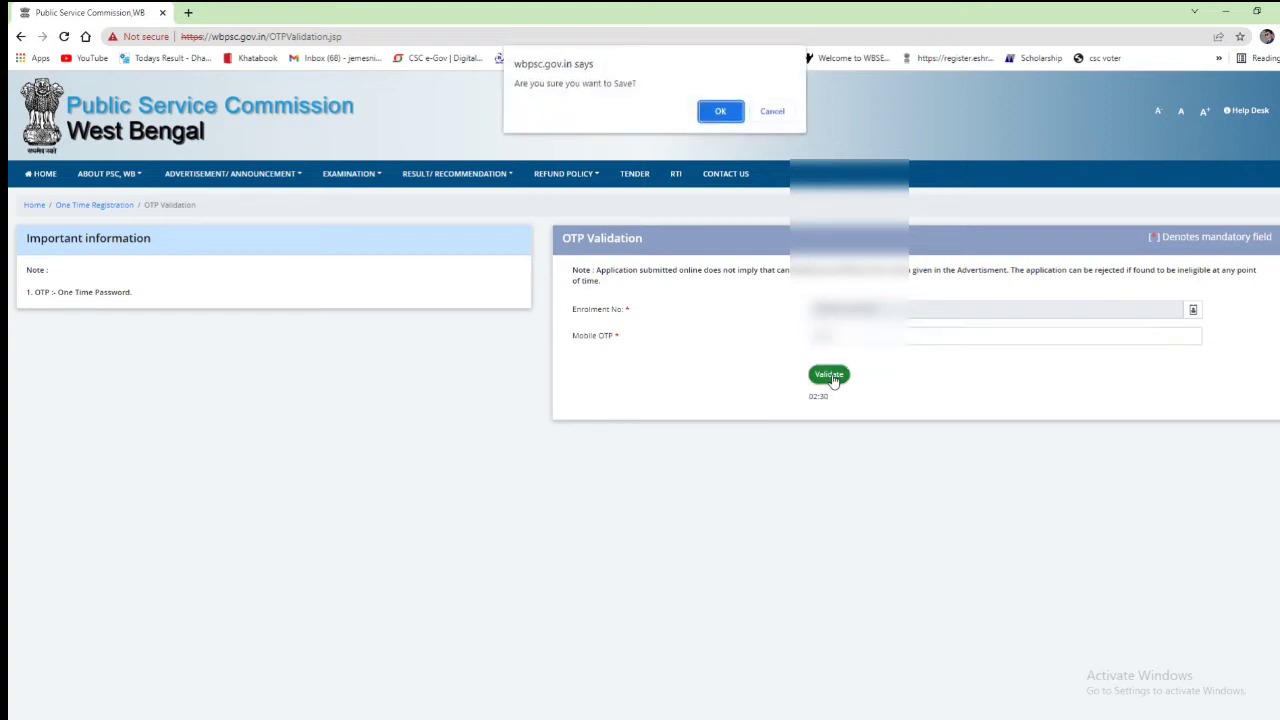
pyautogui.click(720, 112)
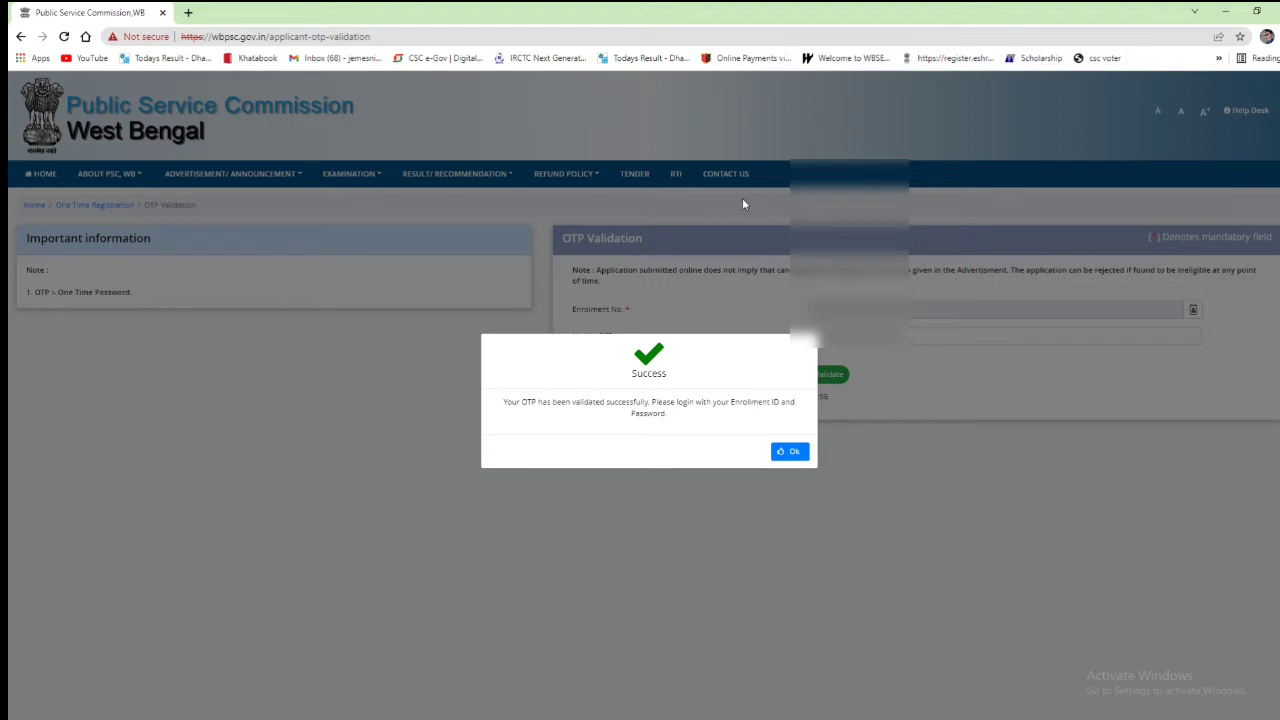
# Step: Dismiss the OTP success message and open 'LOGIN IF ALREADY REGISTRED' in Candidate's Corner
pyautogui.click(789, 452)
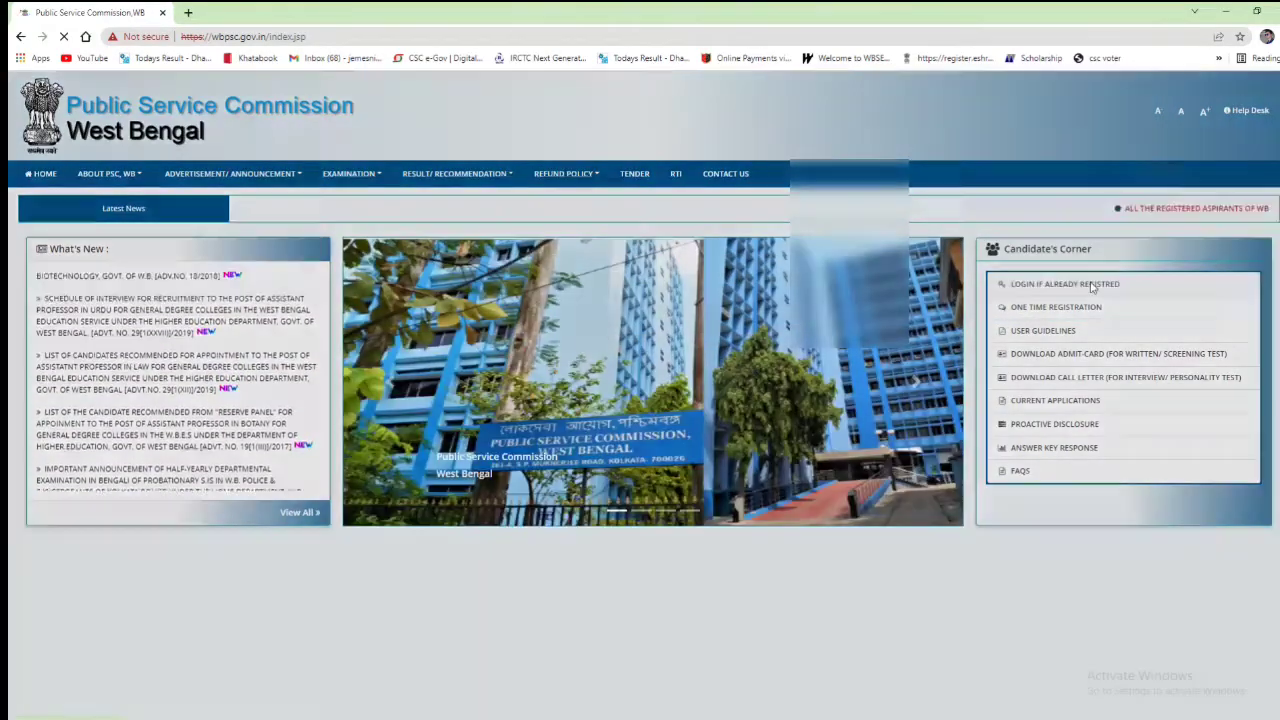
pyautogui.click(1090, 284)
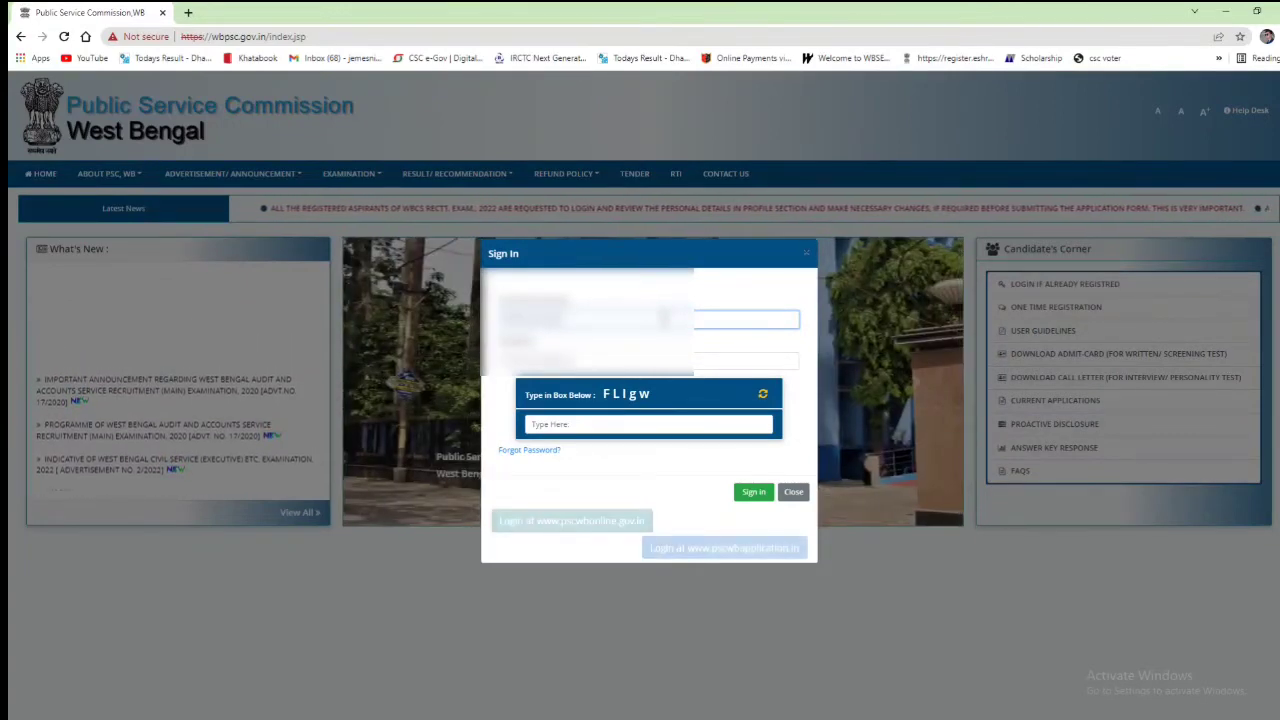
# Step: Enter the account password and the displayed captcha, then sign in
pyautogui.press('Tab')
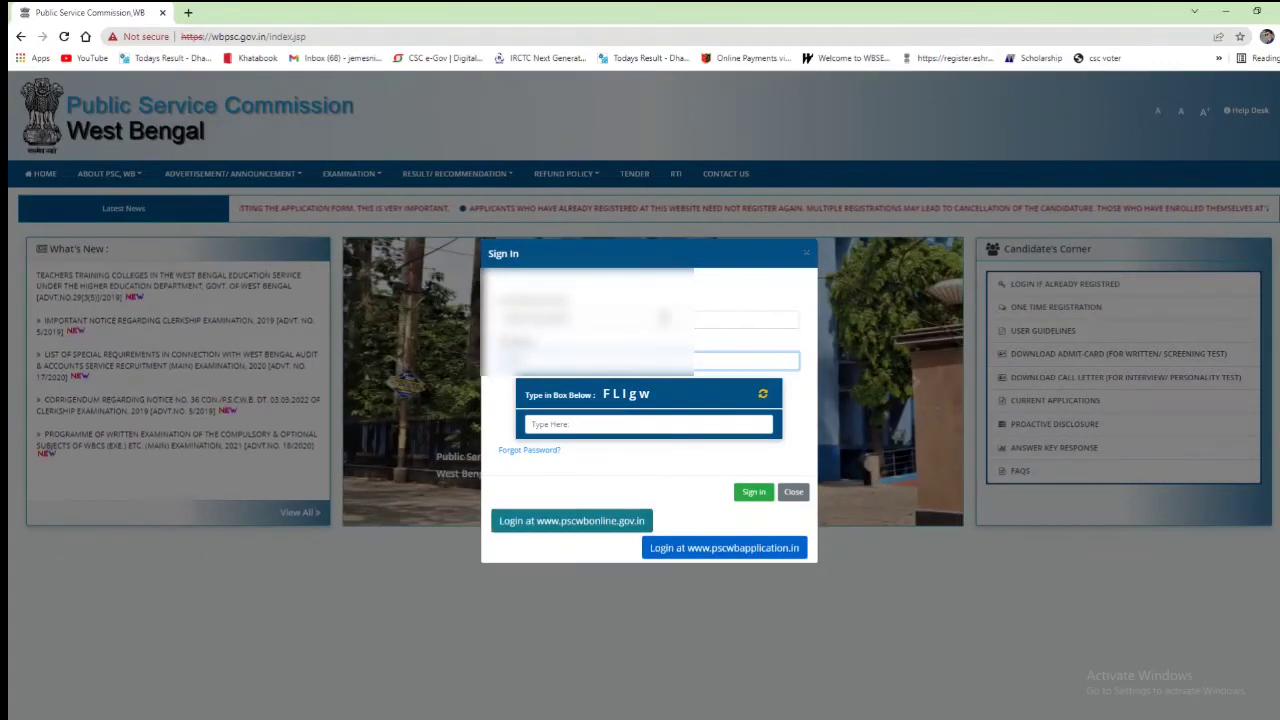
pyautogui.press('Tab')
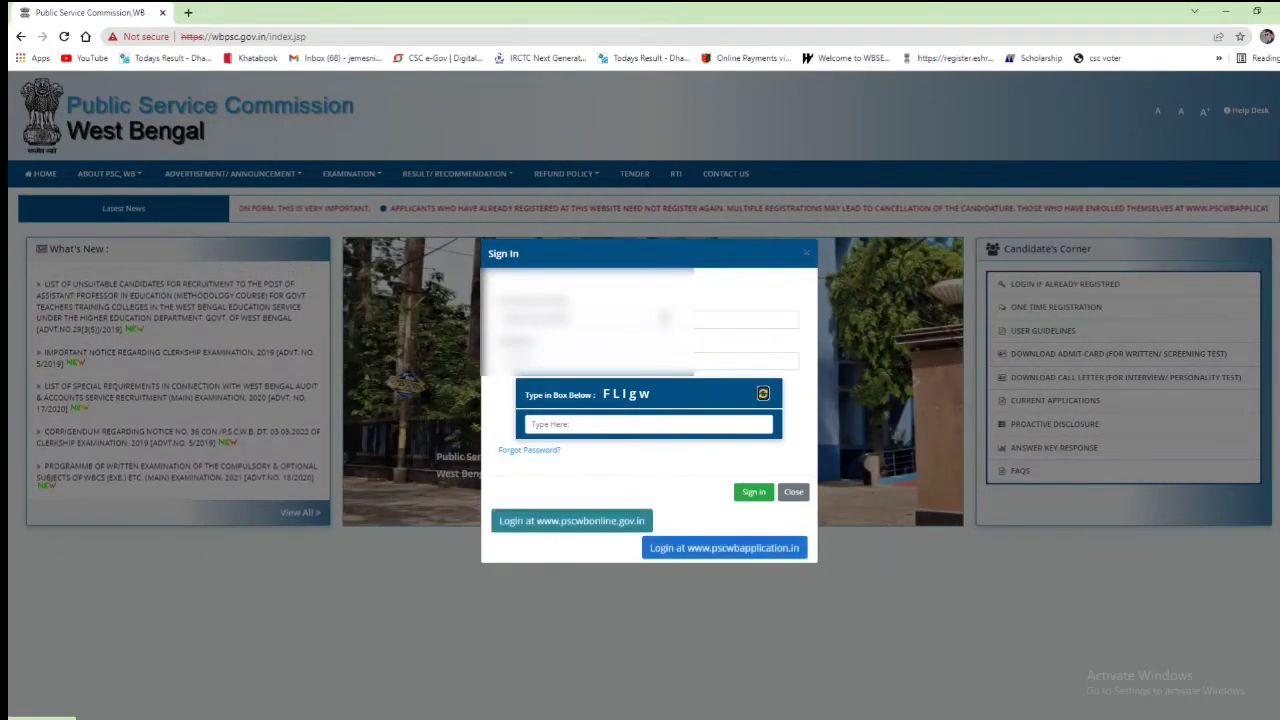
pyautogui.press('Tab')
pyautogui.write('F')
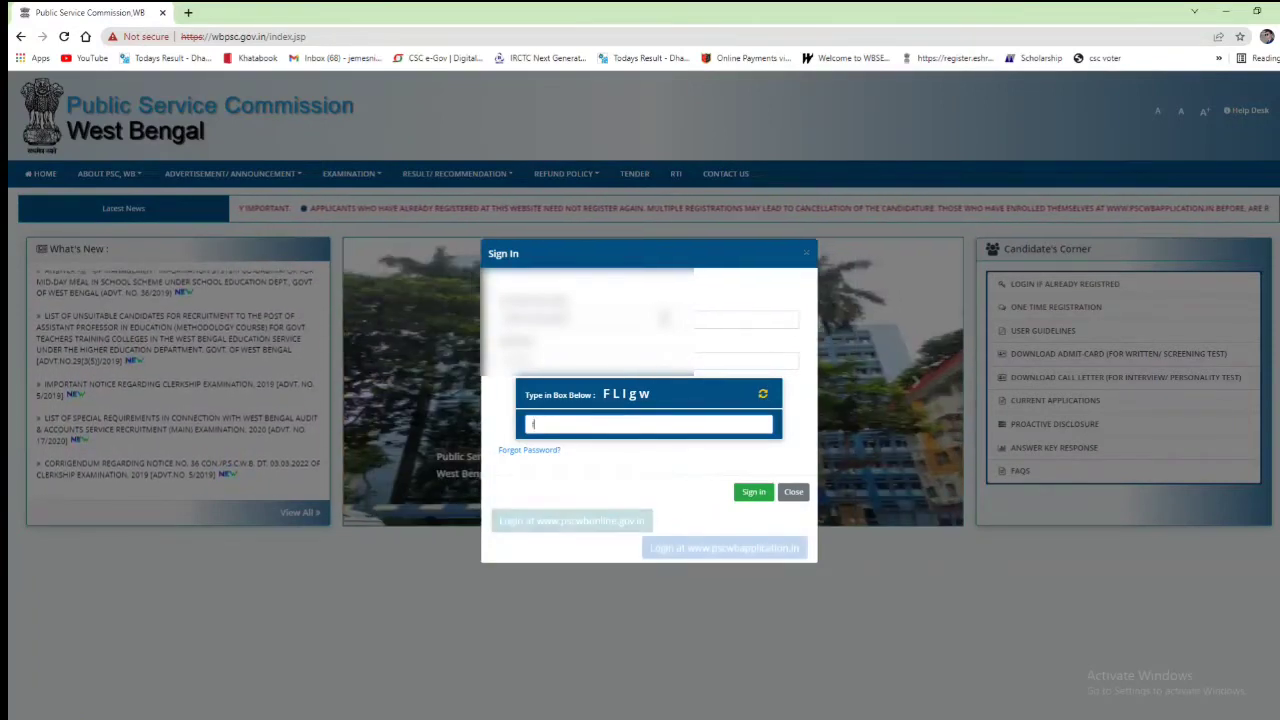
pyautogui.press('BackSpace')
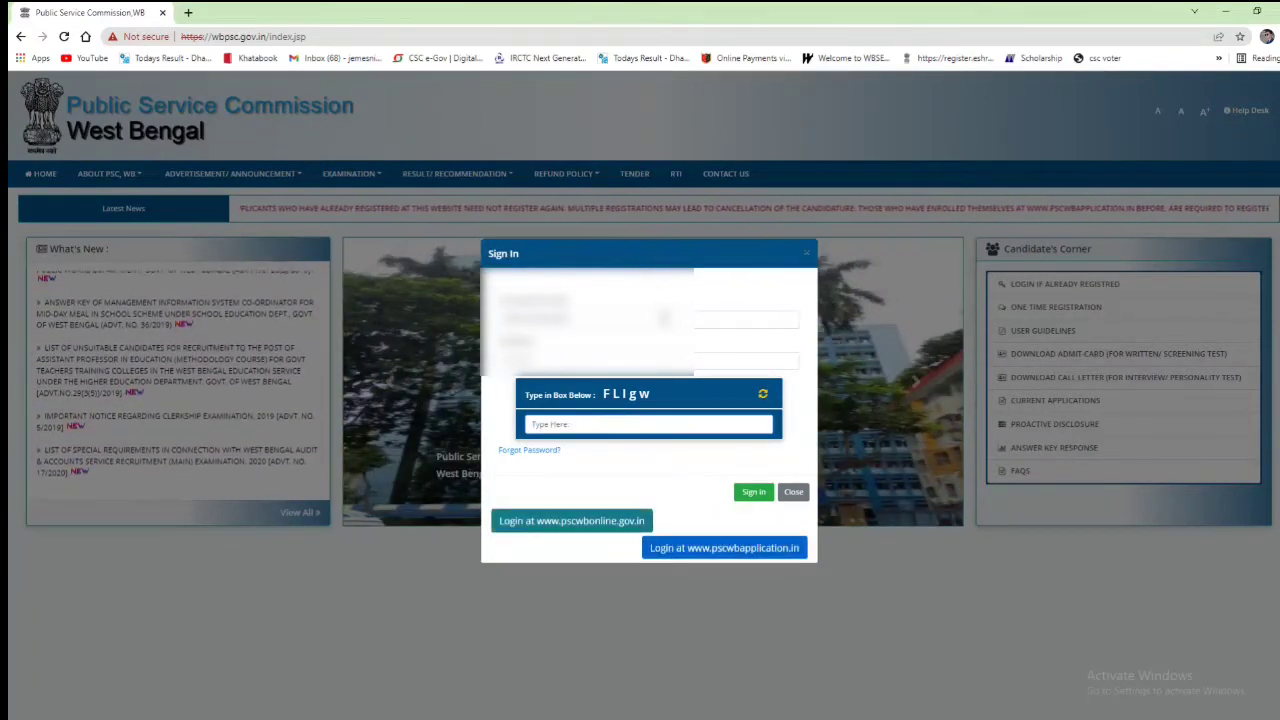
pyautogui.write('F')
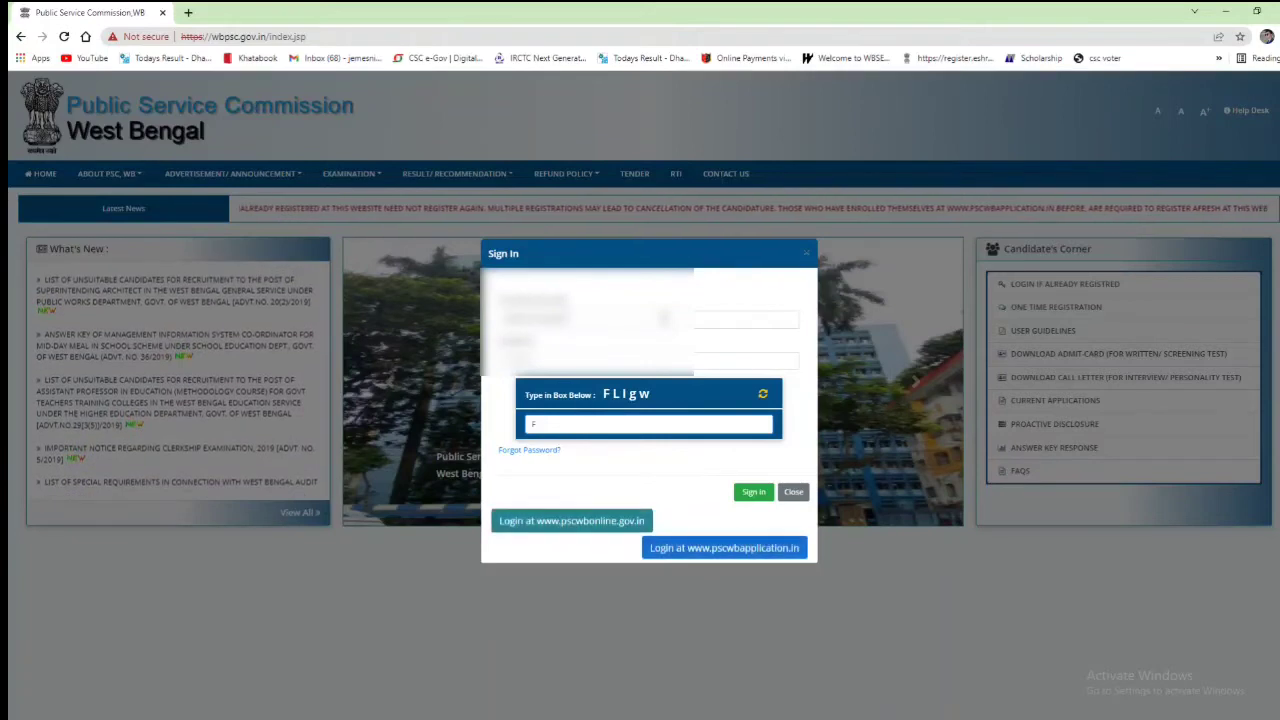
pyautogui.write('L')
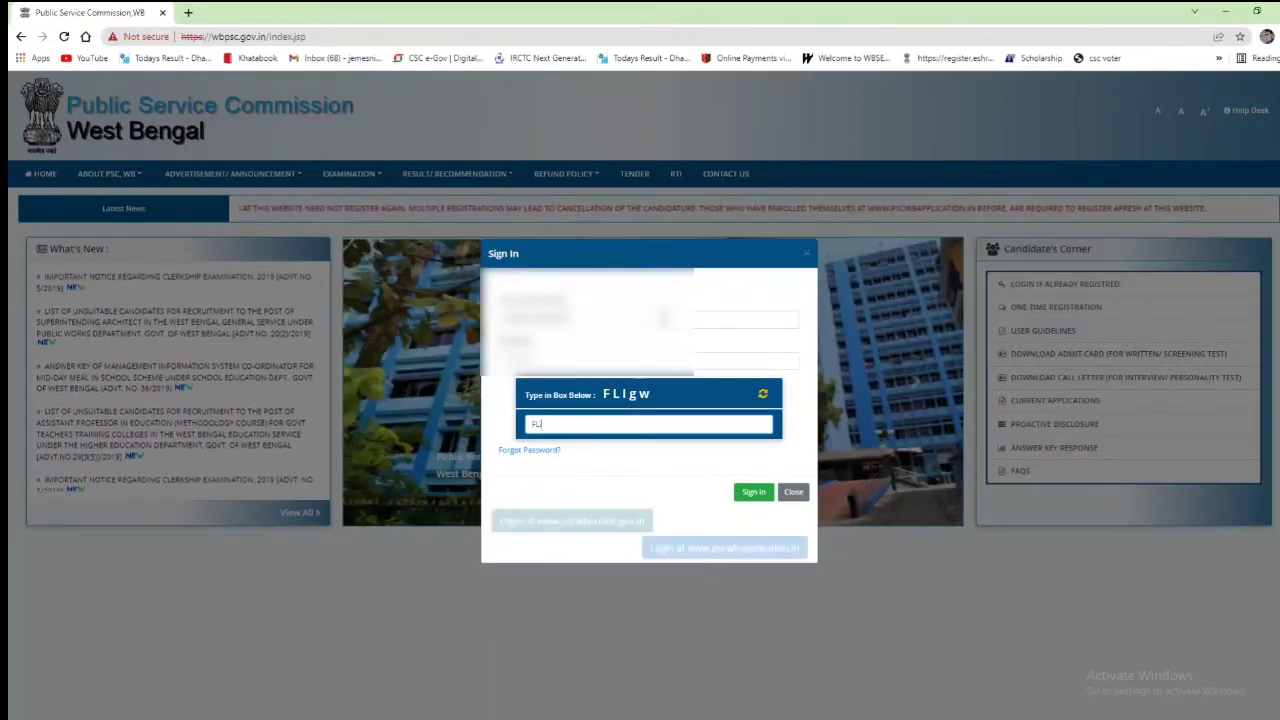
pyautogui.write('l')
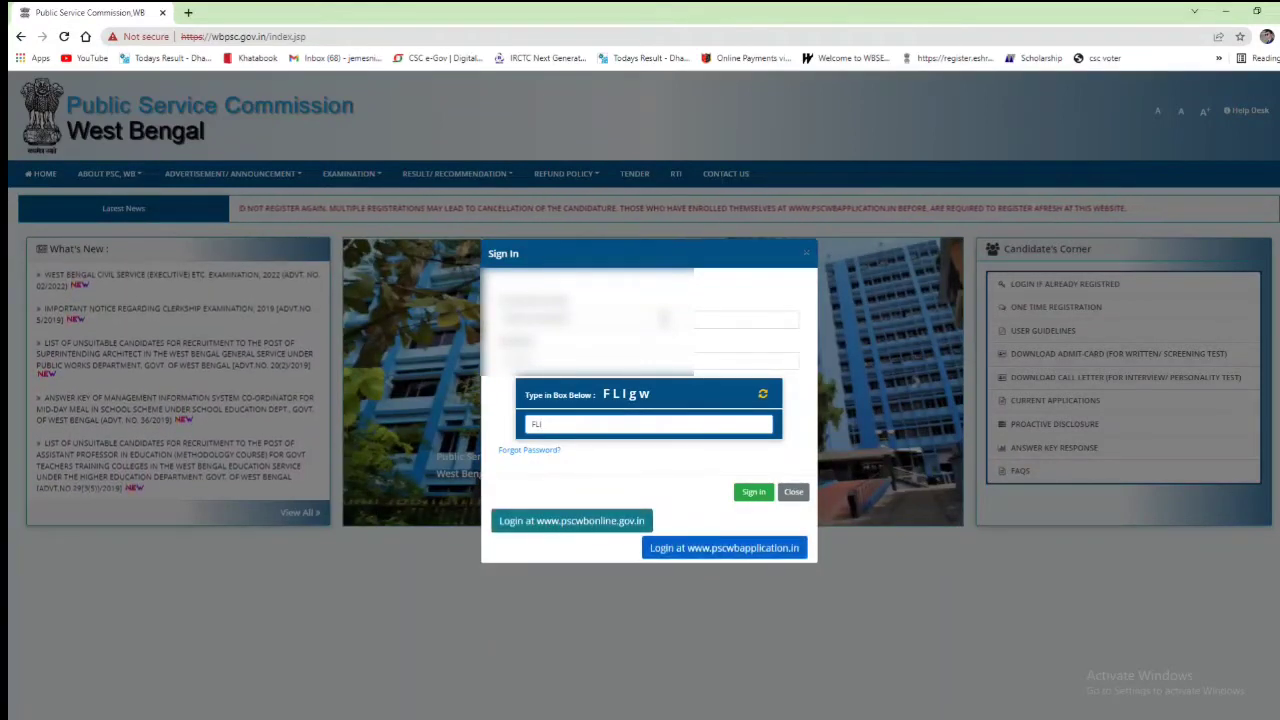
pyautogui.write('g')
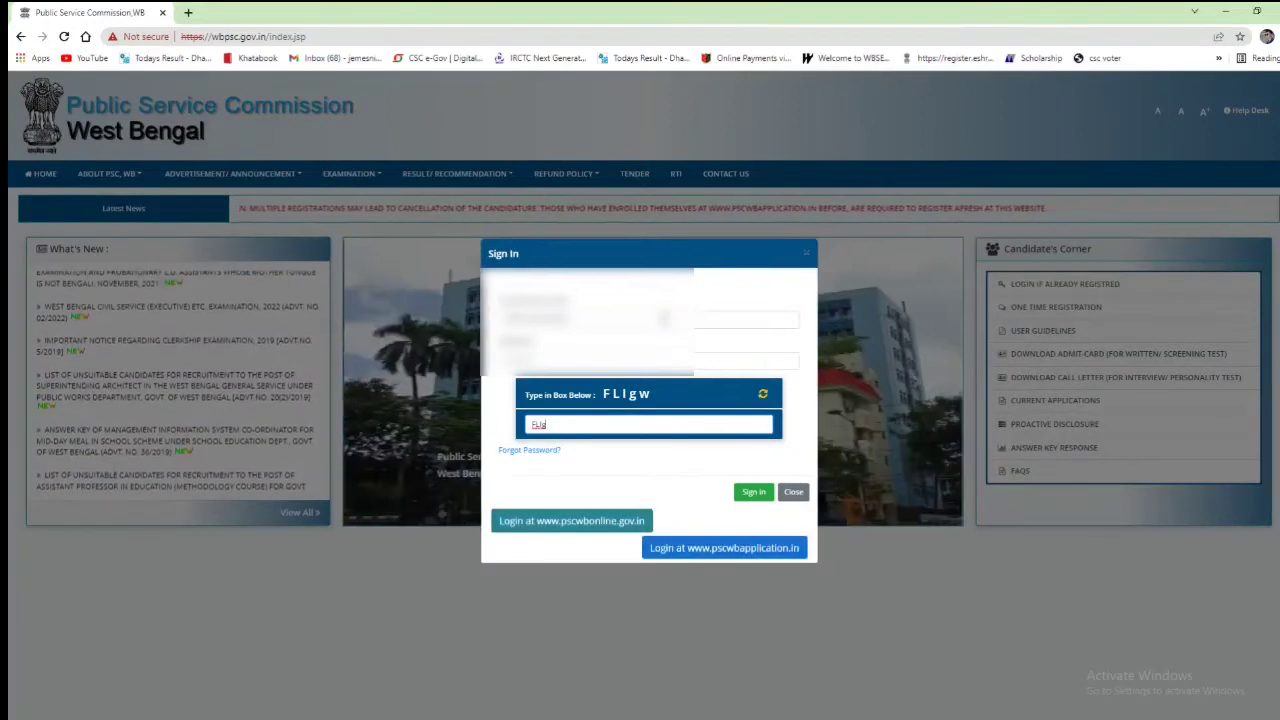
pyautogui.write('w')
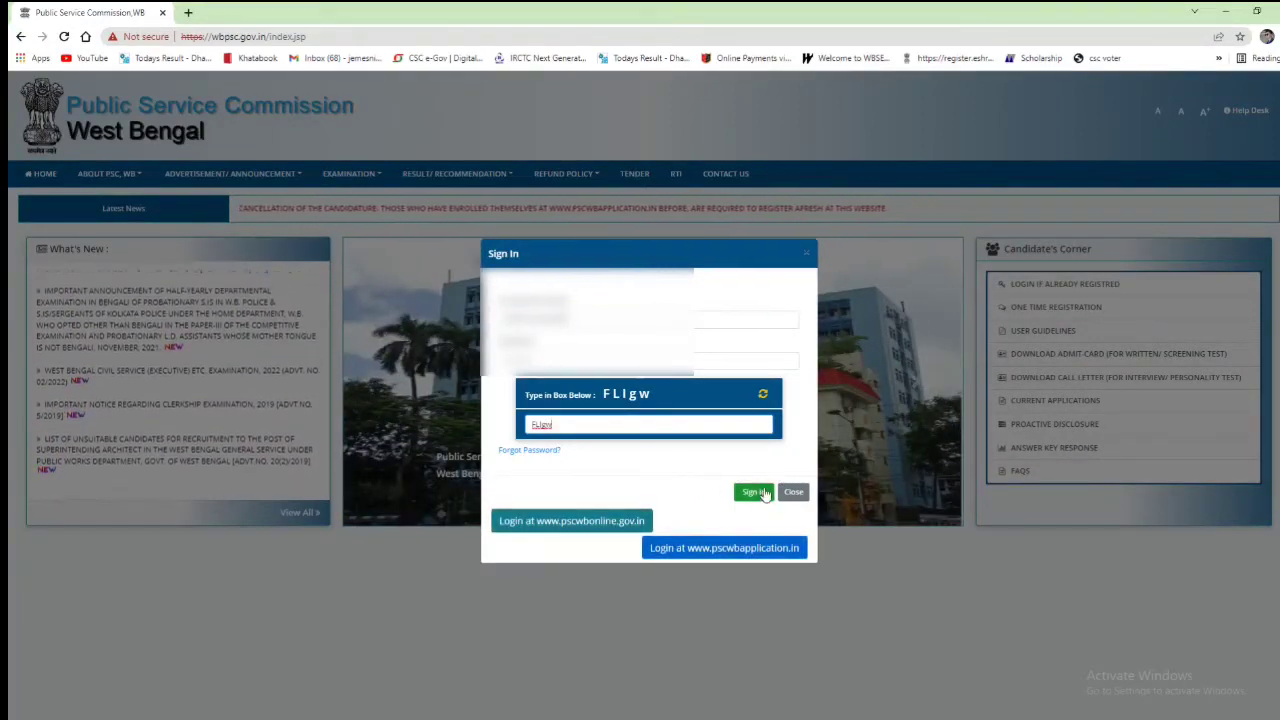
pyautogui.click(762, 494)
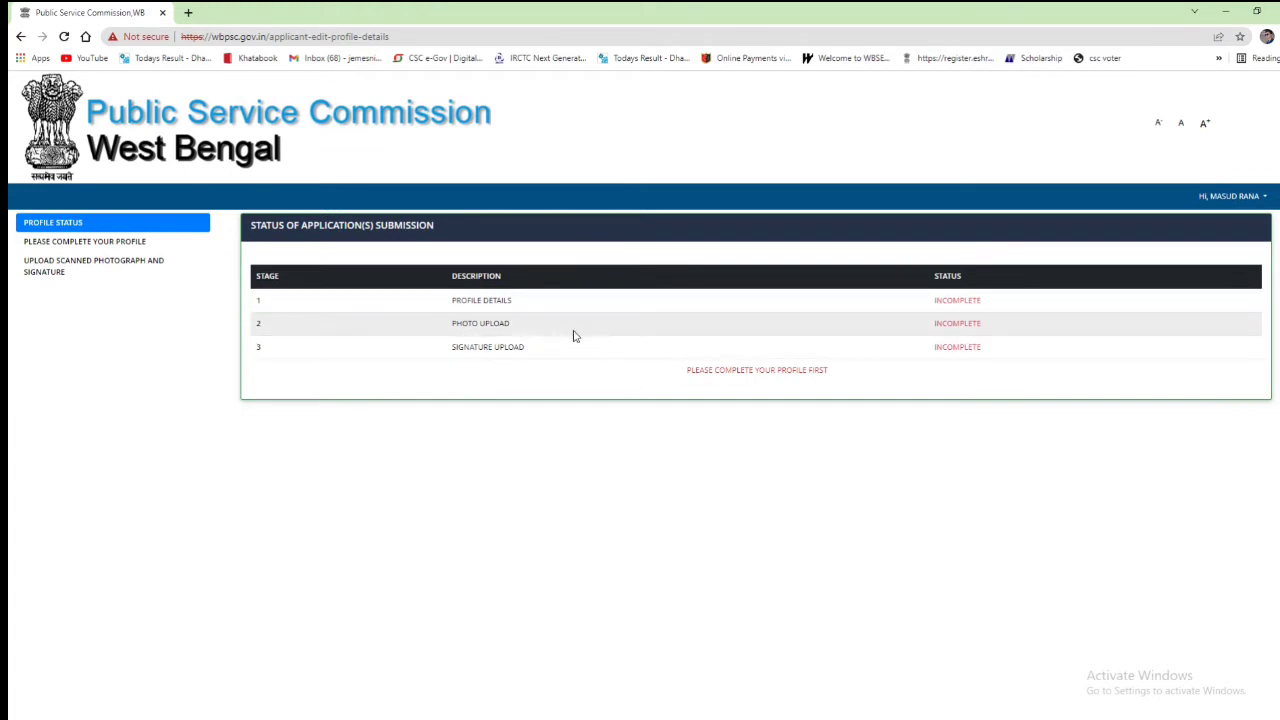
# Step: In the profile details form, choose the applicant's category and answer No to benchmark disability
pyautogui.click(118, 246)
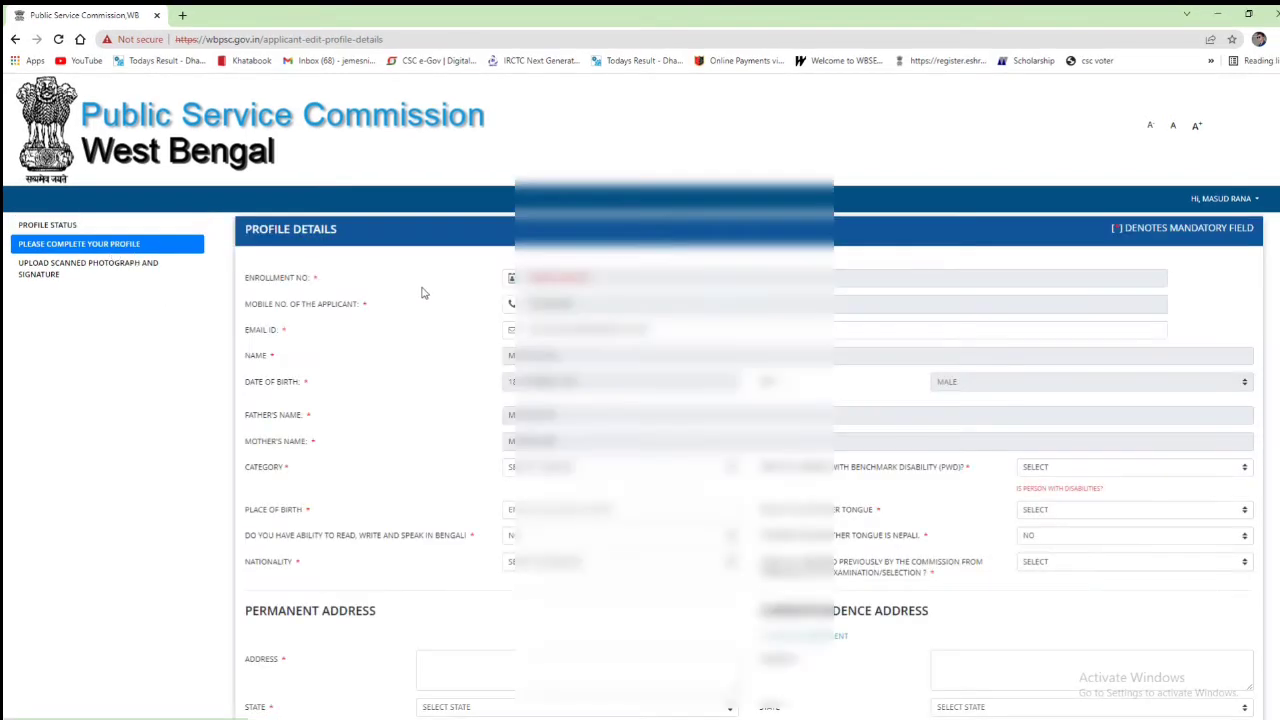
pyautogui.scroll(-2, 494, 374)
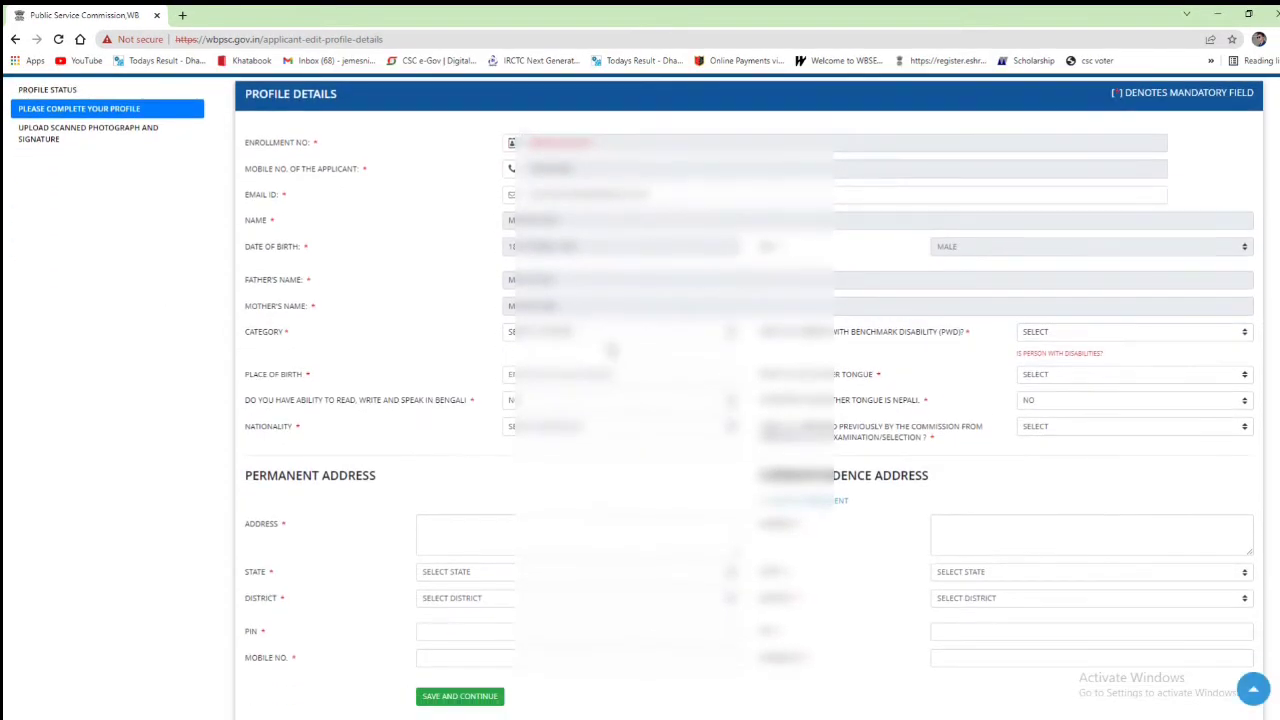
pyautogui.scroll(2, 608, 349)
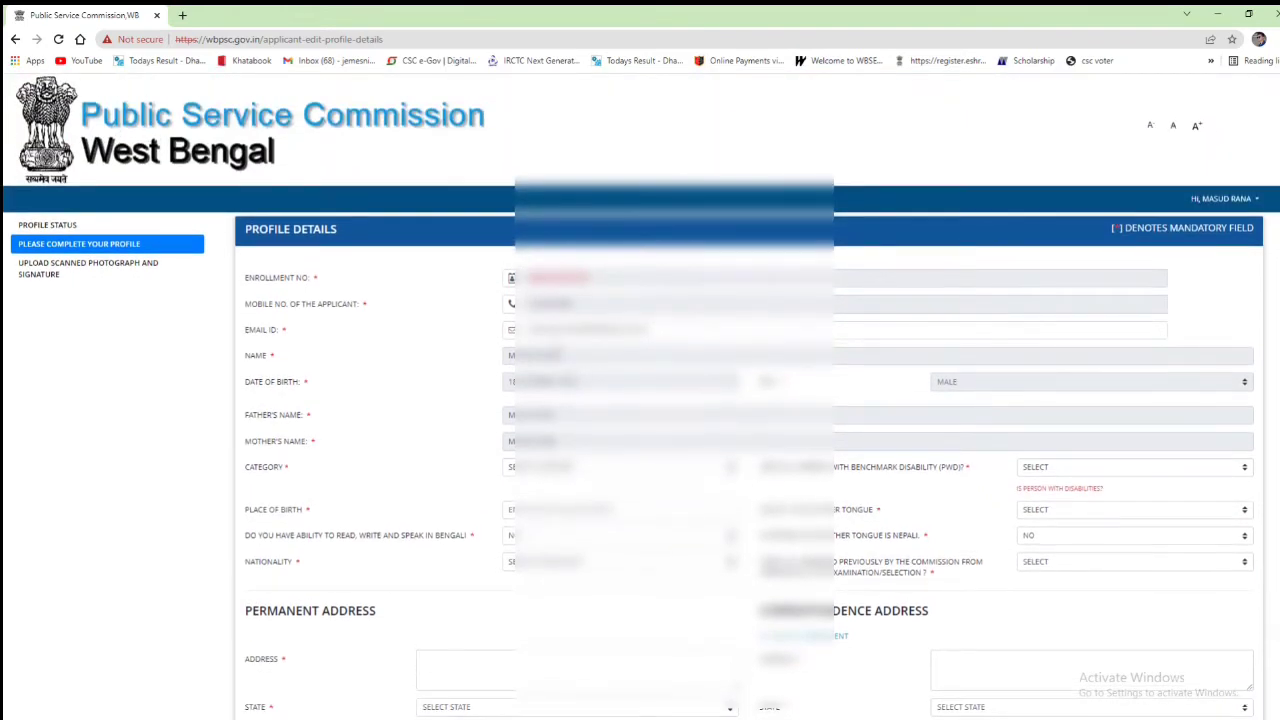
pyautogui.click(565, 470)
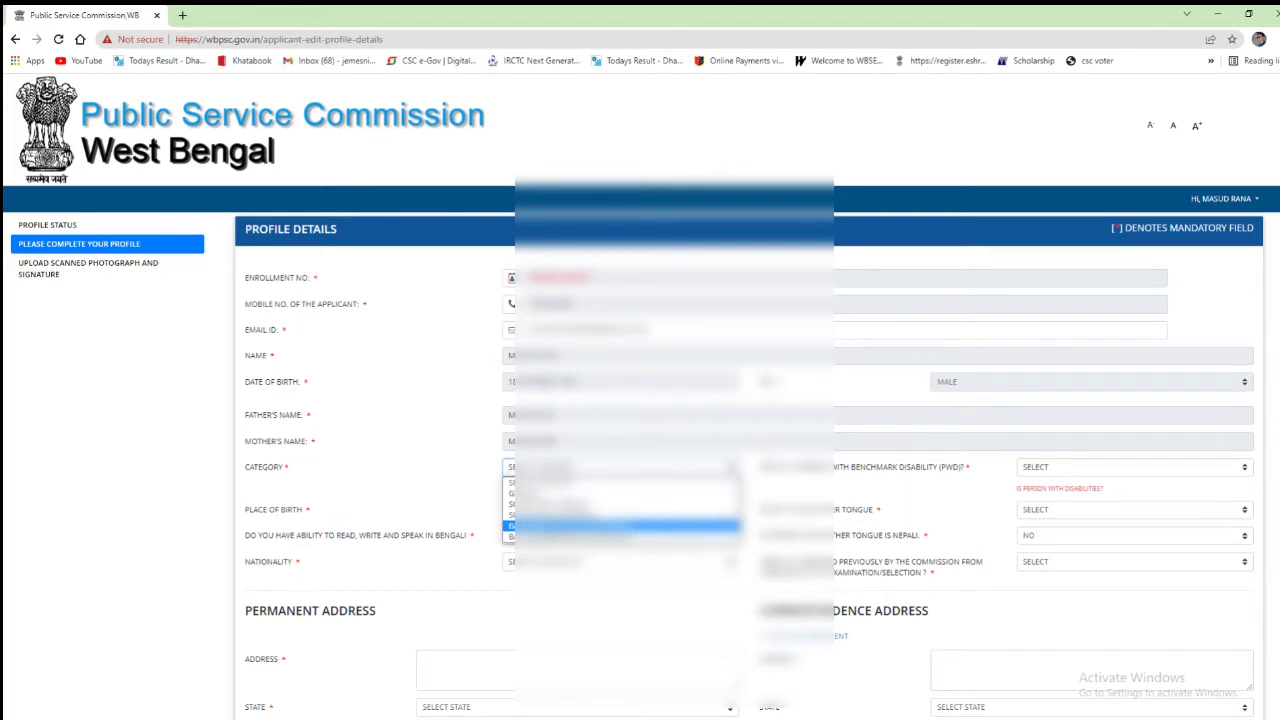
pyautogui.click(562, 526)
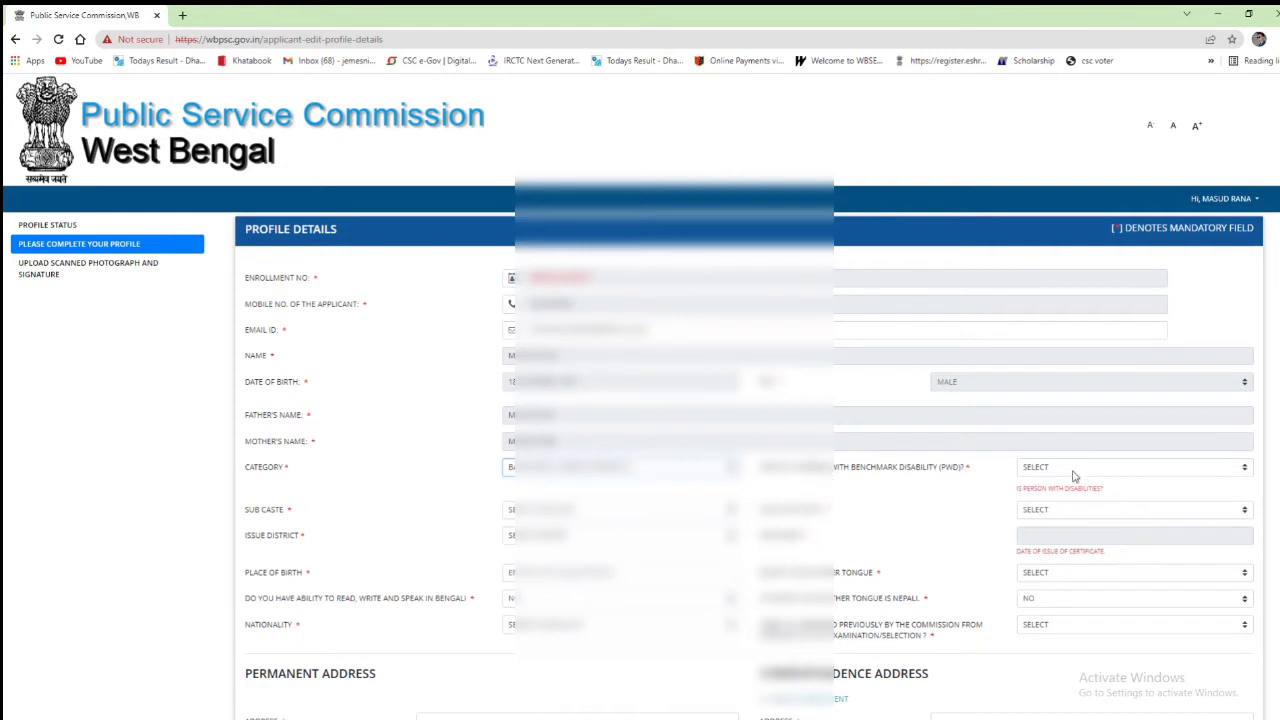
pyautogui.click(1102, 474)
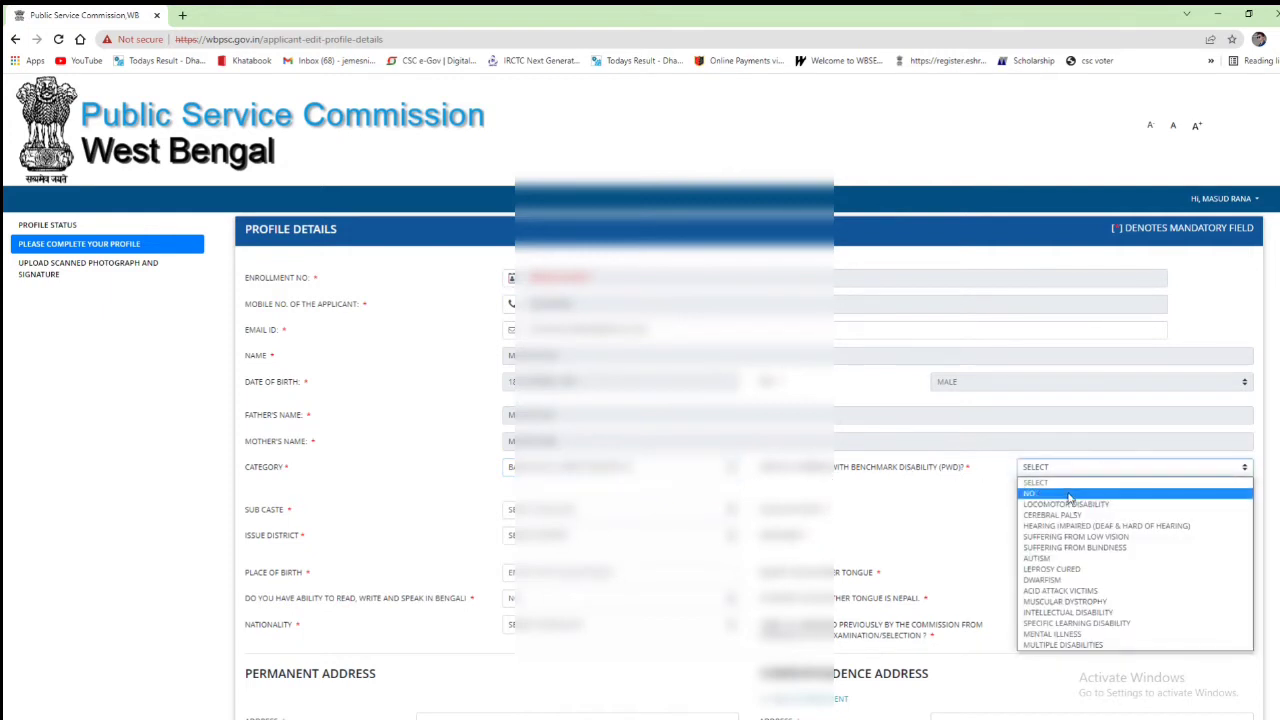
pyautogui.click(1068, 495)
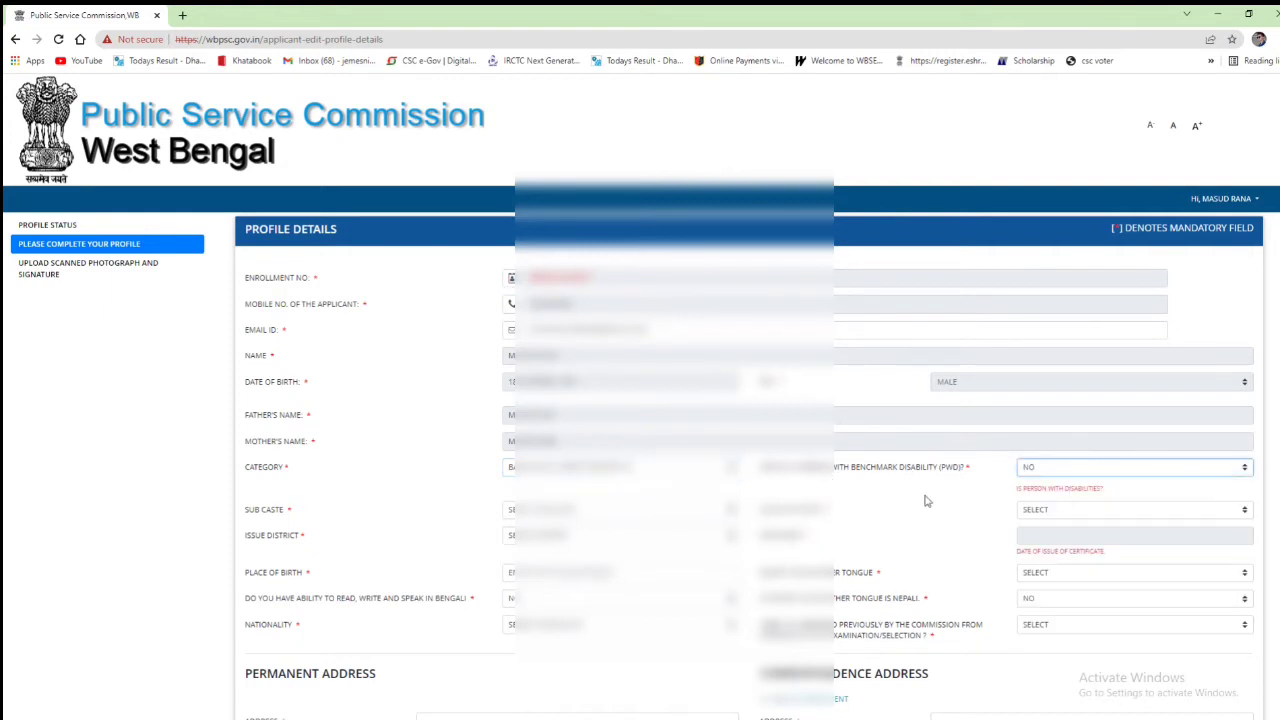
# Step: Choose the sub caste, Sub Divisional Officer as issuing authority, and the certificate's issue district
pyautogui.click(580, 519)
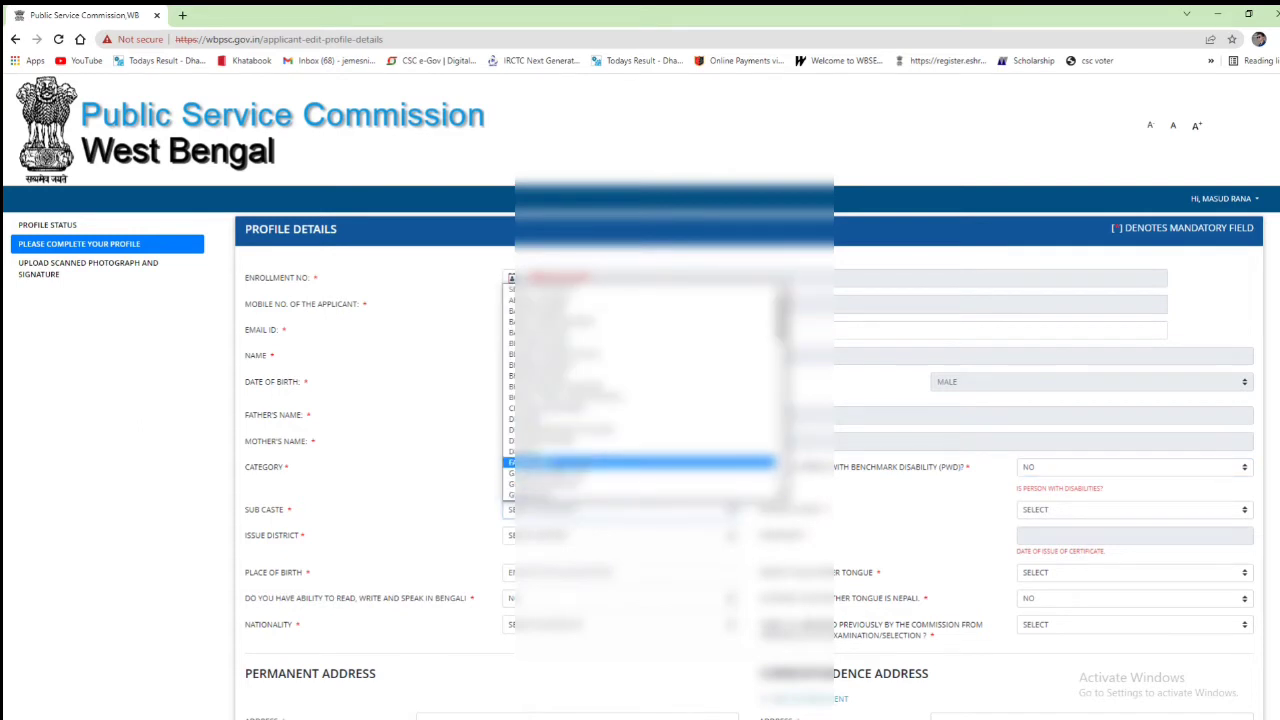
pyautogui.press('n')
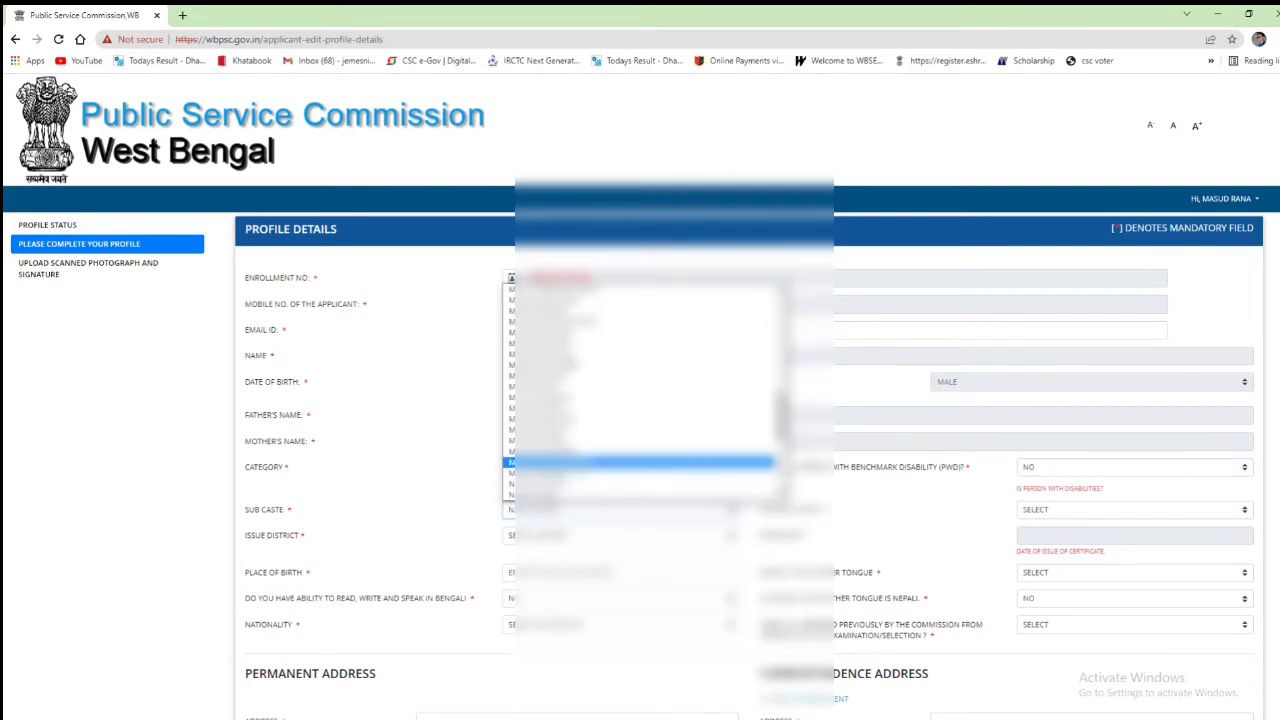
pyautogui.click(600, 494)
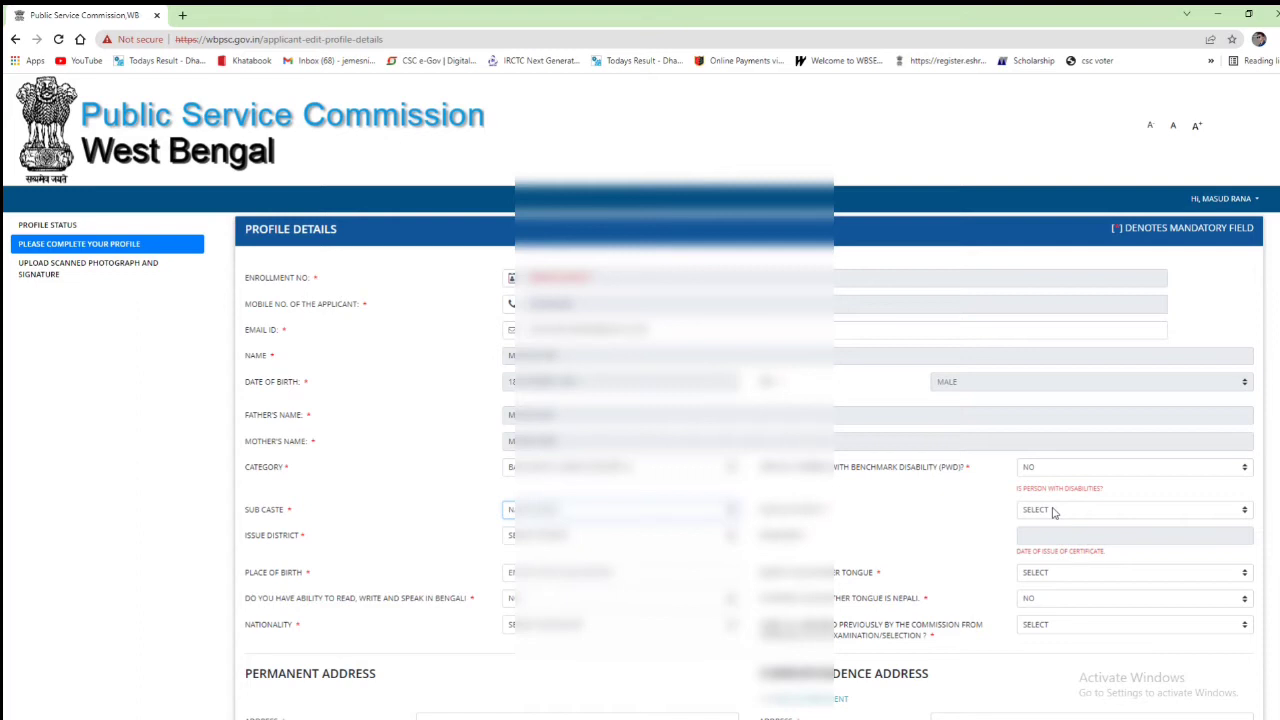
pyautogui.click(1052, 512)
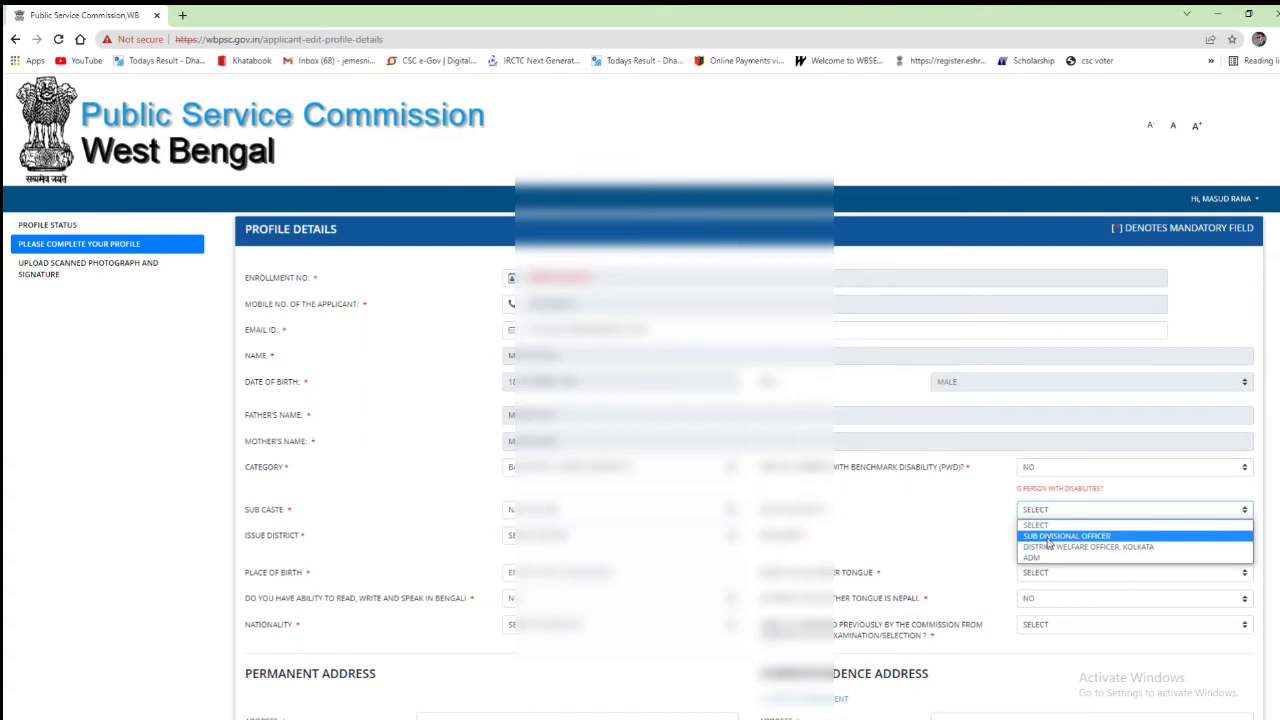
pyautogui.click(1048, 538)
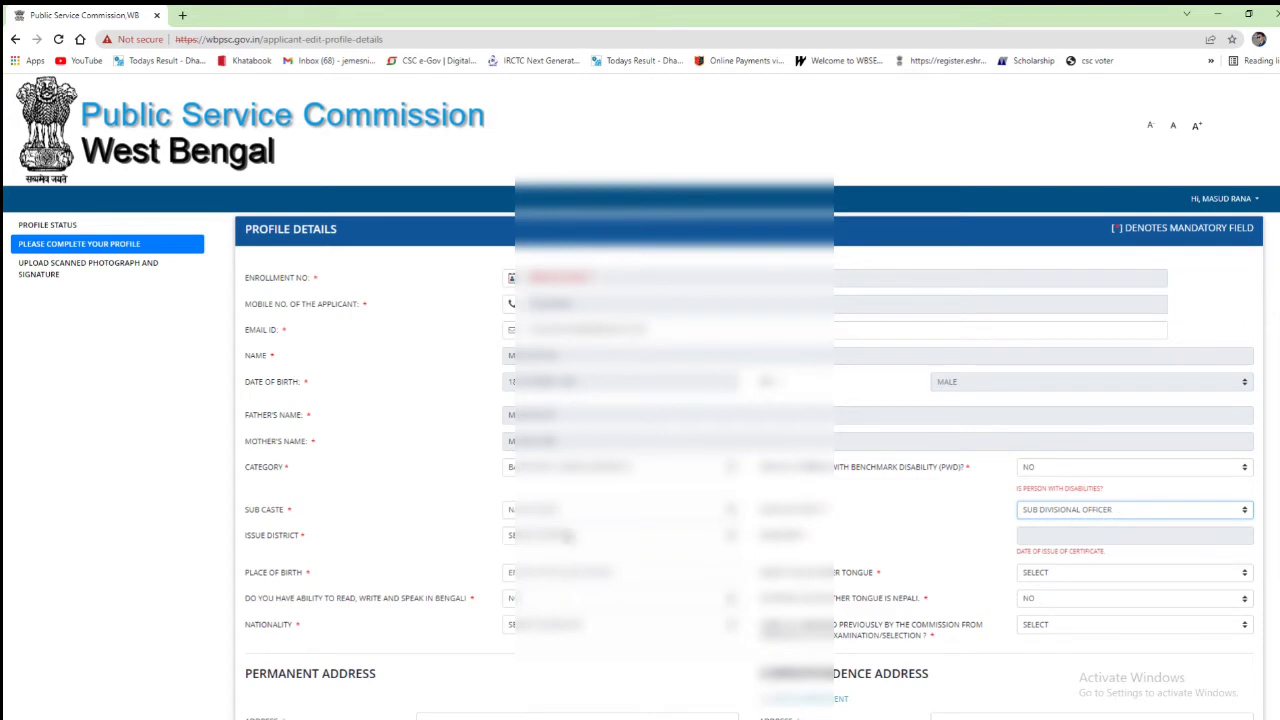
pyautogui.click(567, 536)
pyautogui.click(600, 366)
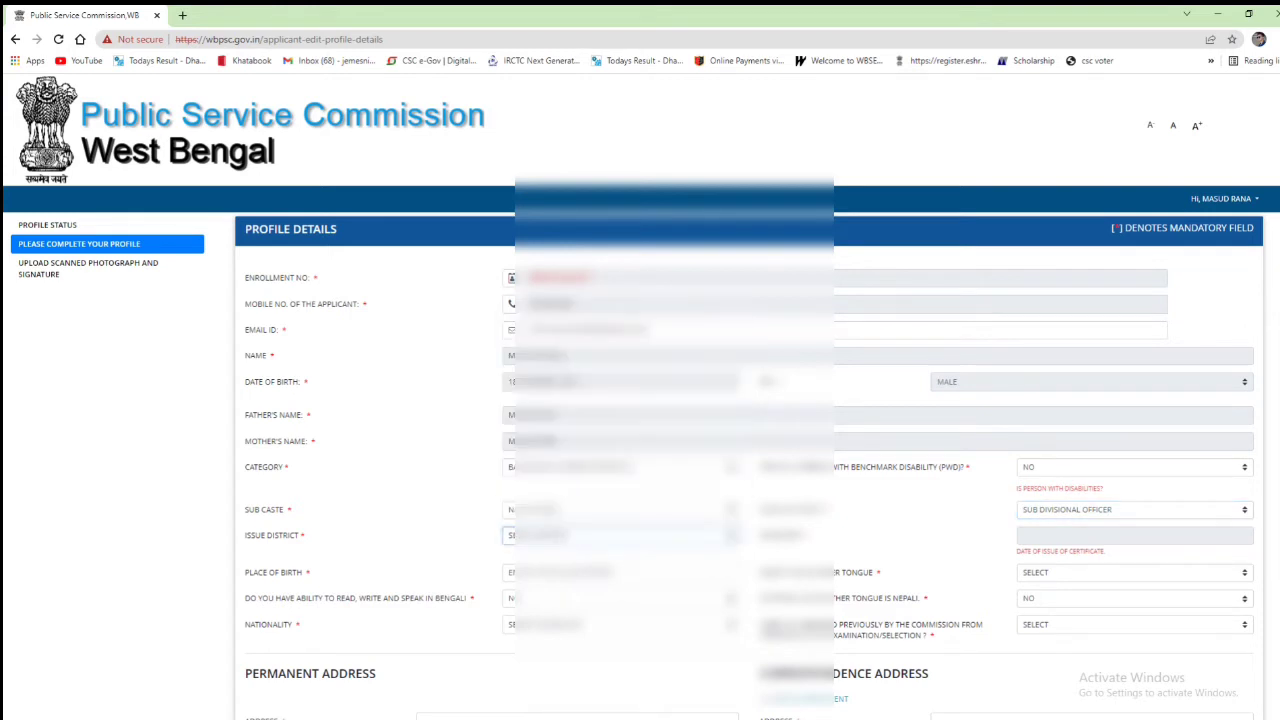
pyautogui.click(1047, 540)
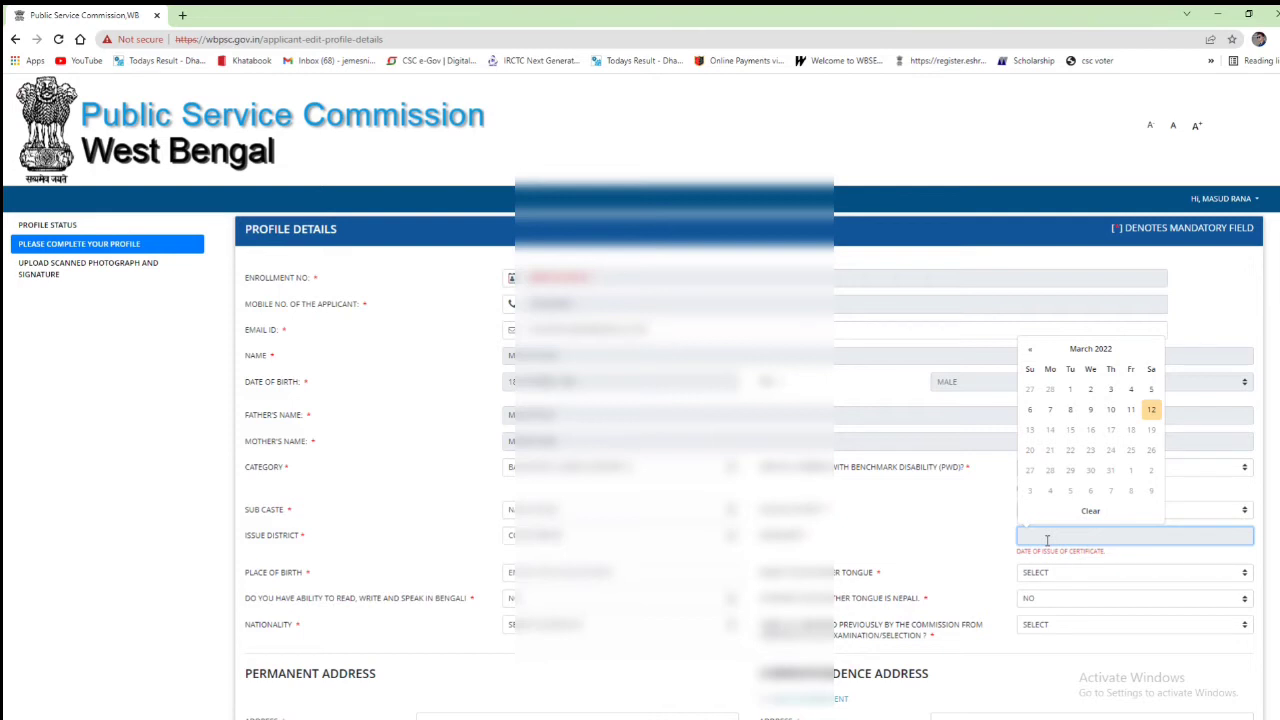
# Step: Pick 2012, January, then day 27 in the Date of Issue calendar
pyautogui.scroll(-2, 1047, 540)
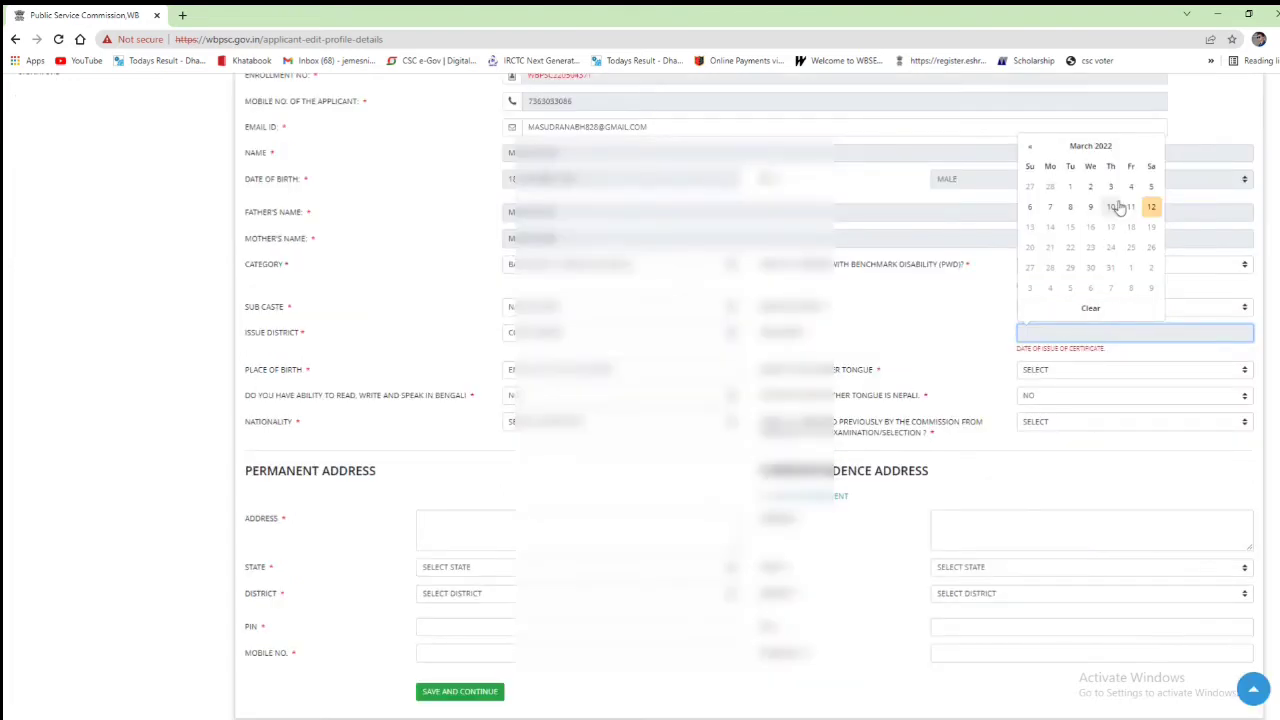
pyautogui.click(1108, 151)
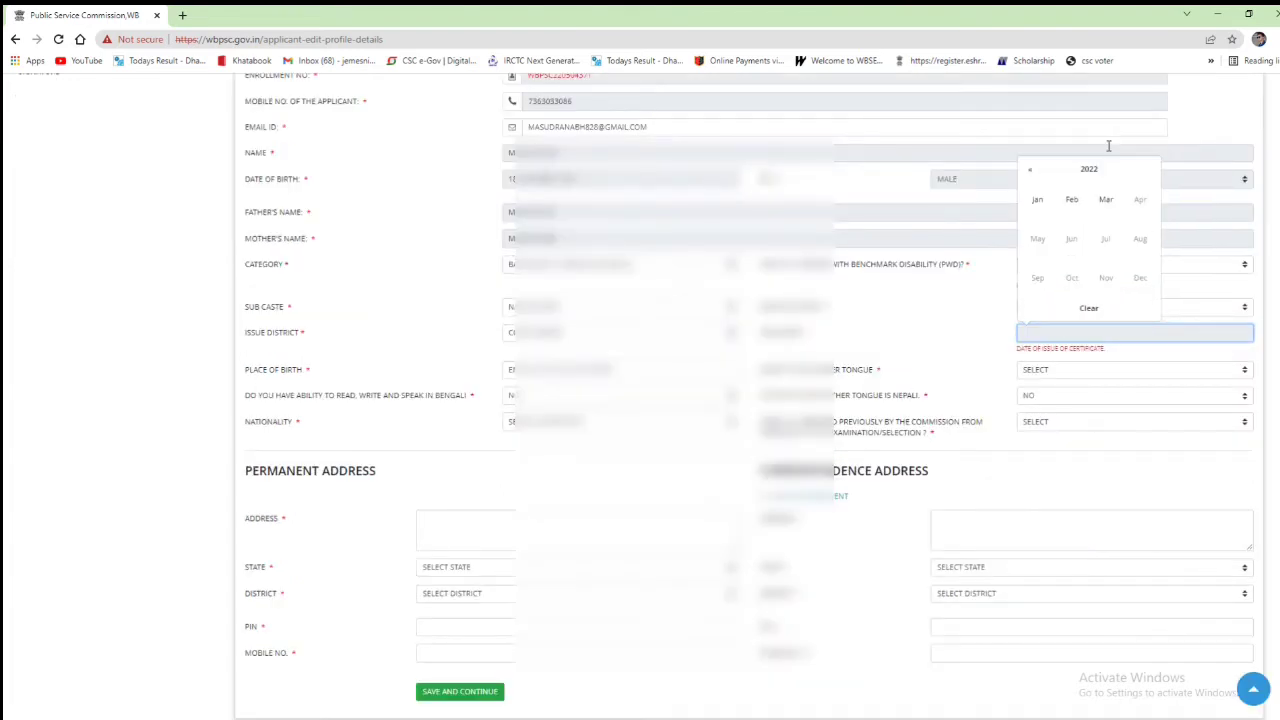
pyautogui.click(1052, 178)
pyautogui.click(1140, 200)
pyautogui.click(1038, 202)
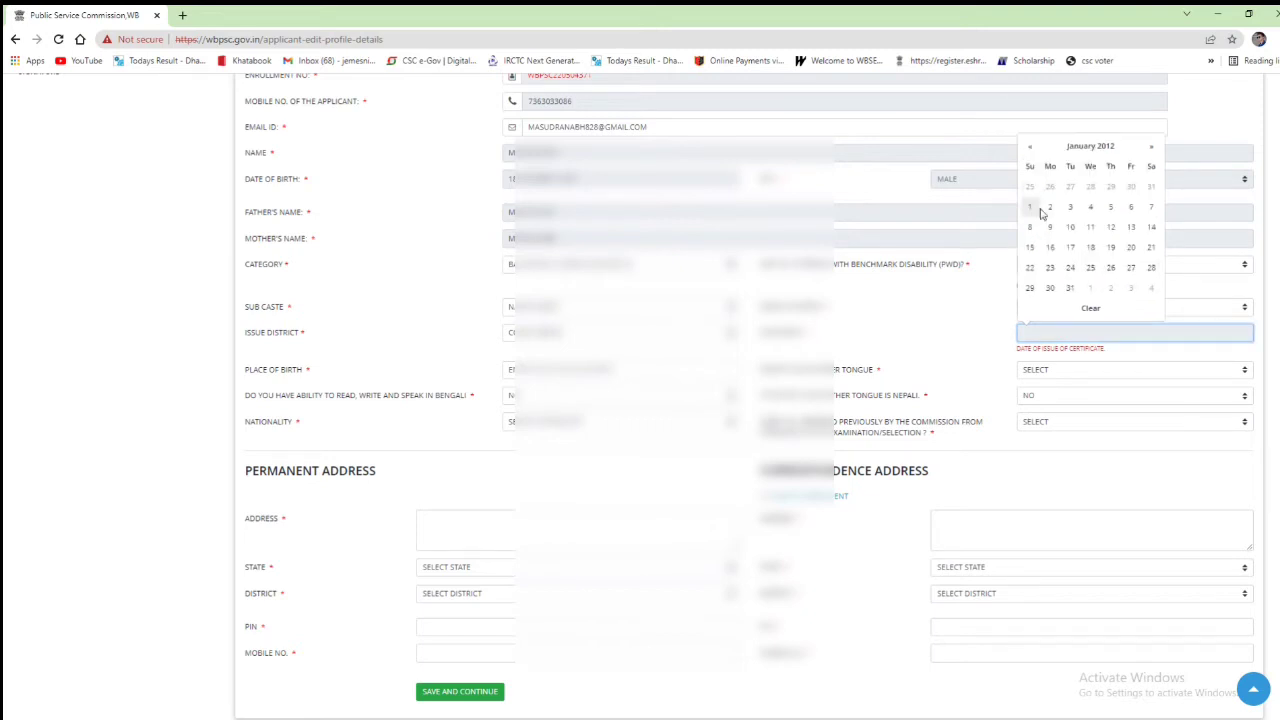
pyautogui.click(1131, 267)
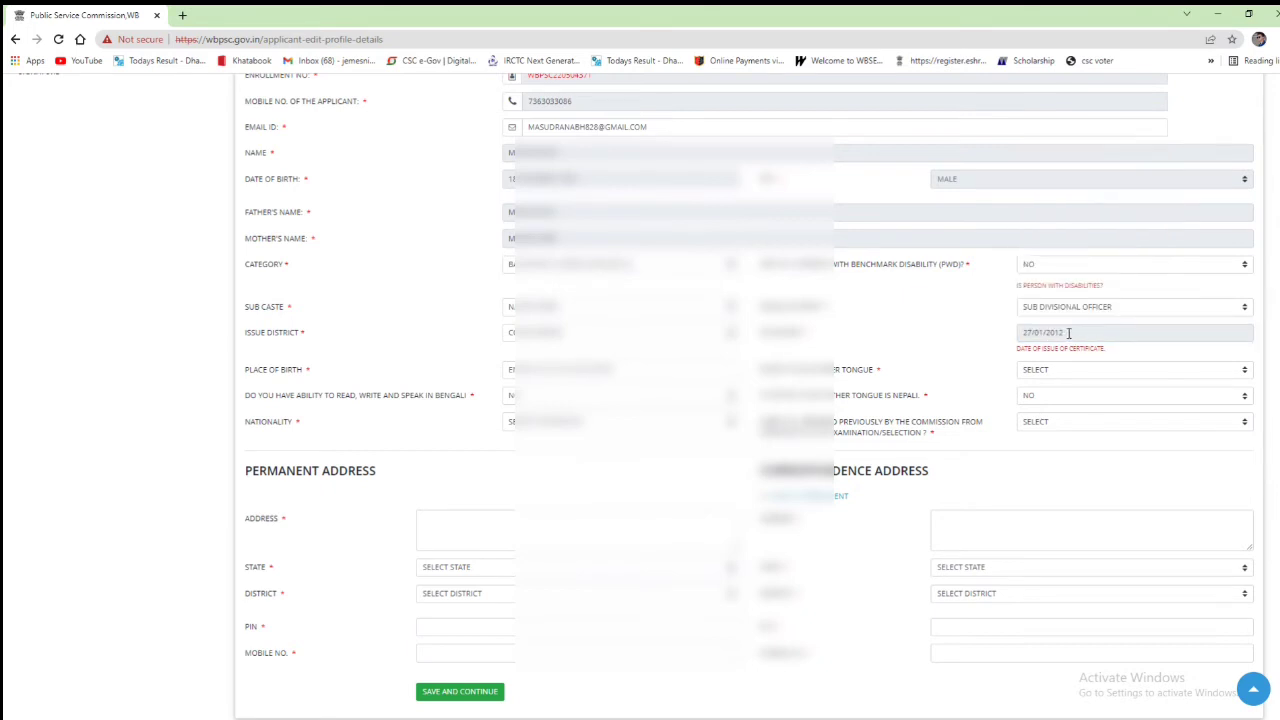
pyautogui.click(650, 370)
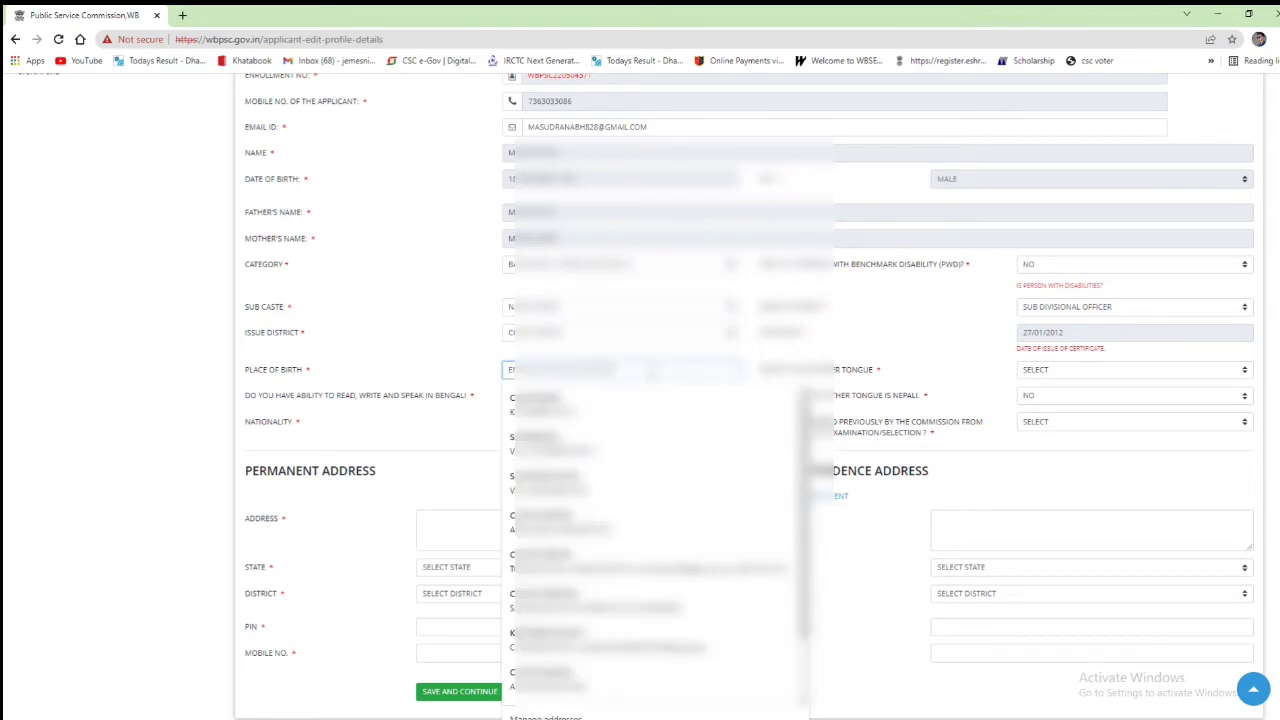
# Step: Enter place of birth KOL, mother tongue BENGALI, nationality, and No for previously appeared
pyautogui.write('KO')
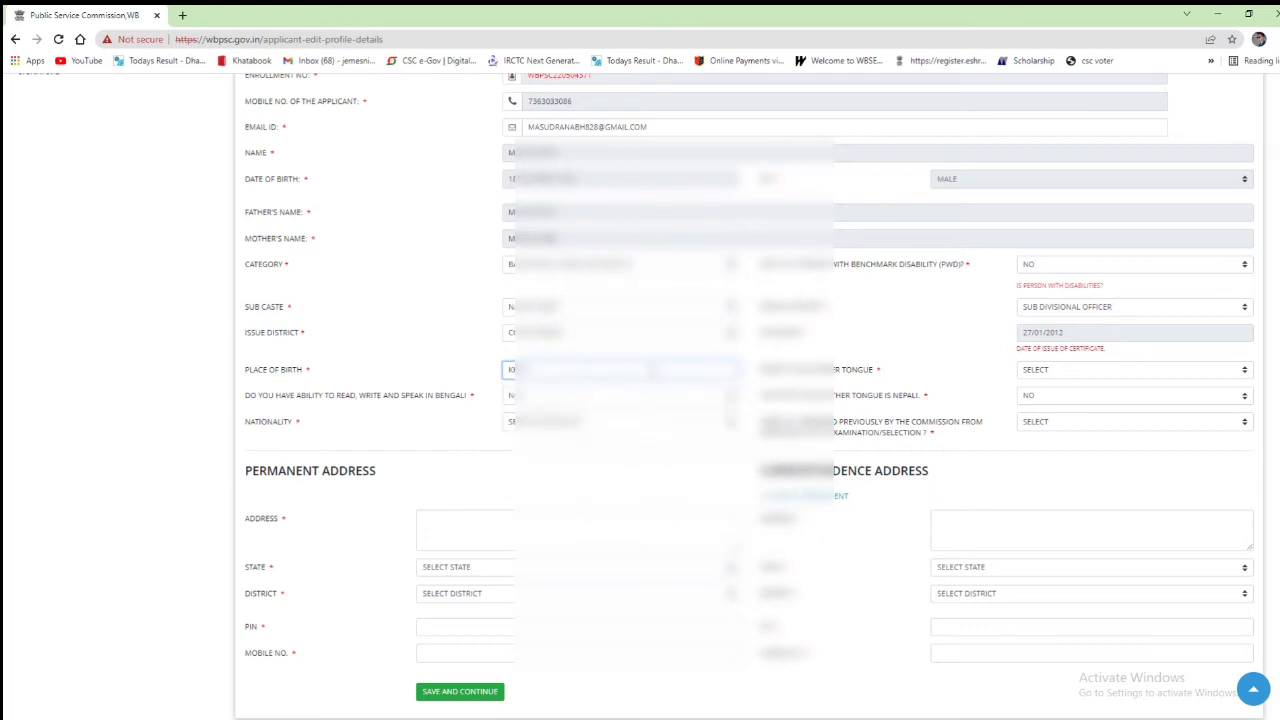
pyautogui.write('L')
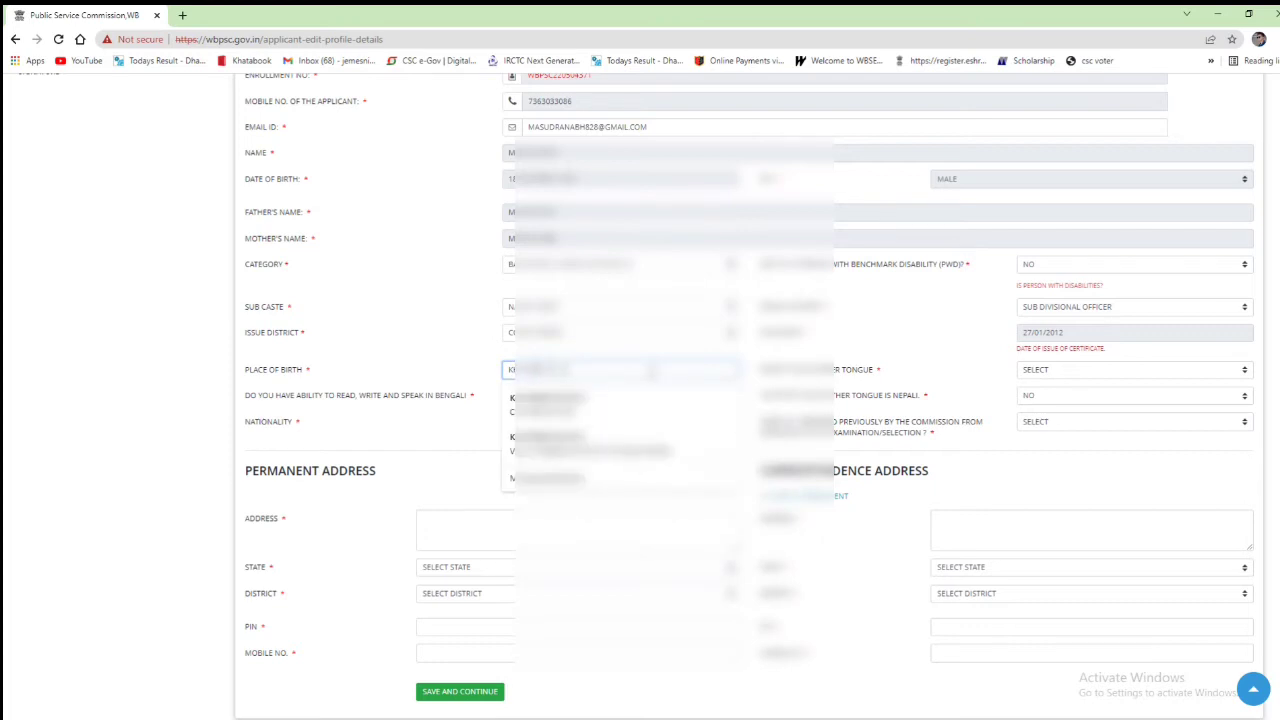
pyautogui.press('Tab')
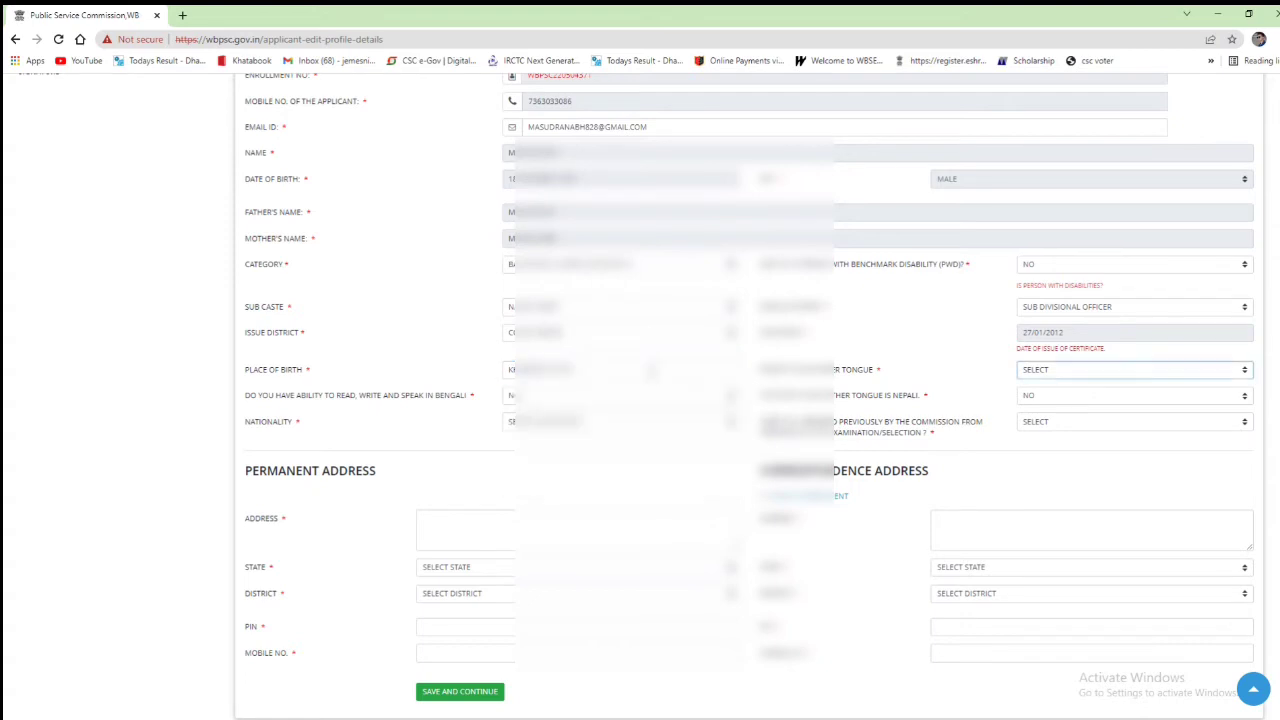
pyautogui.press('b')
pyautogui.press('Tab')
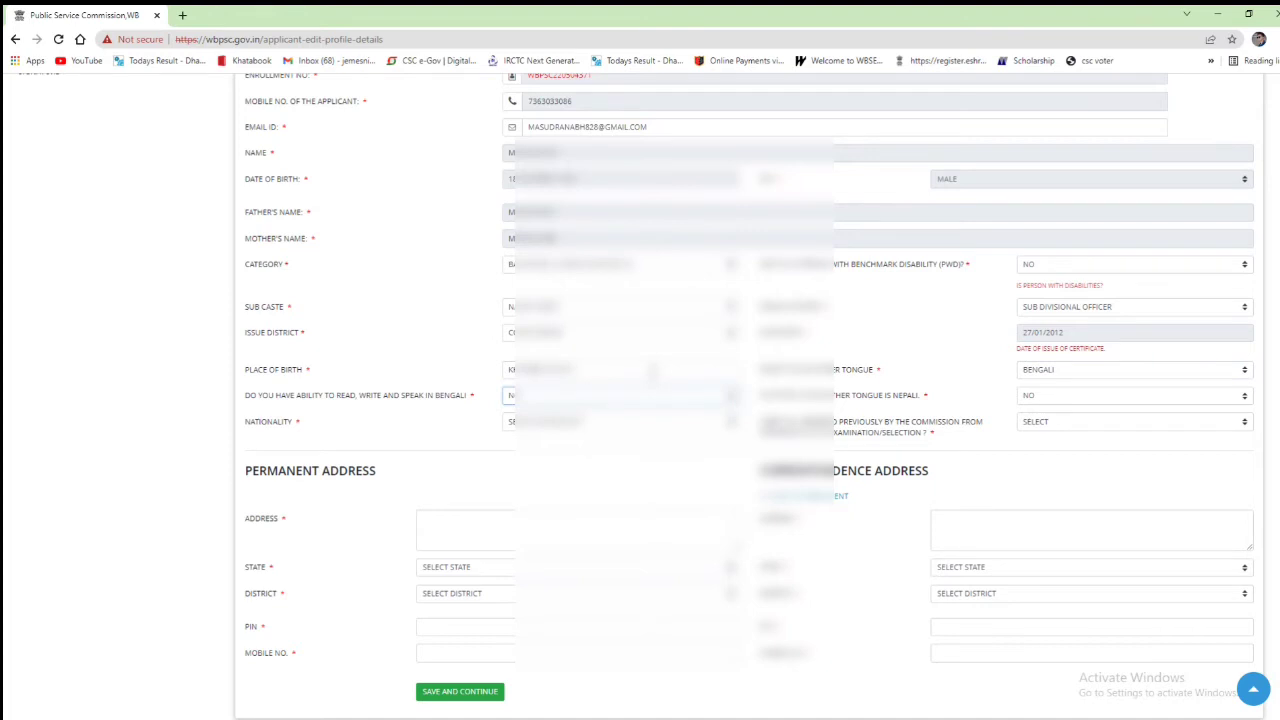
pyautogui.press('Tab')
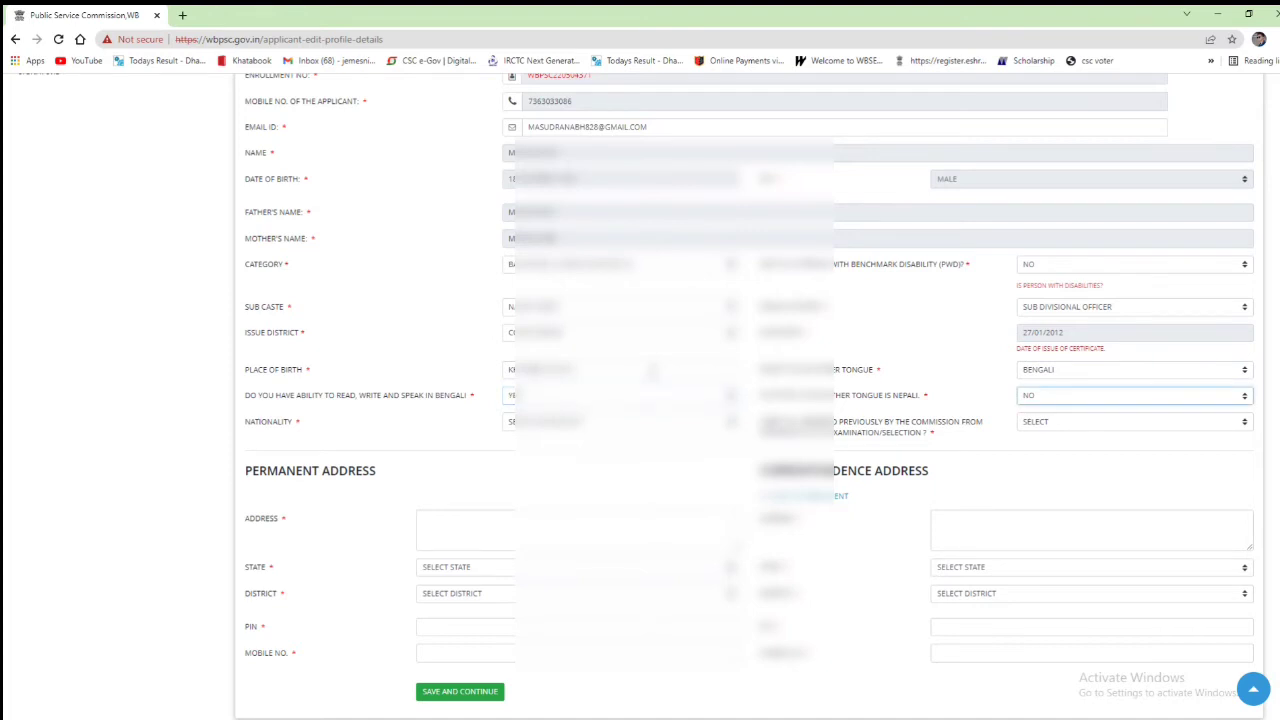
pyautogui.press('Tab')
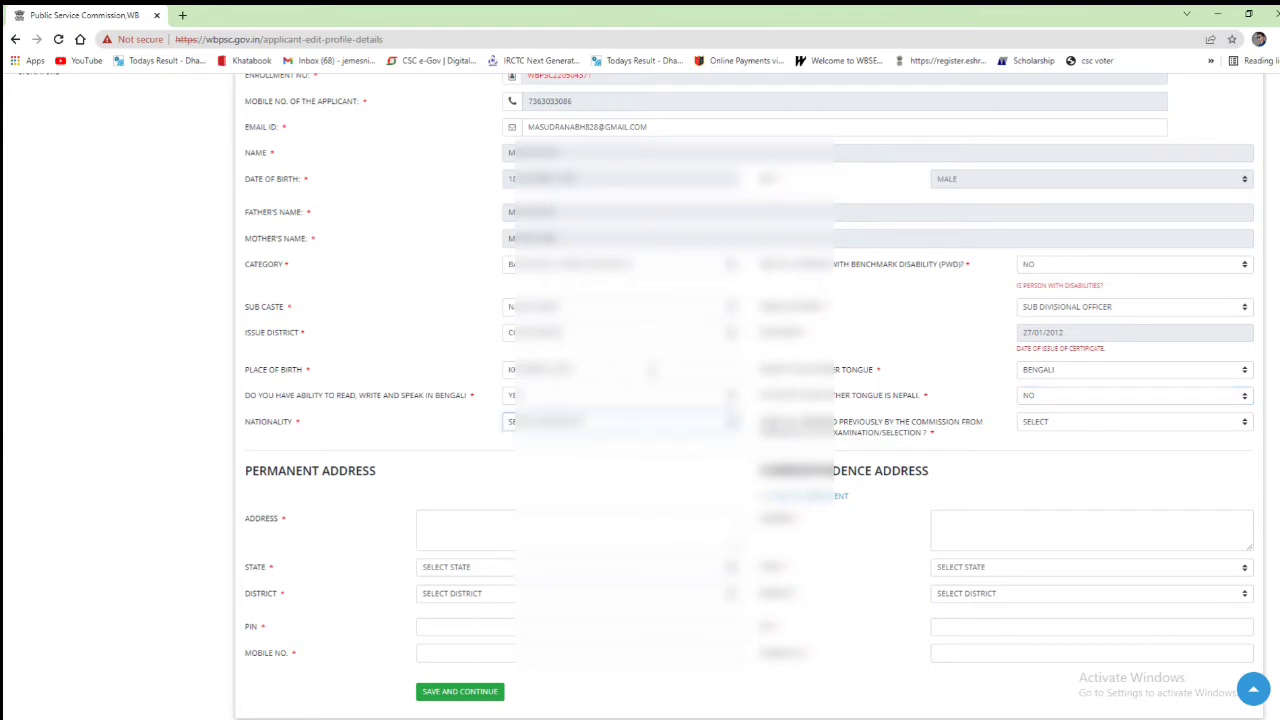
pyautogui.press('i')
pyautogui.press('Tab')
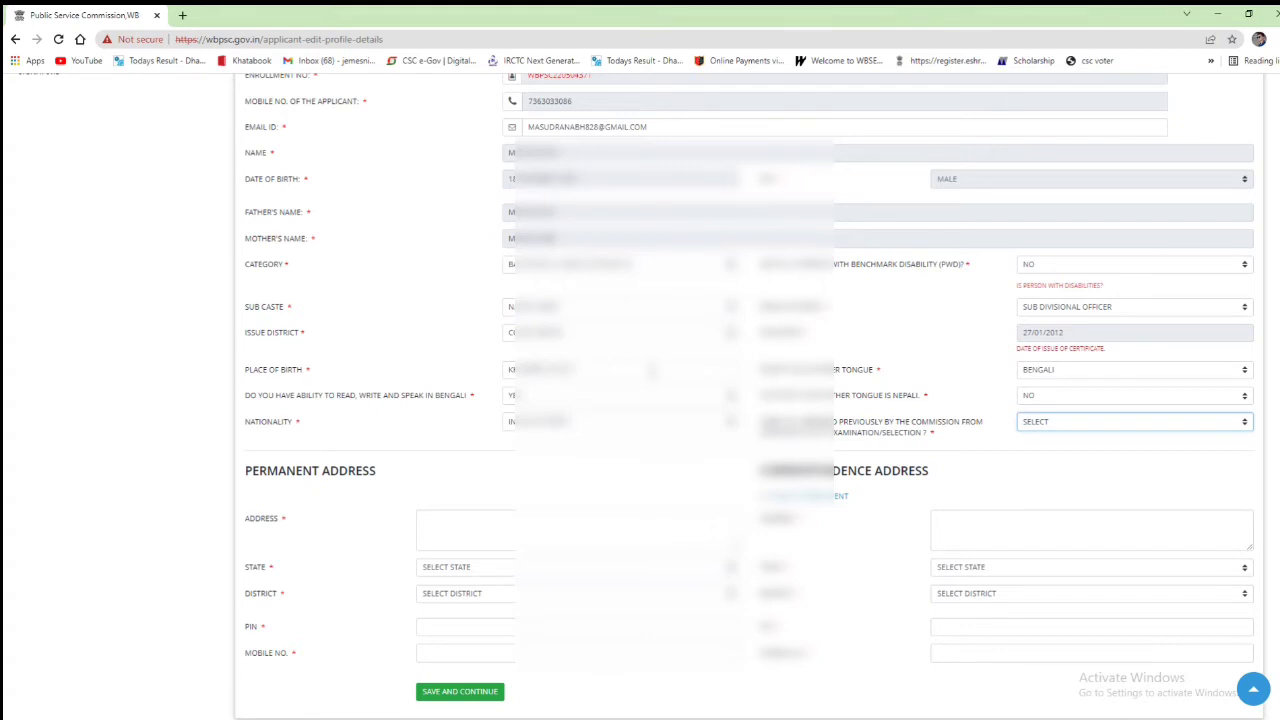
pyautogui.click(1108, 421)
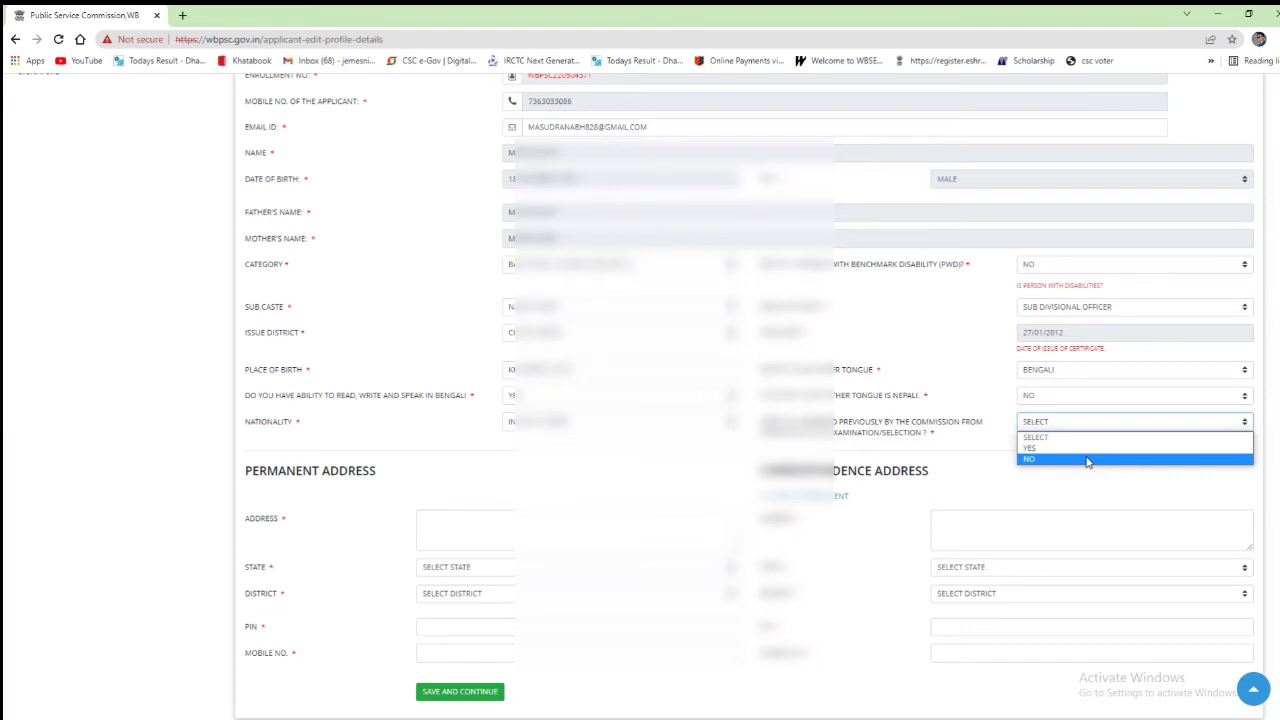
pyautogui.click(1088, 460)
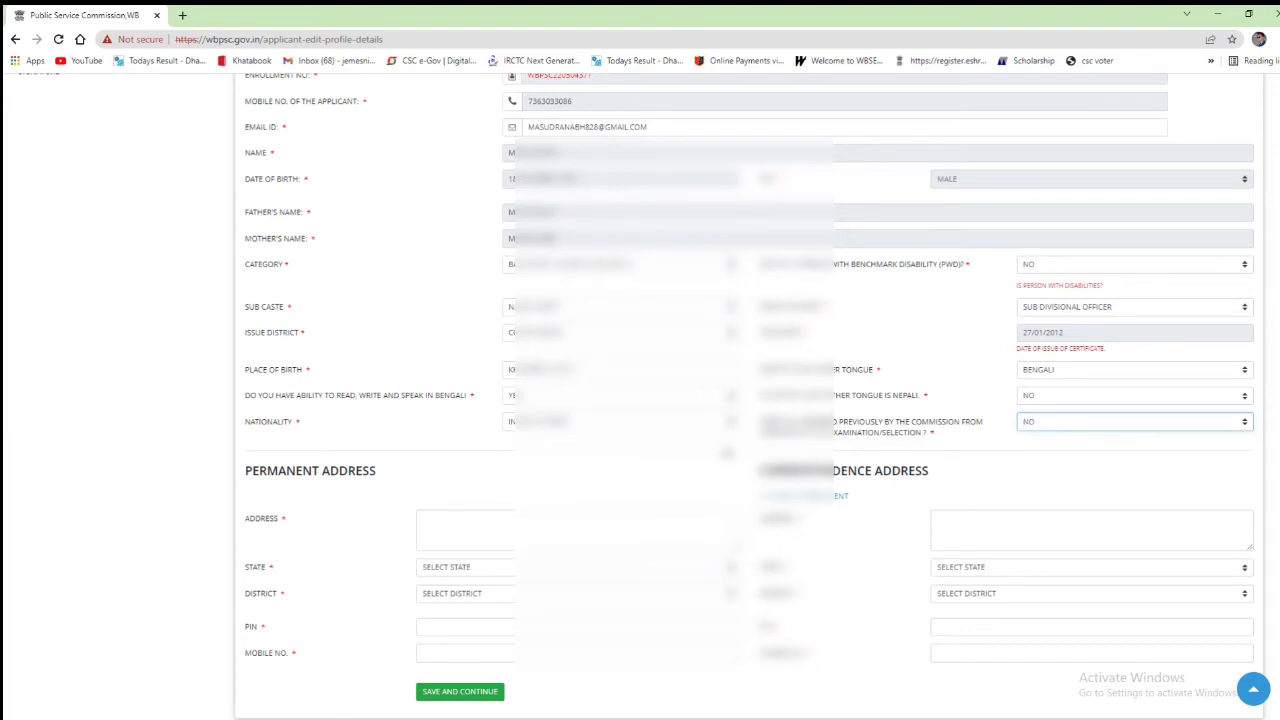
# Step: Fill the permanent address from a saved entry, then save the profile details and confirm
pyautogui.scroll(-1, 728, 452)
pyautogui.click(513, 512)
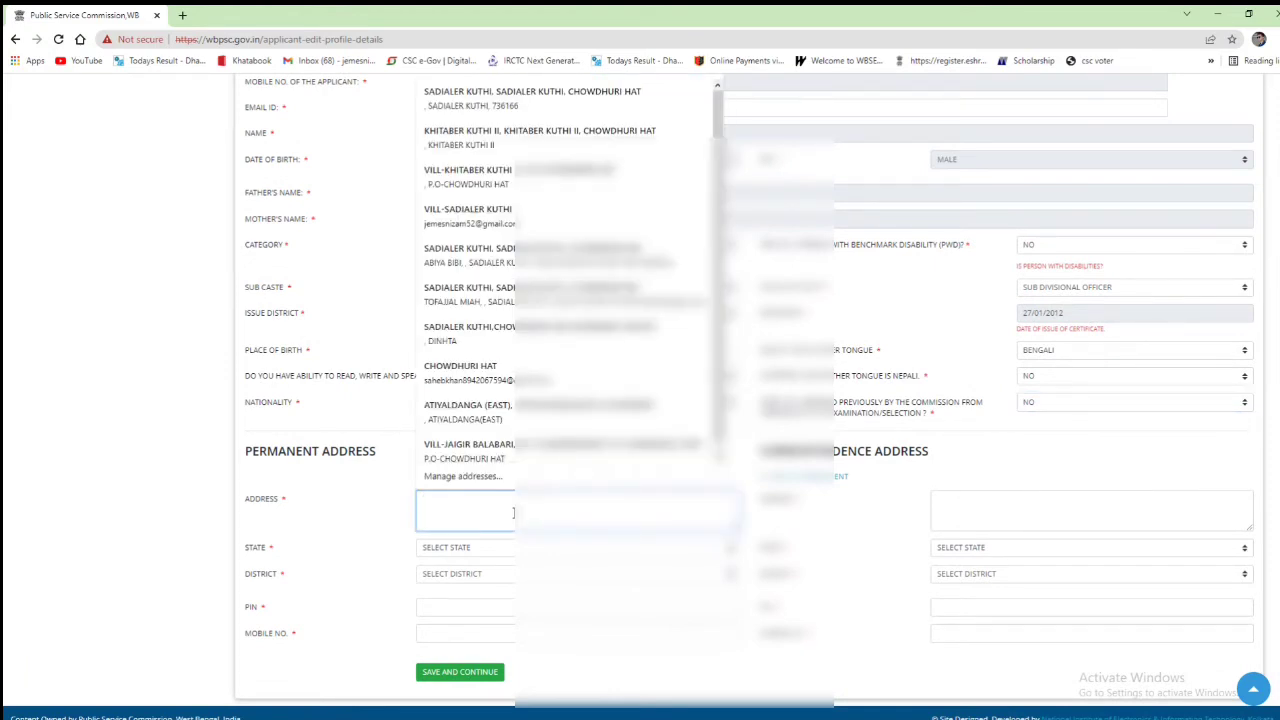
pyautogui.write('KH')
pyautogui.click(540, 137)
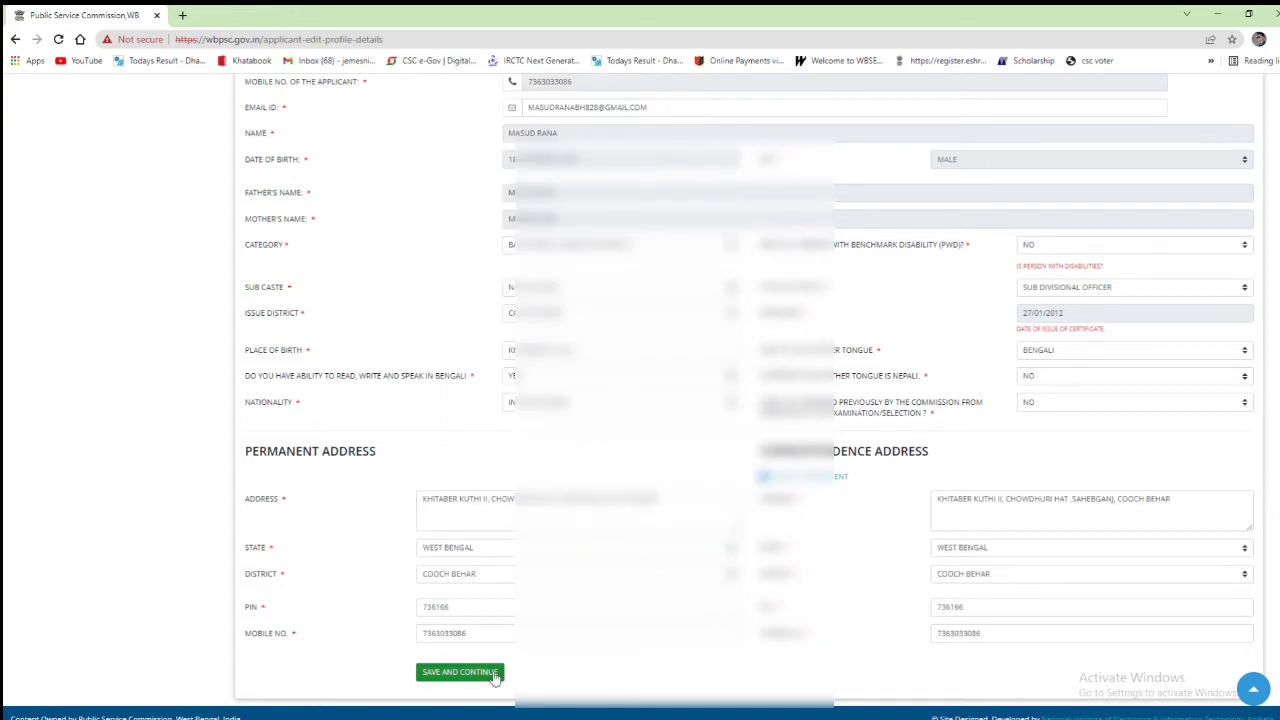
pyautogui.click(494, 677)
pyautogui.click(707, 117)
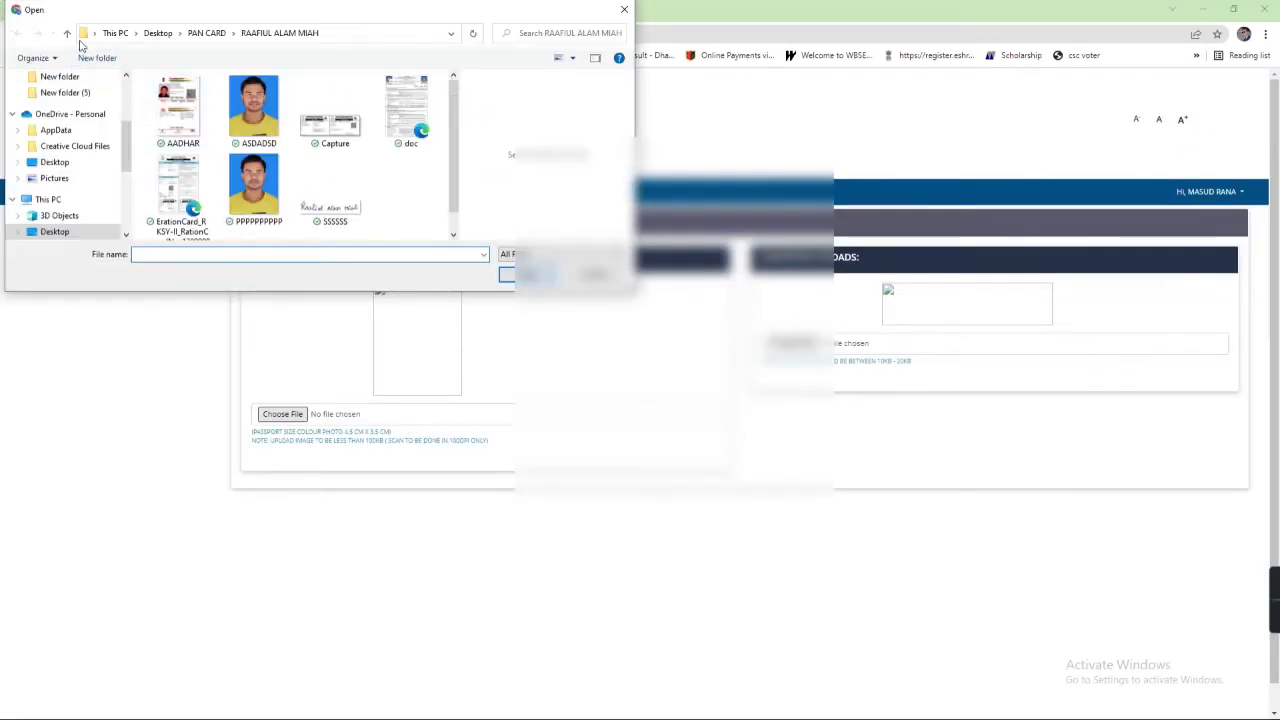
# Step: Dismiss the file picker, drag the passport photo JPG onto Choose File, and upload it
pyautogui.click(67, 33)
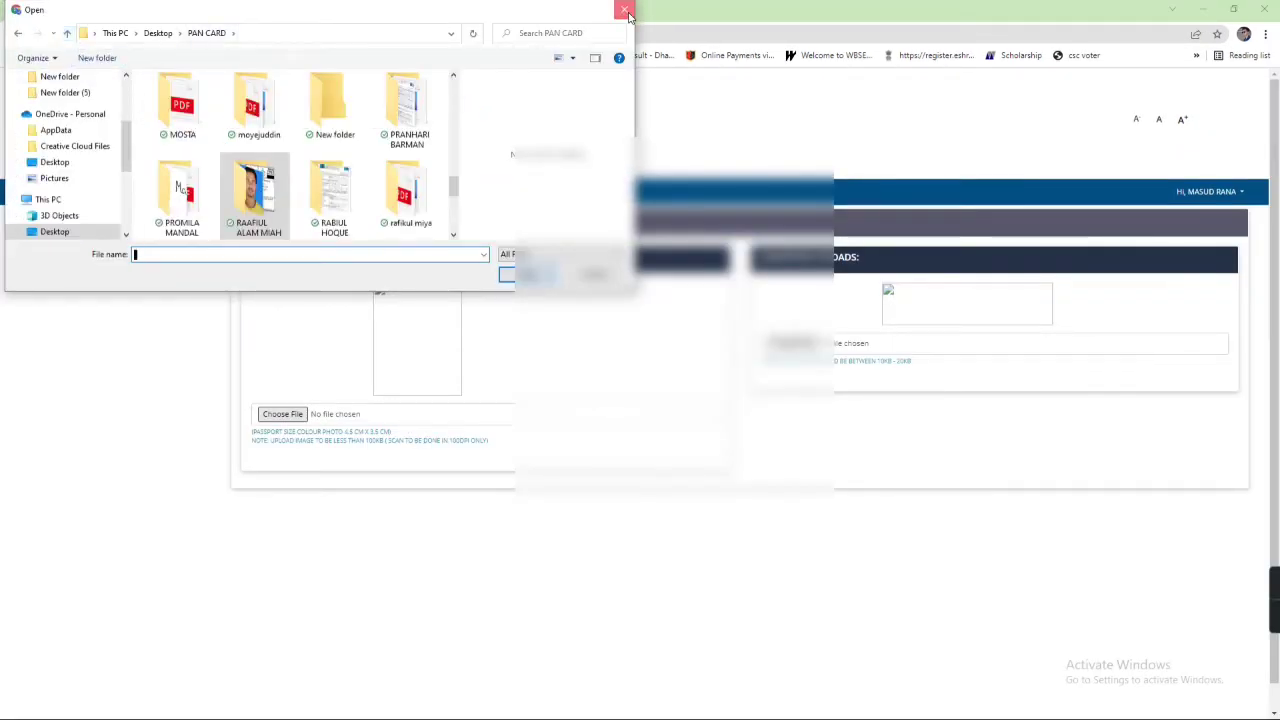
pyautogui.click(626, 13)
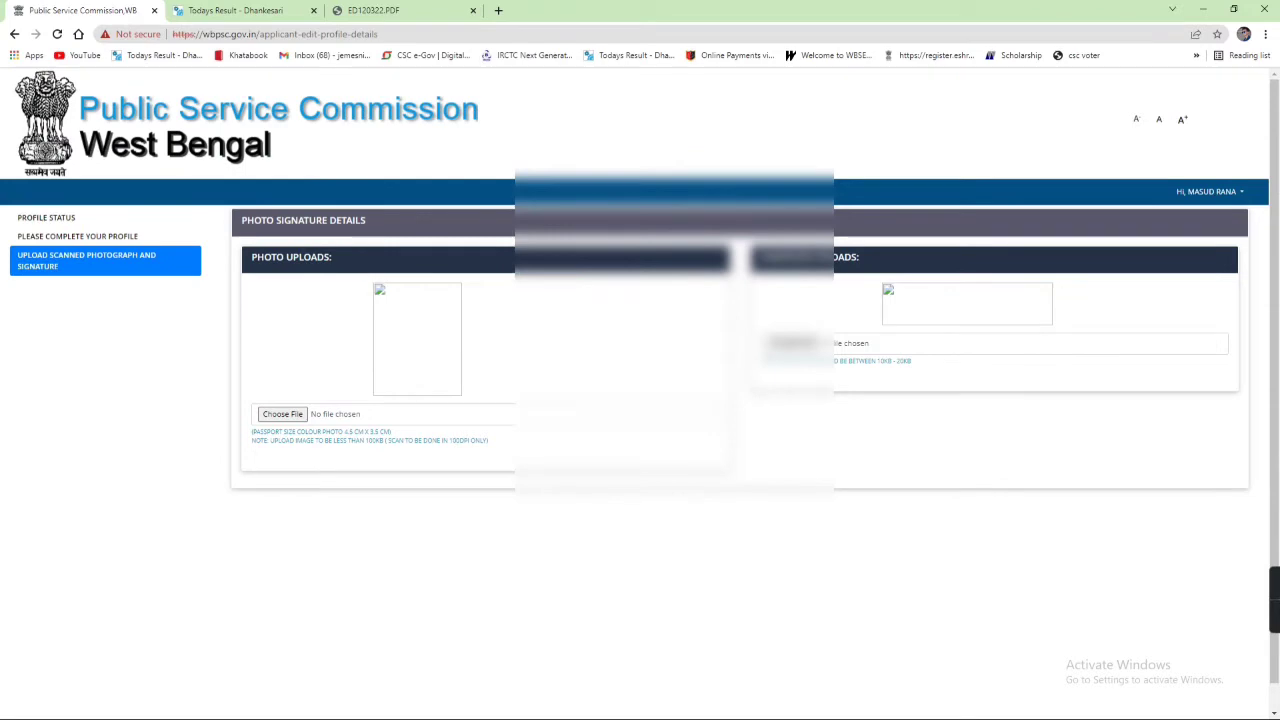
pyautogui.click(1230, 8)
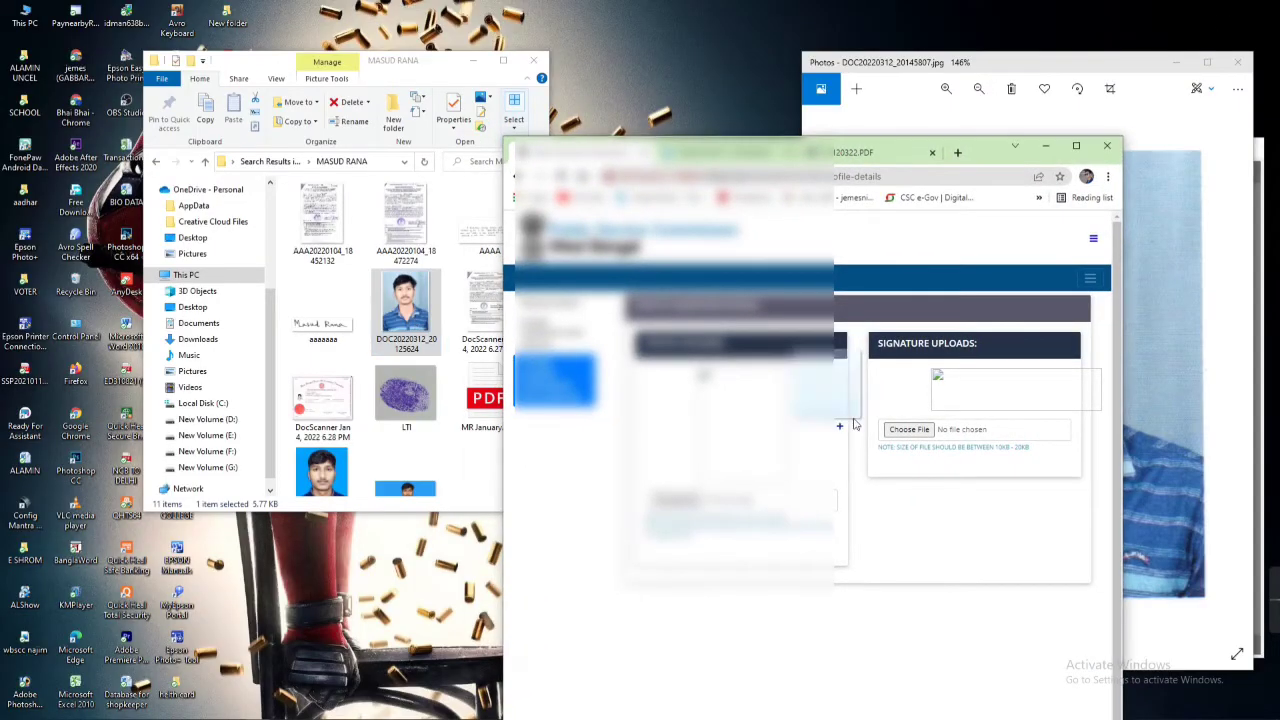
pyautogui.moveTo(855, 425); pyautogui.dragTo(755, 432)
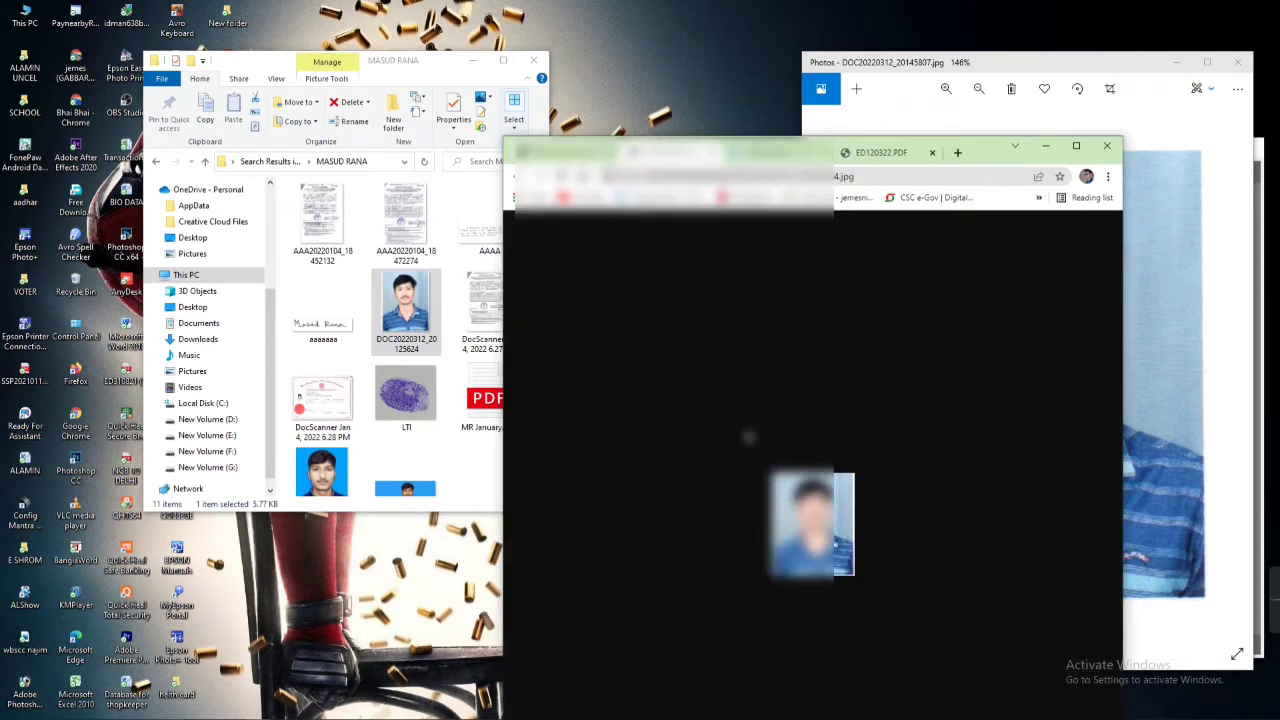
pyautogui.hotkey('alt', 'Left')
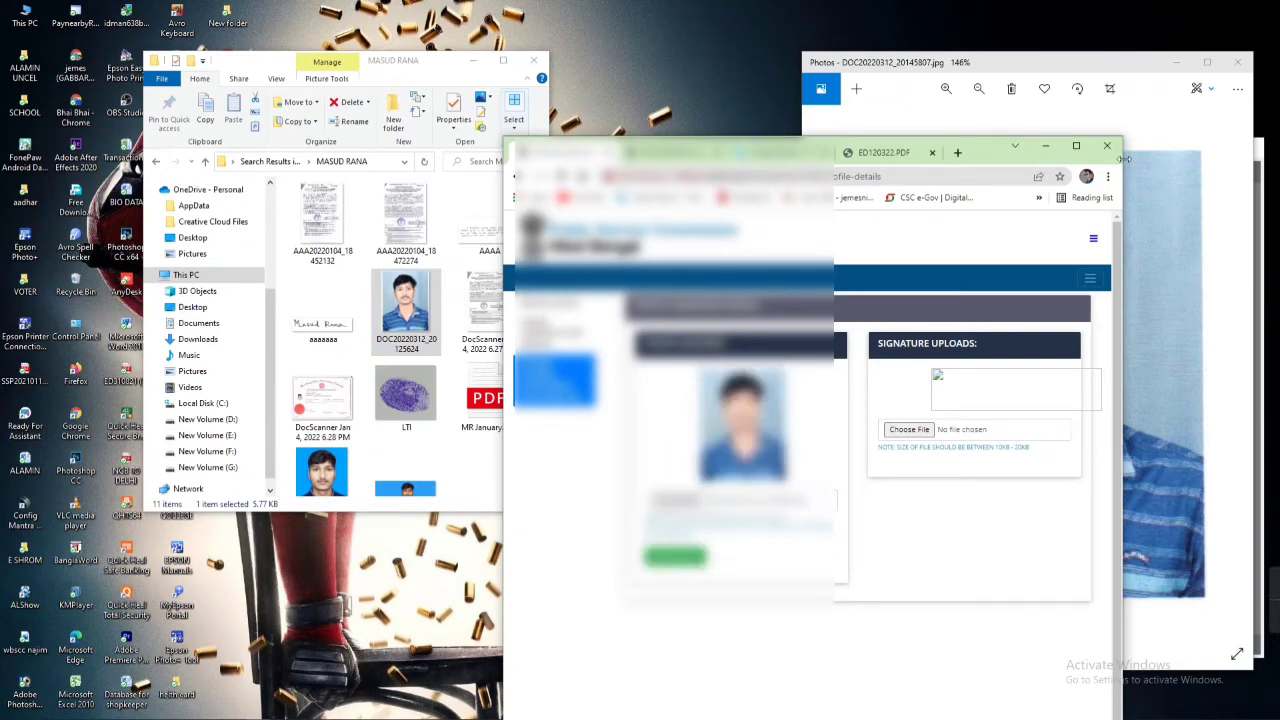
pyautogui.click(1076, 146)
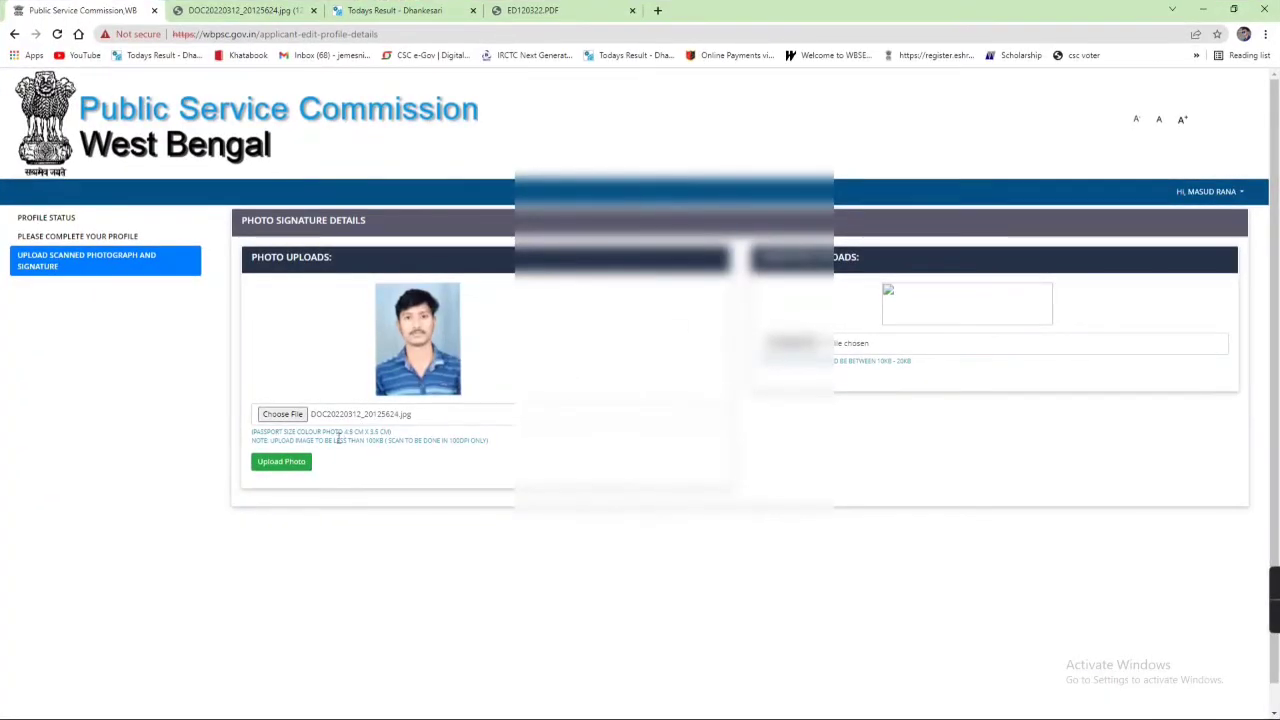
pyautogui.click(281, 462)
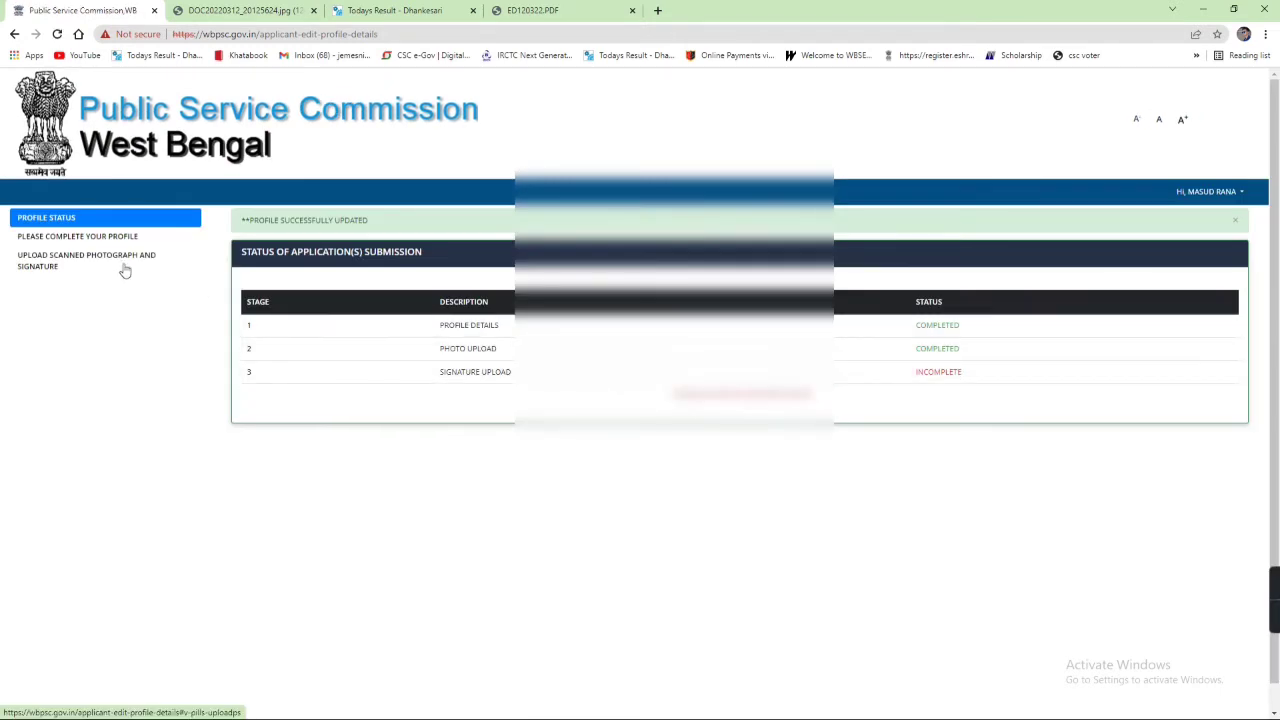
# Step: Attach the scanned signature JPG, upload and confirm it, then go to My Application(s)
pyautogui.click(123, 264)
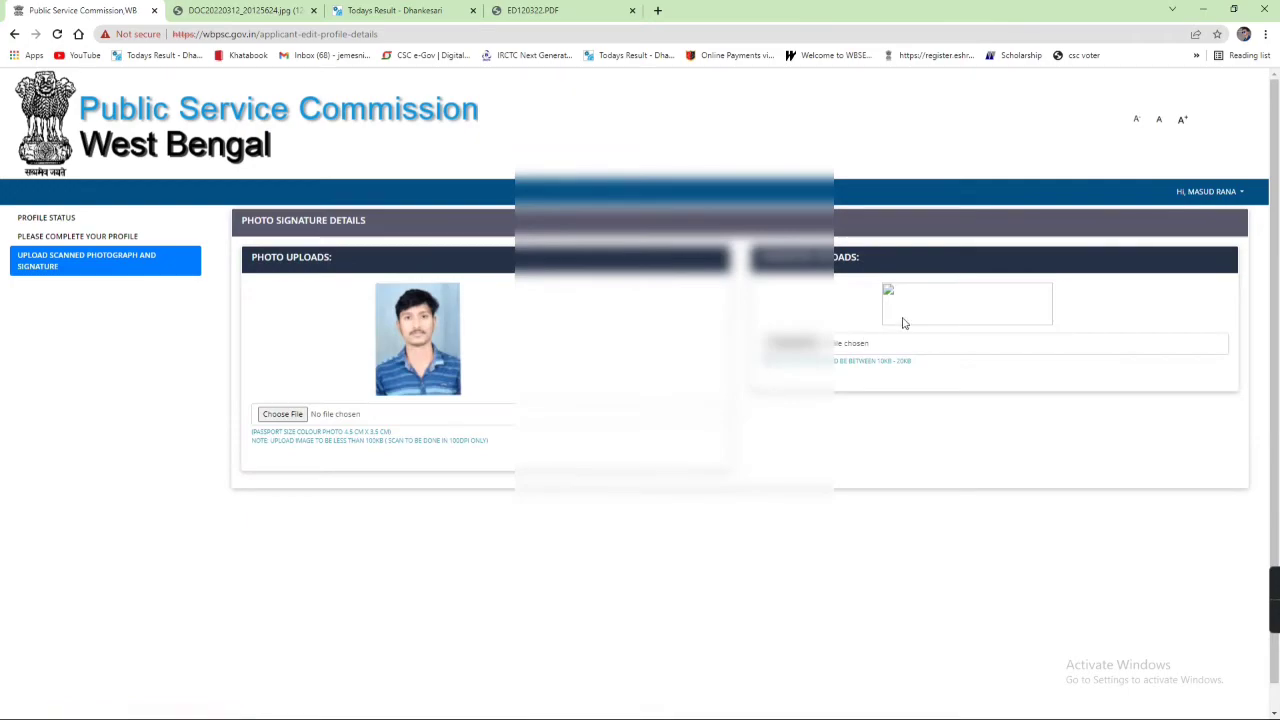
pyautogui.click(1233, 9)
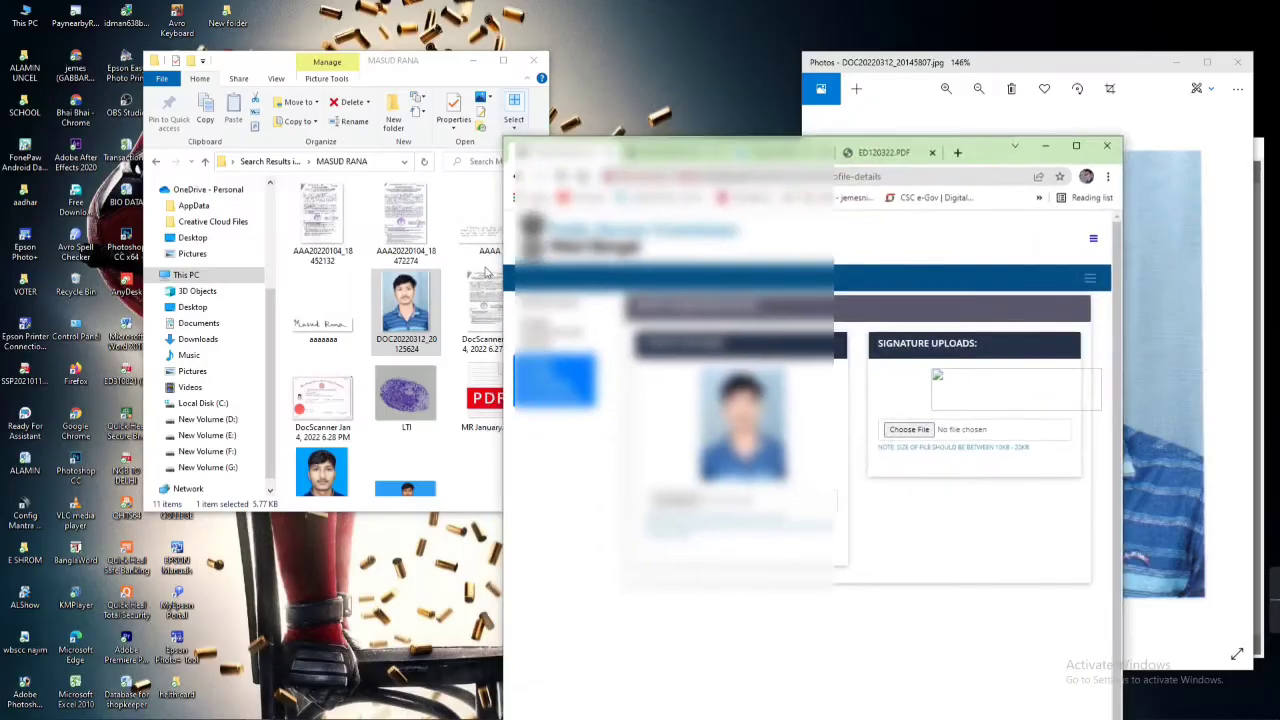
pyautogui.click(320, 312)
pyautogui.moveTo(310, 337)
pyautogui.mouseDown()
pyautogui.moveTo(857, 417)
pyautogui.moveTo(986, 420)
pyautogui.moveTo(938, 429)
pyautogui.mouseUp()
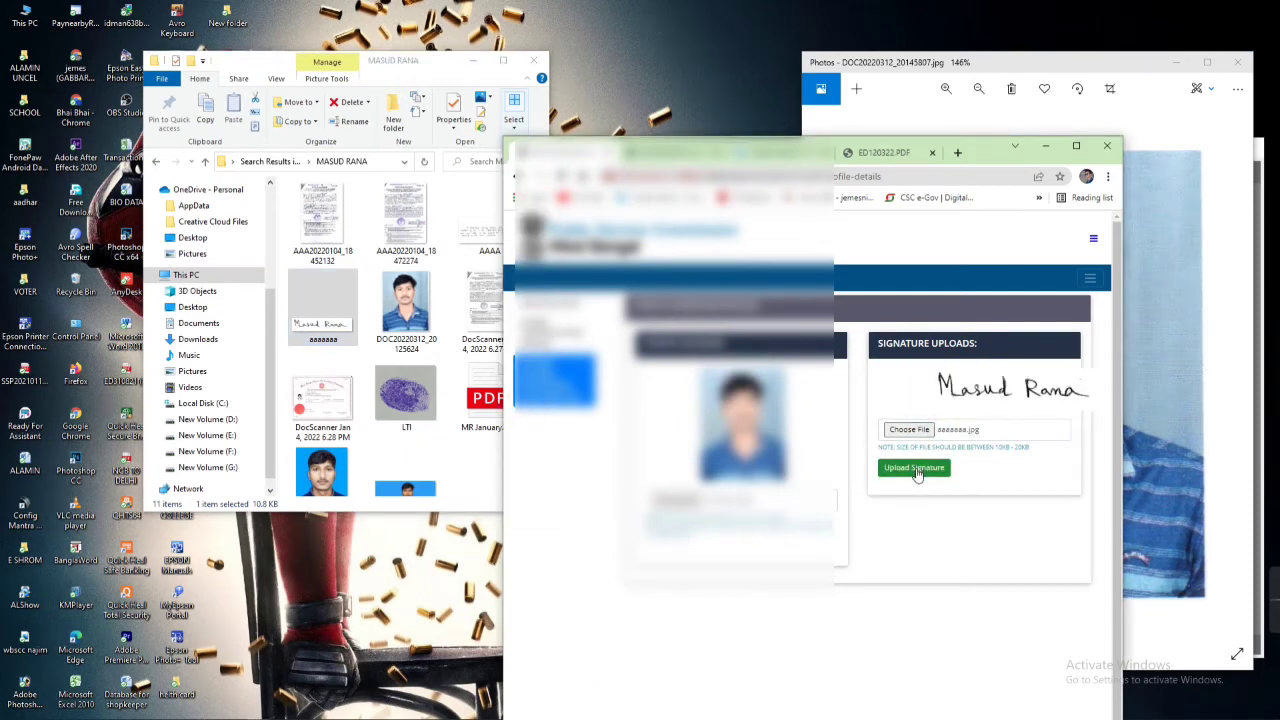
pyautogui.click(913, 467)
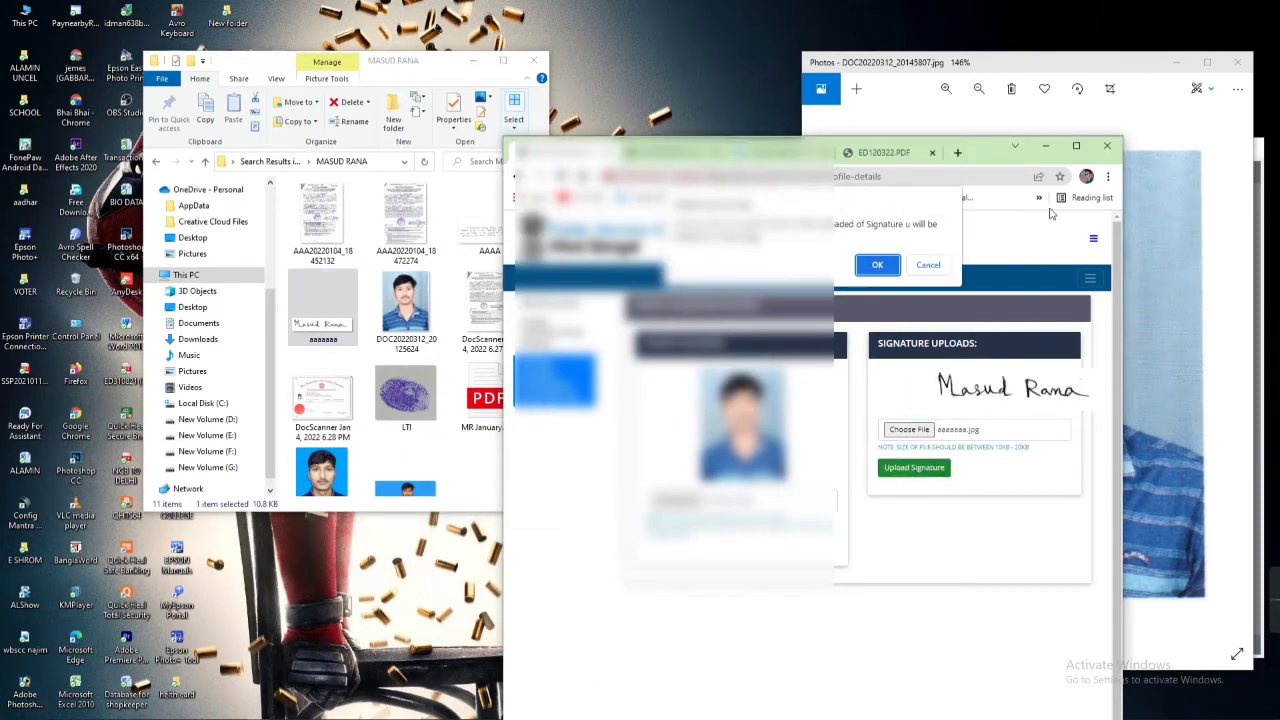
pyautogui.click(875, 266)
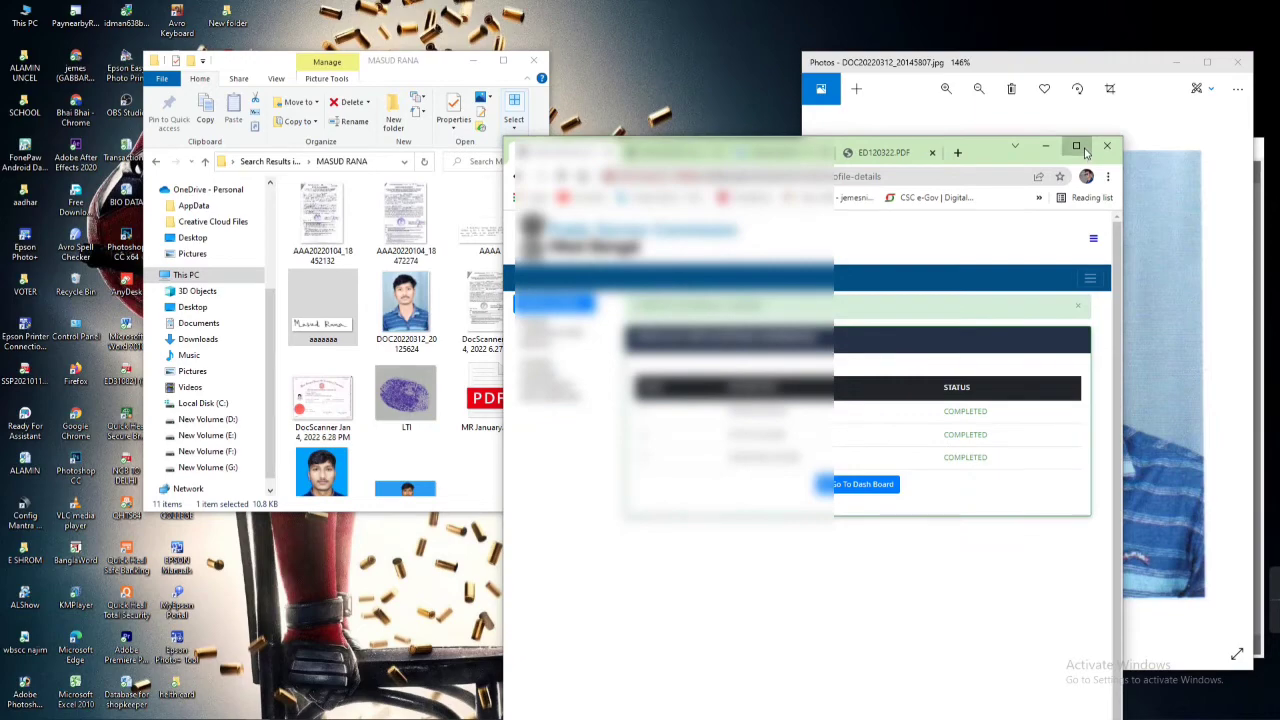
pyautogui.click(1076, 145)
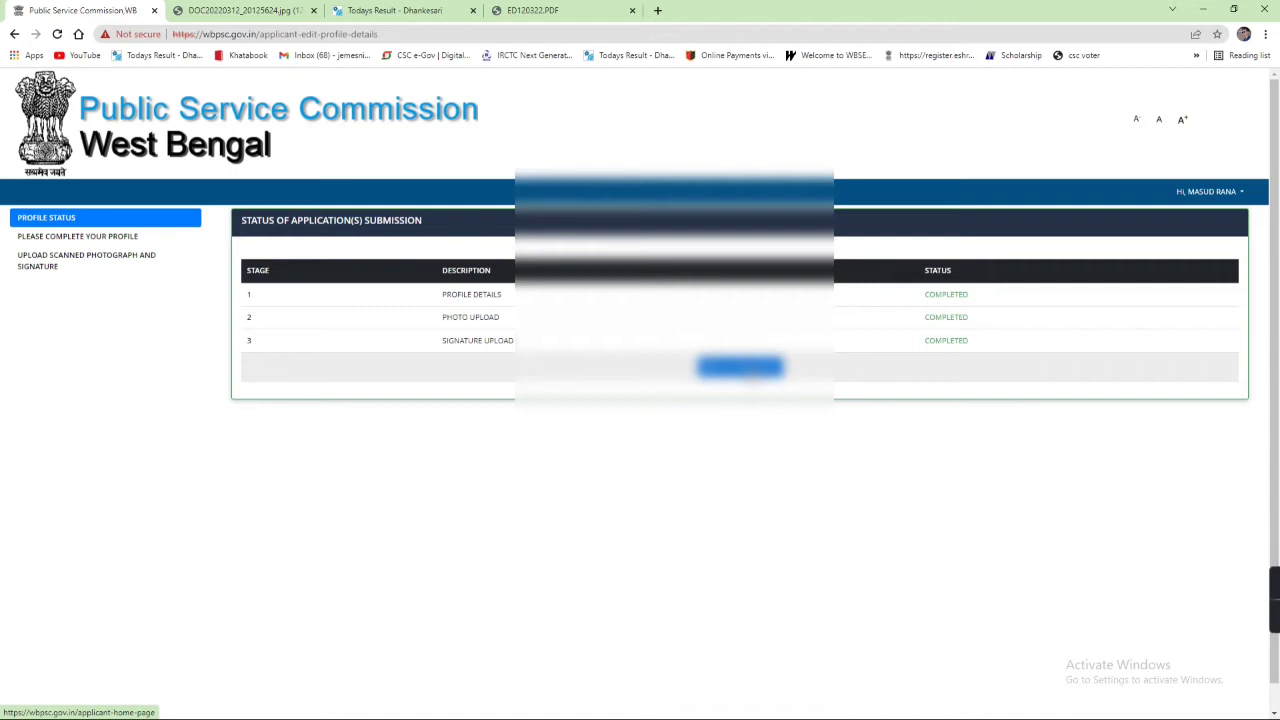
pyautogui.click(745, 368)
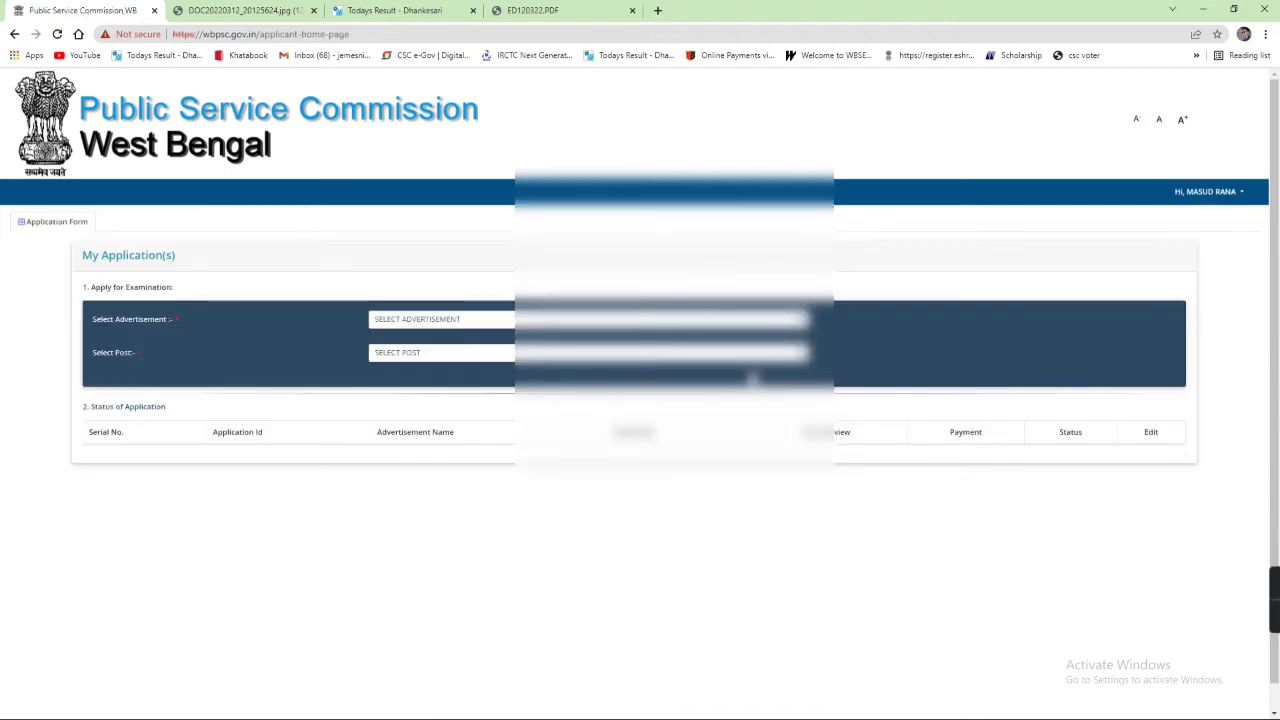
# Step: Select the West Bengal Civil Service (Executive) advertisement and post, then proceed to eligibility
pyautogui.click(530, 320)
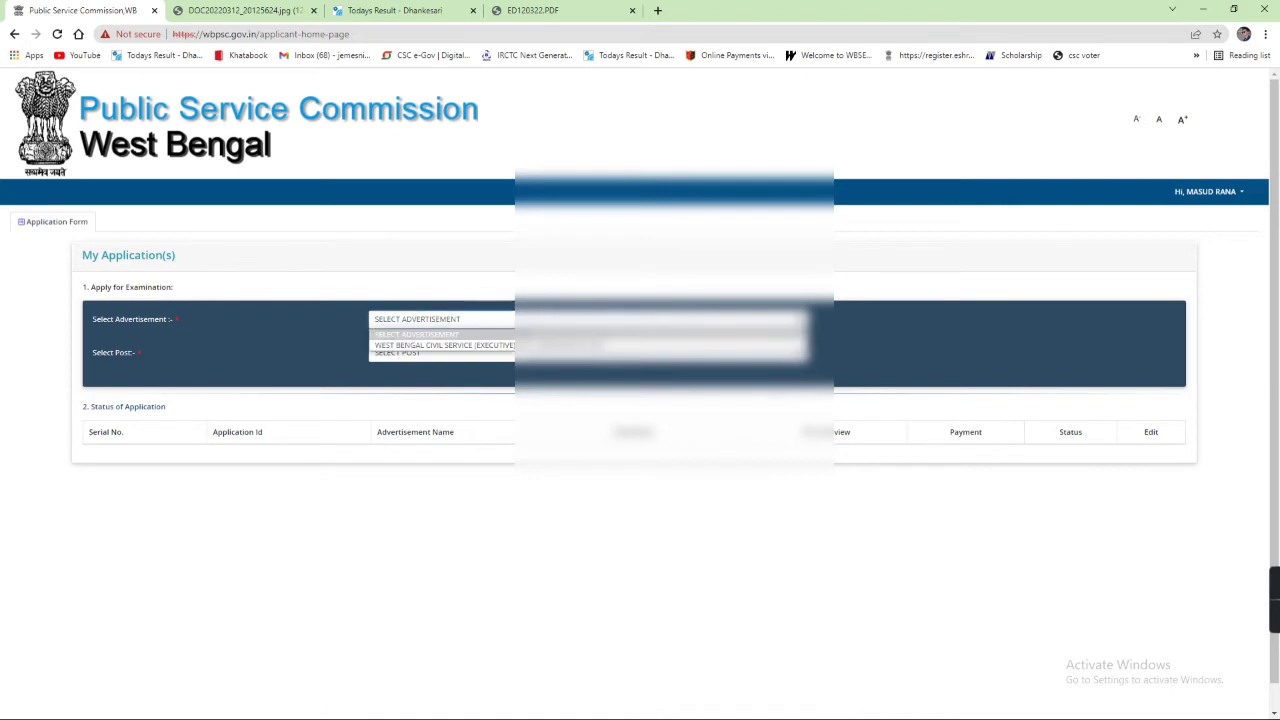
pyautogui.click(560, 345)
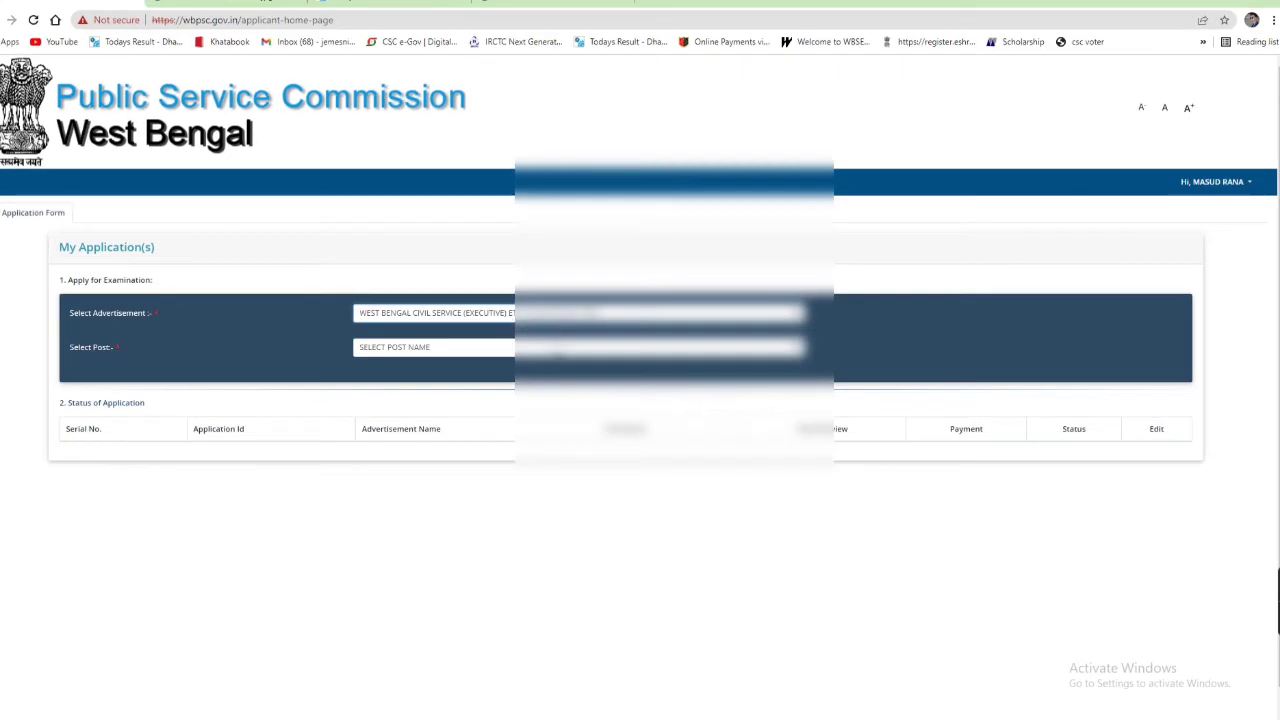
pyautogui.click(560, 347)
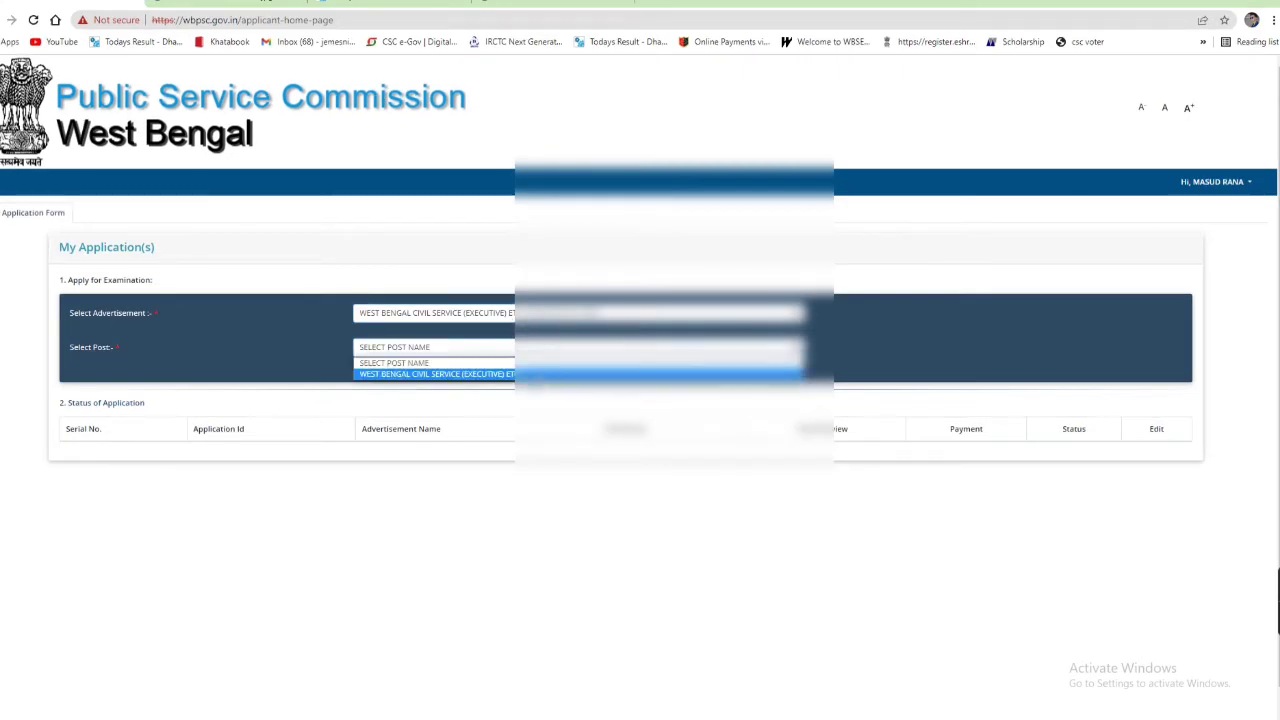
pyautogui.click(540, 374)
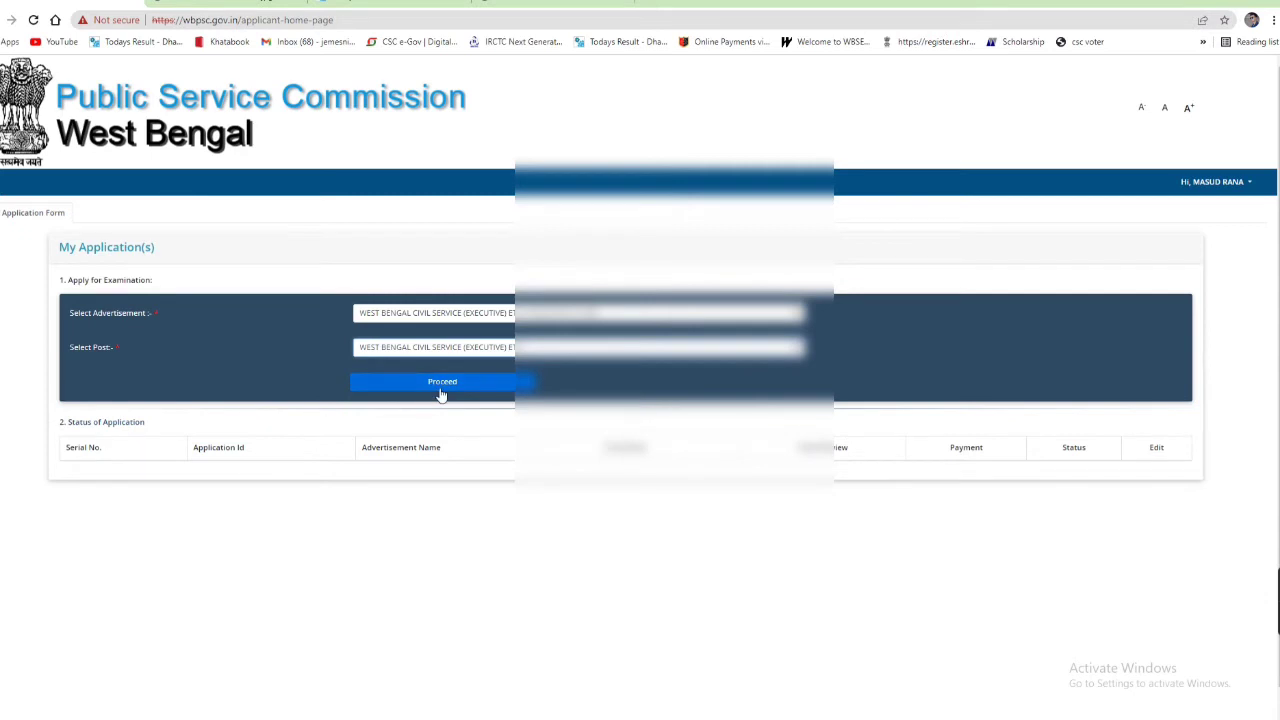
pyautogui.click(441, 386)
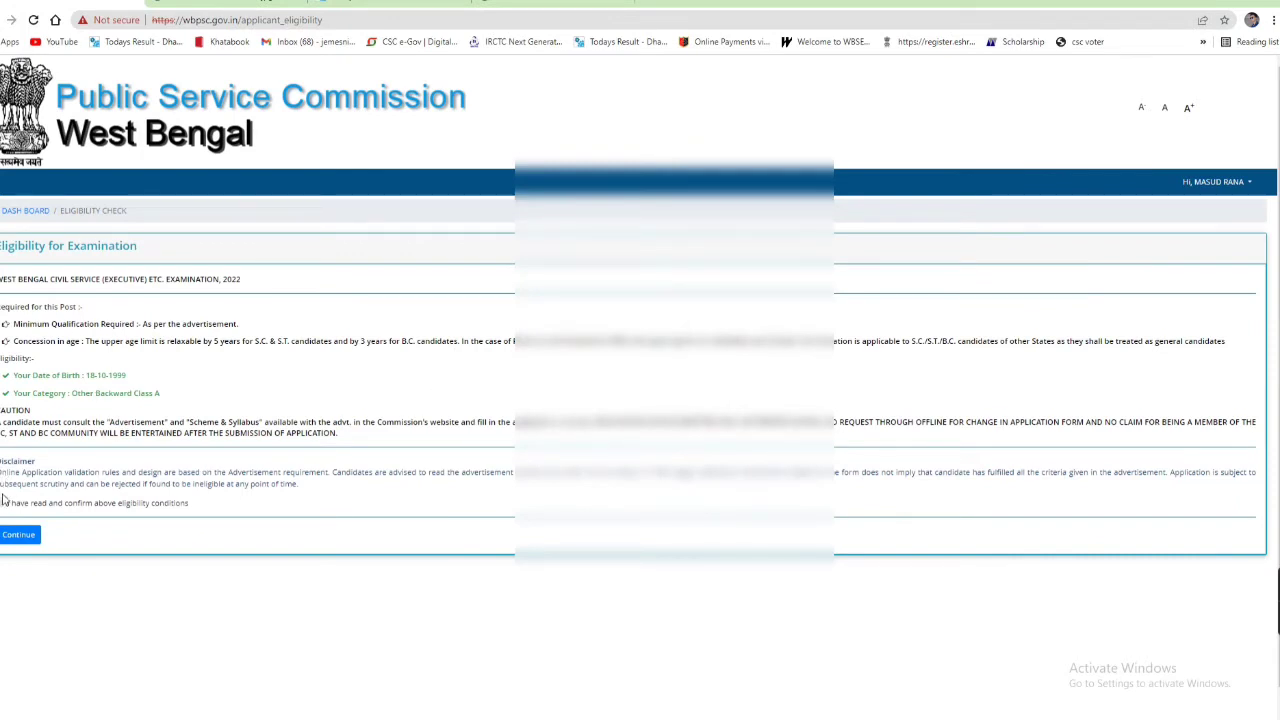
# Step: Confirm the eligibility conditions and continue to the Candidate Qualification Details page
pyautogui.click(4, 503)
pyautogui.scroll(-1, 225, 425)
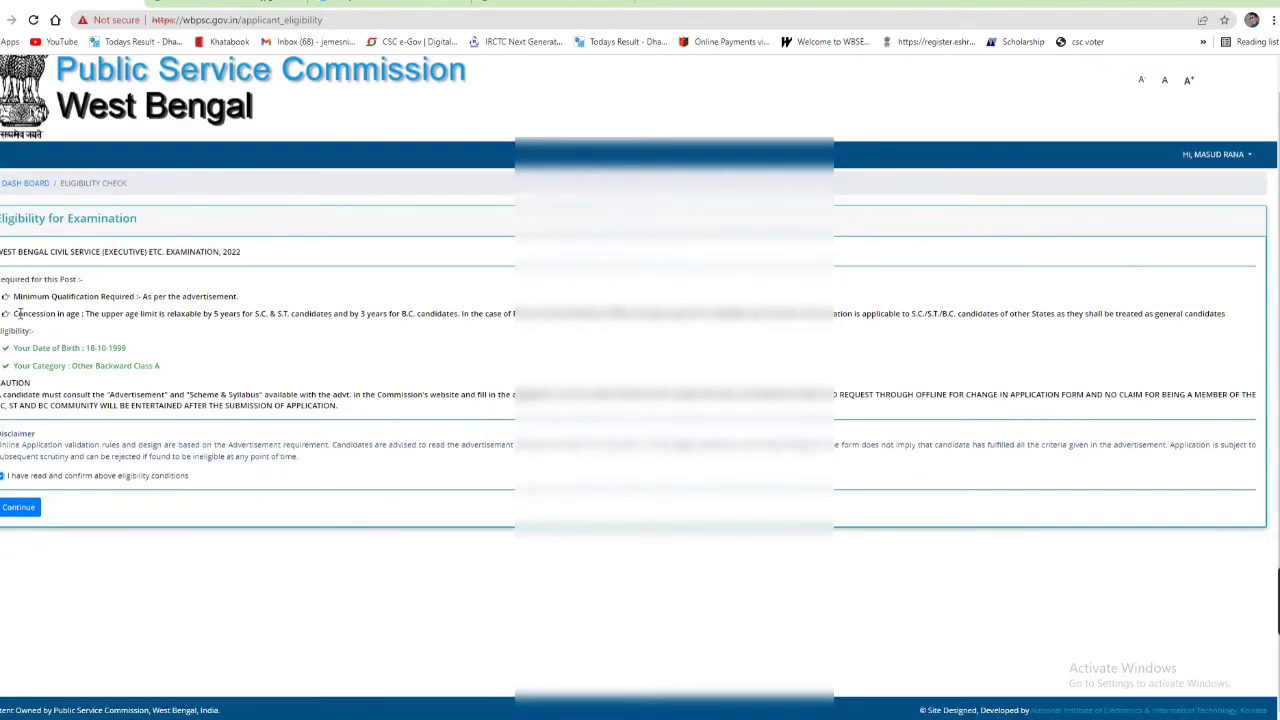
pyautogui.scroll(1, 170, 309)
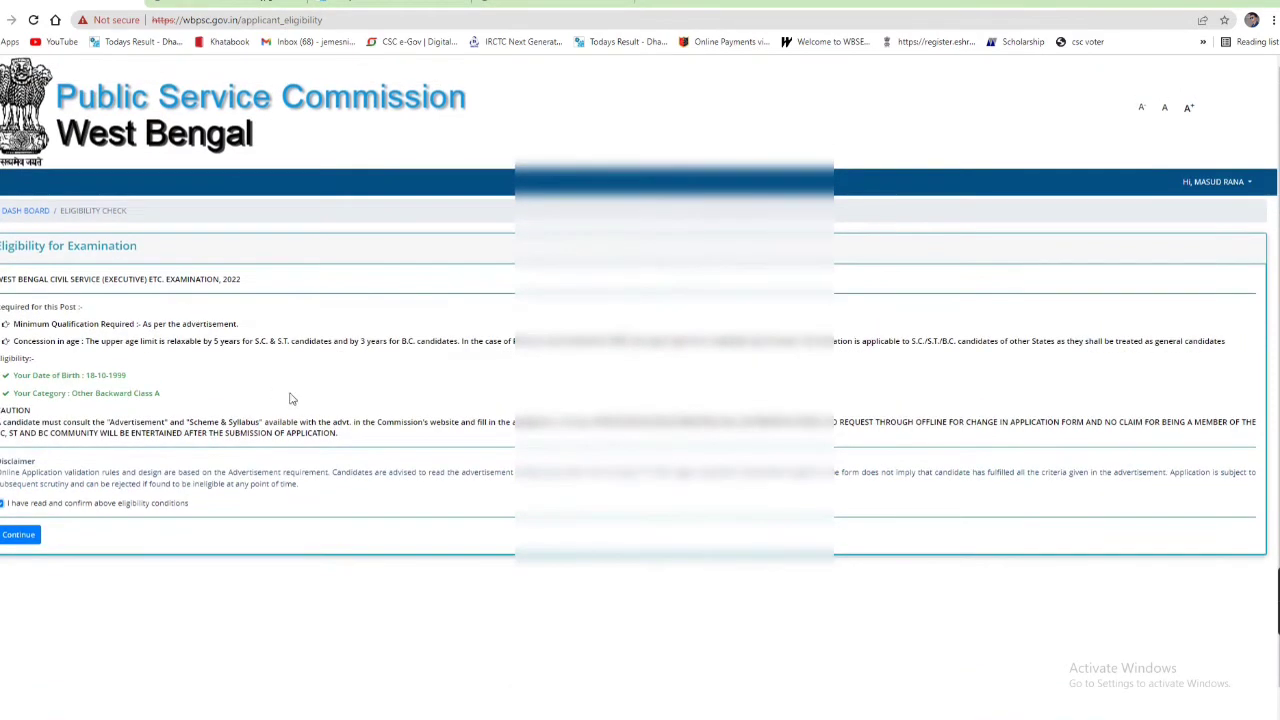
pyautogui.scroll(-1, 275, 405)
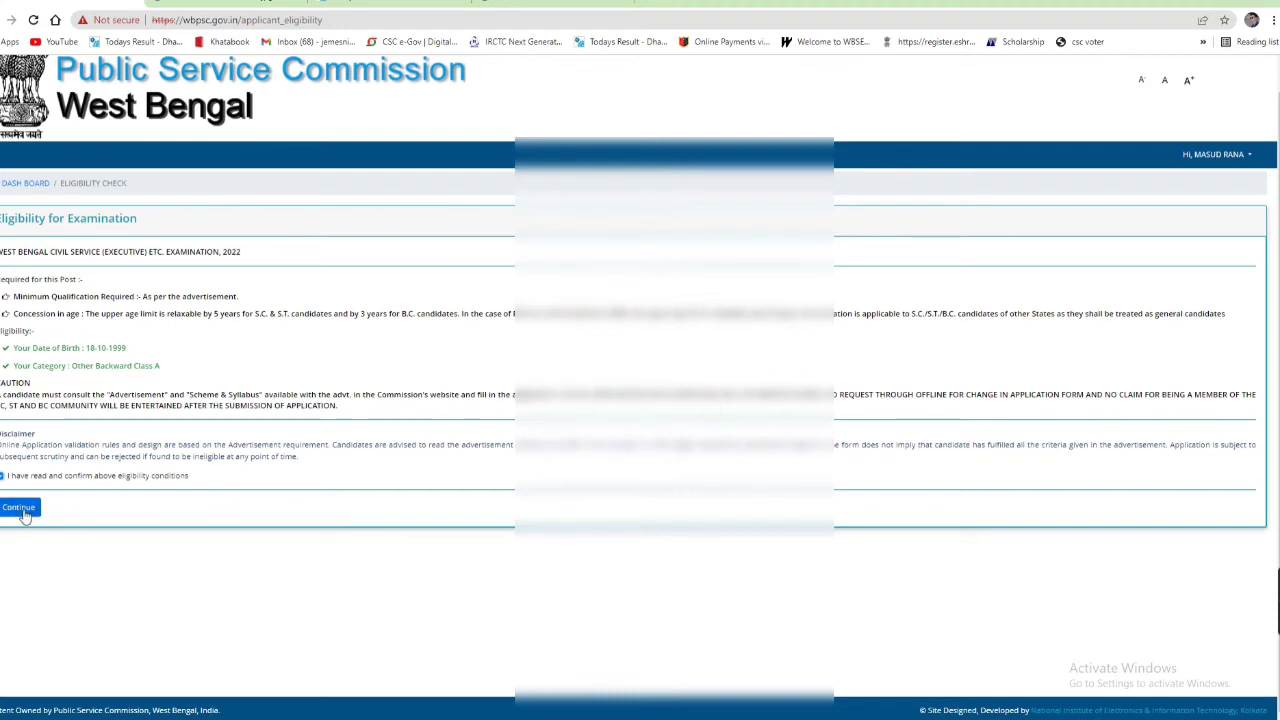
pyautogui.moveTo(171, 369); pyautogui.dragTo(15, 346)
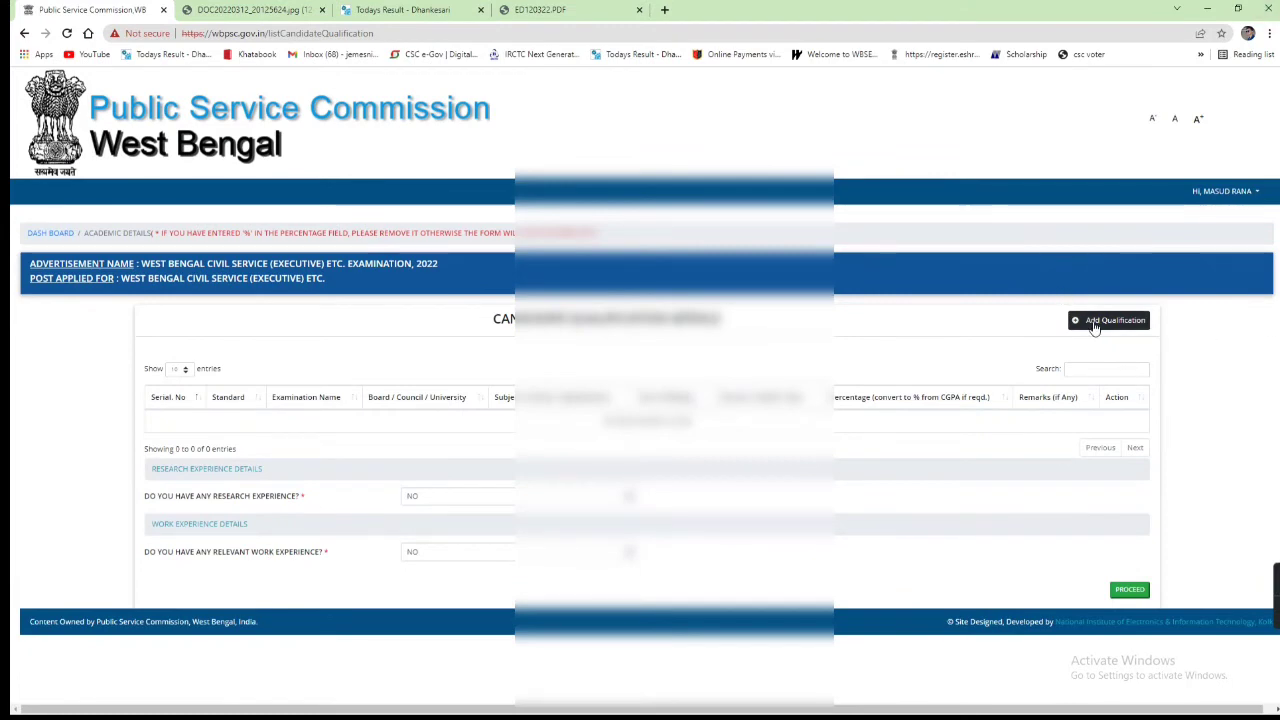
# Step: Start a new 10th-standard Madhyamik qualification, choosing its examination, board and subject
pyautogui.click(1117, 330)
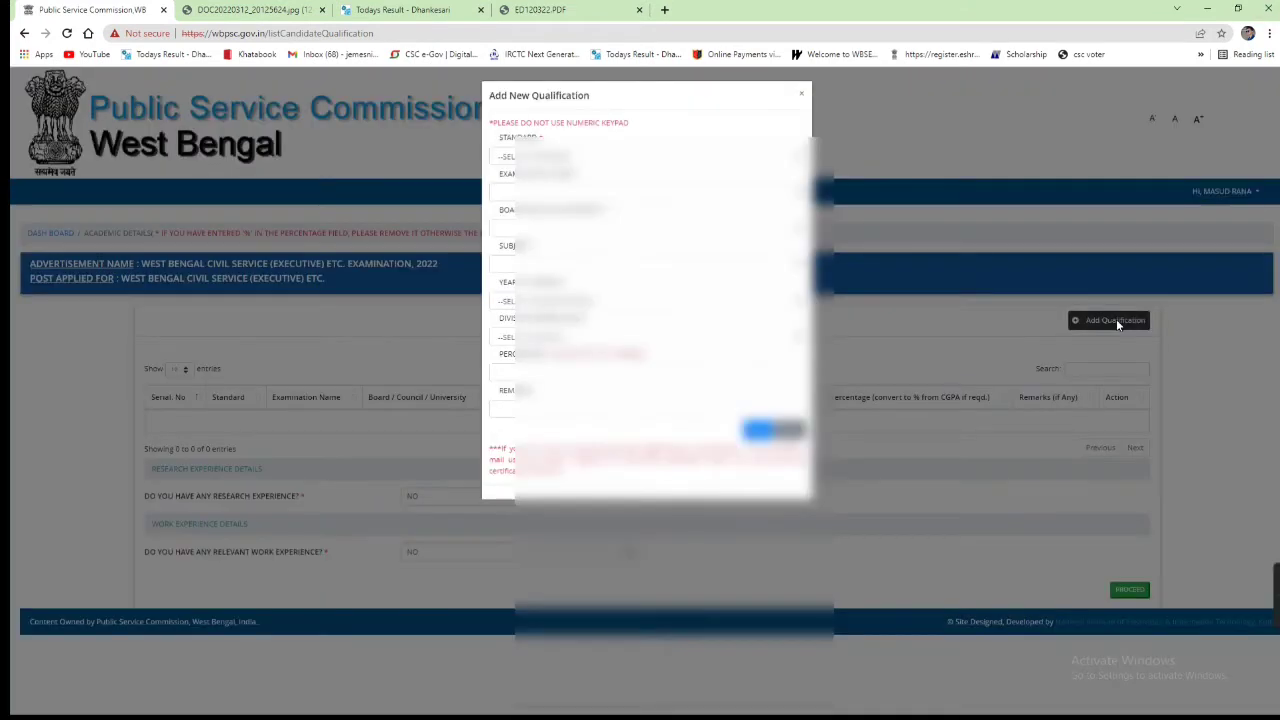
pyautogui.click(555, 156)
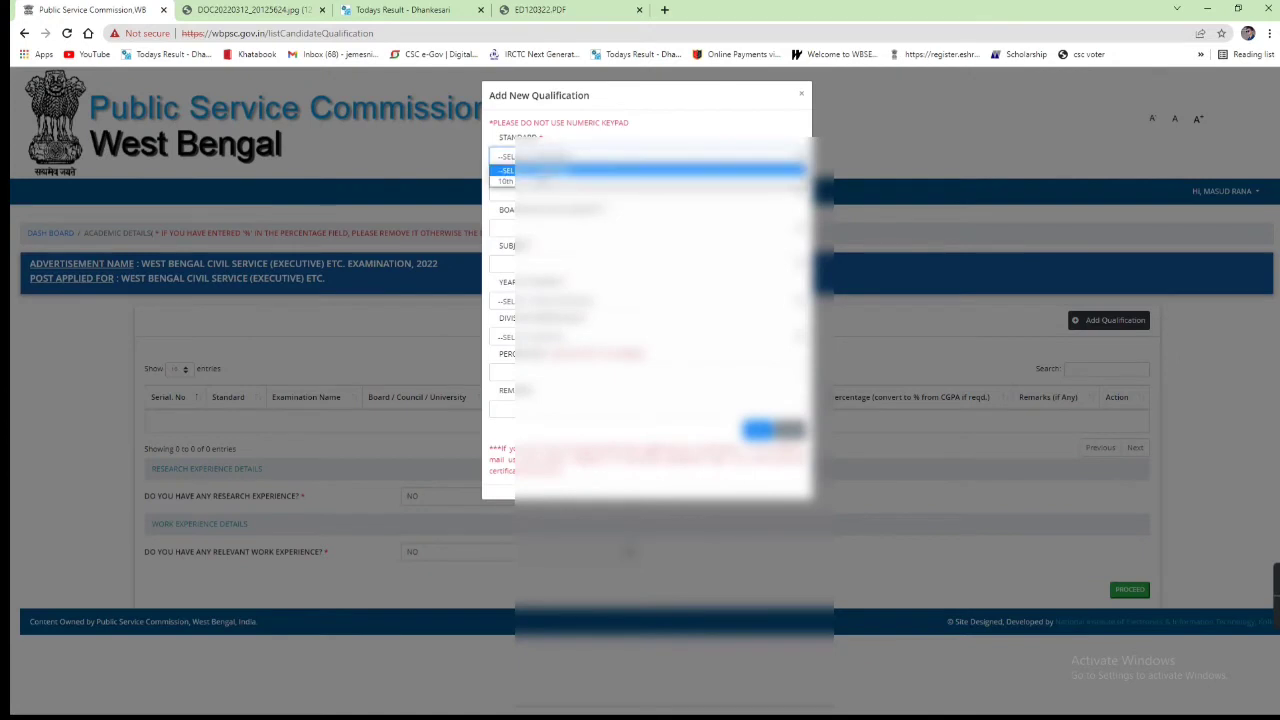
pyautogui.click(607, 185)
pyautogui.click(607, 190)
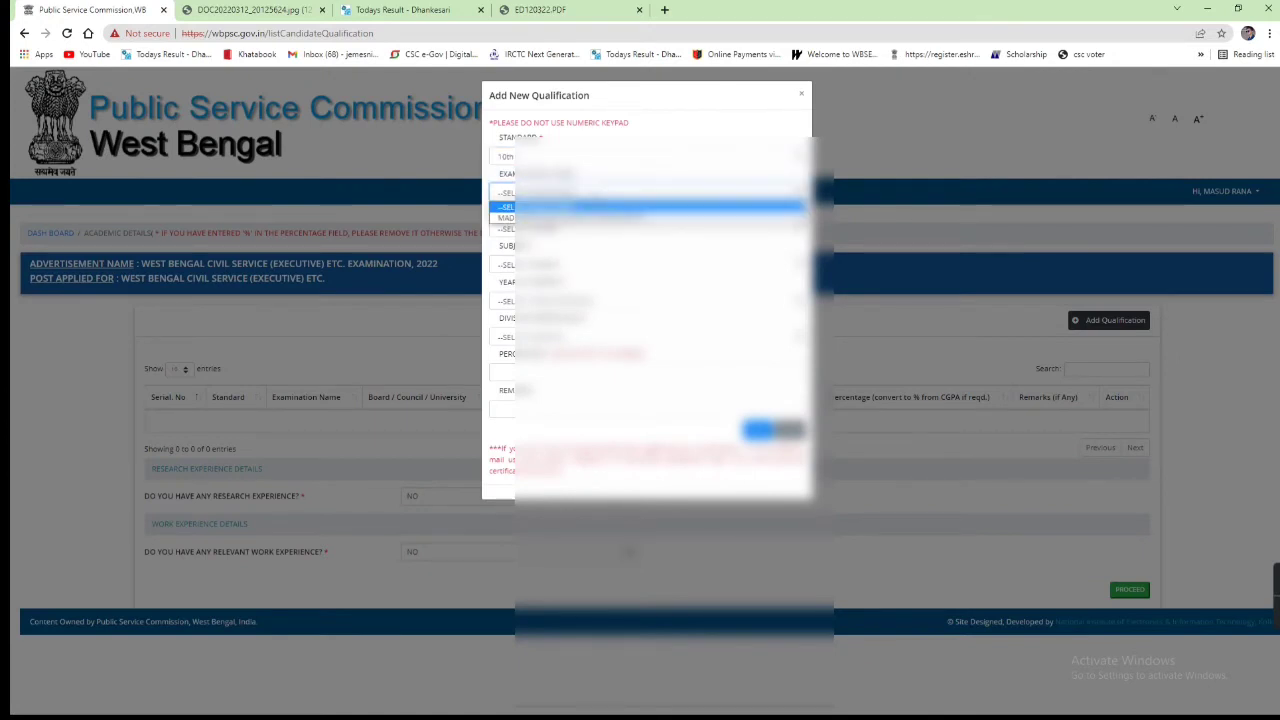
pyautogui.click(588, 214)
pyautogui.click(598, 232)
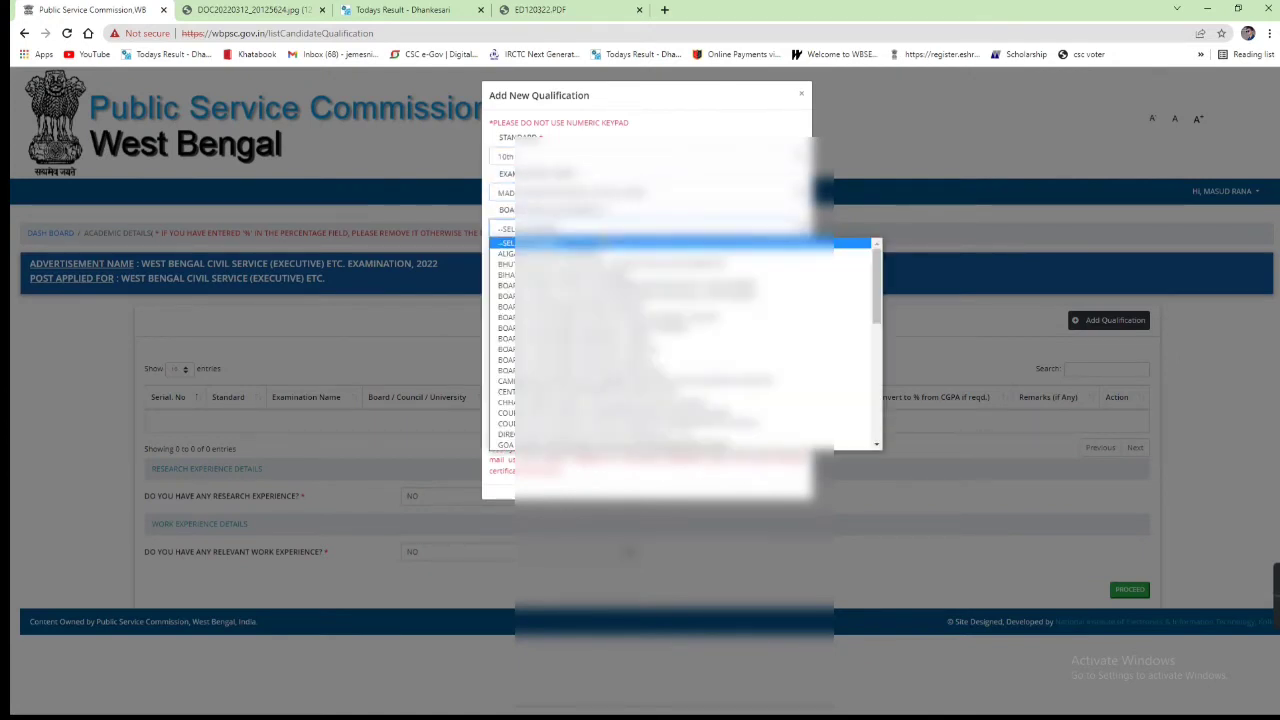
pyautogui.scroll(-10, 601, 357)
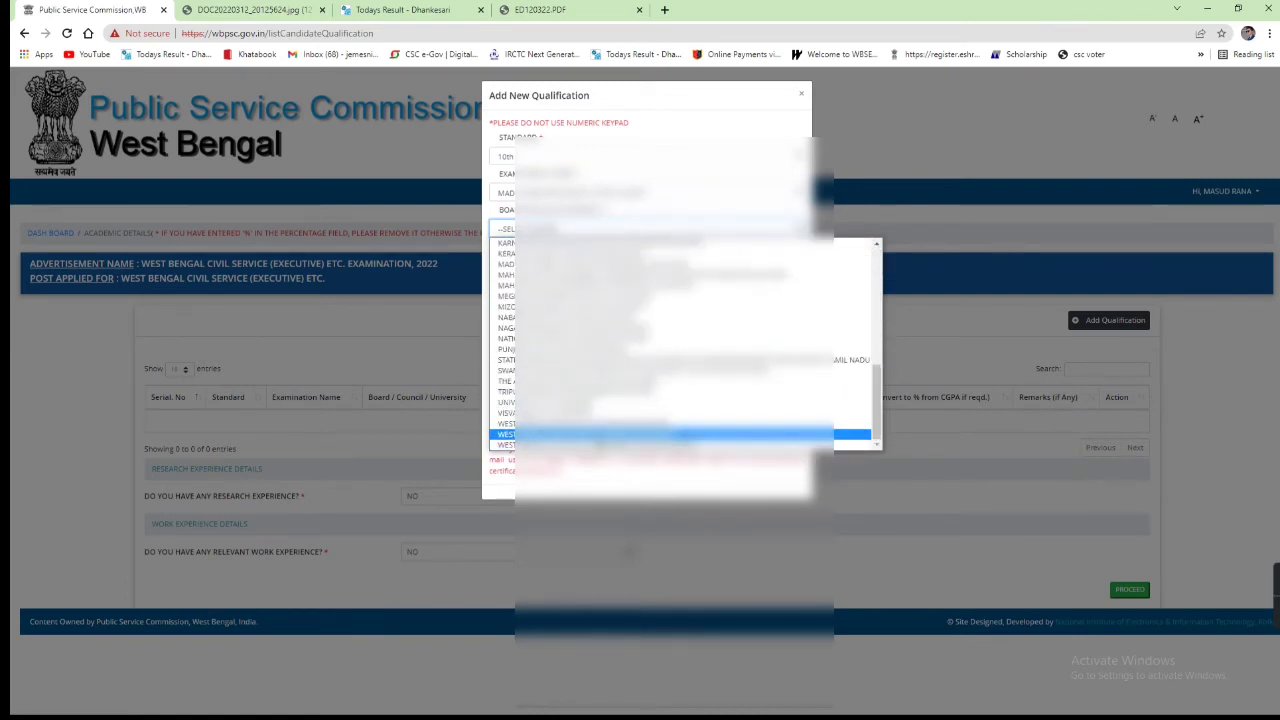
pyautogui.click(600, 436)
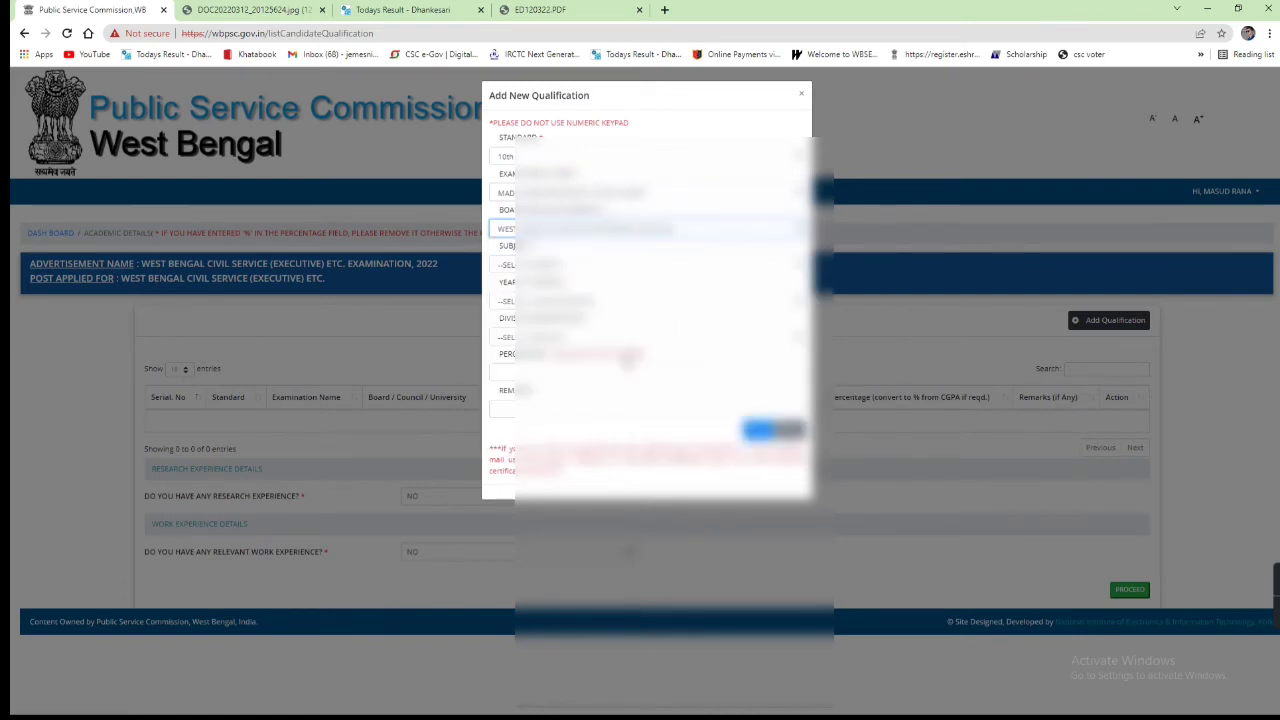
pyautogui.click(628, 265)
pyautogui.click(600, 290)
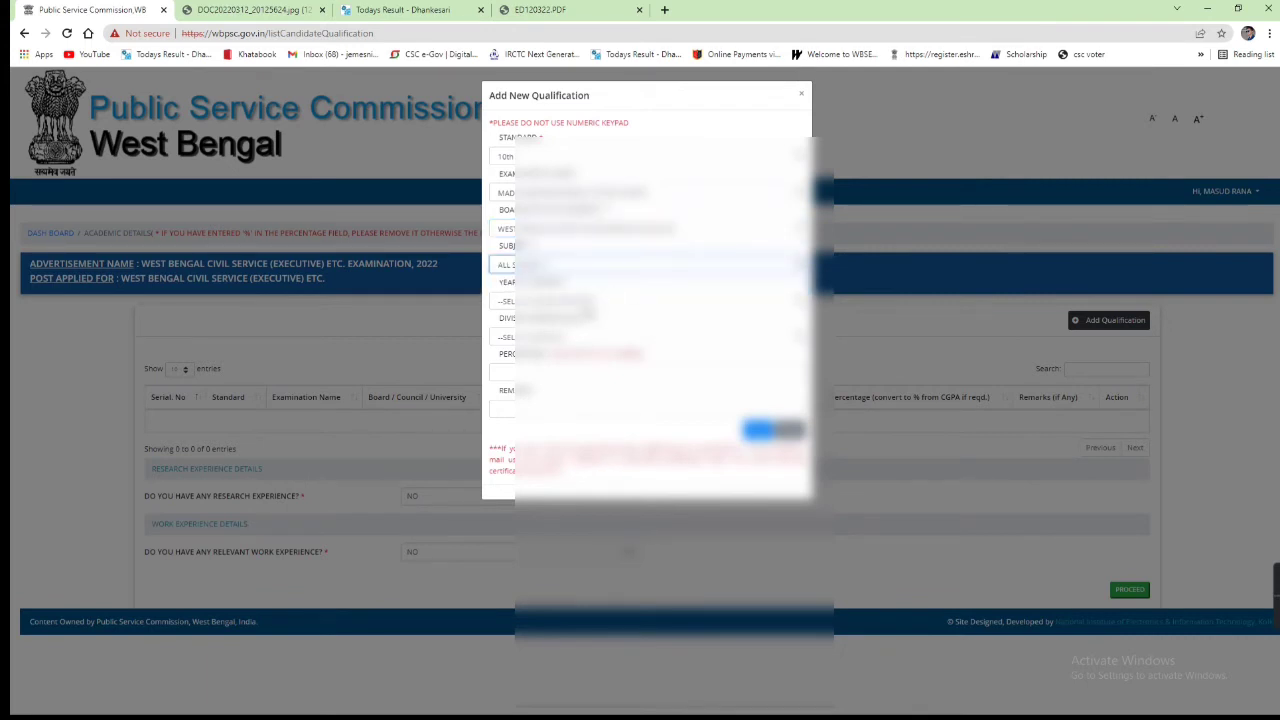
pyautogui.click(585, 302)
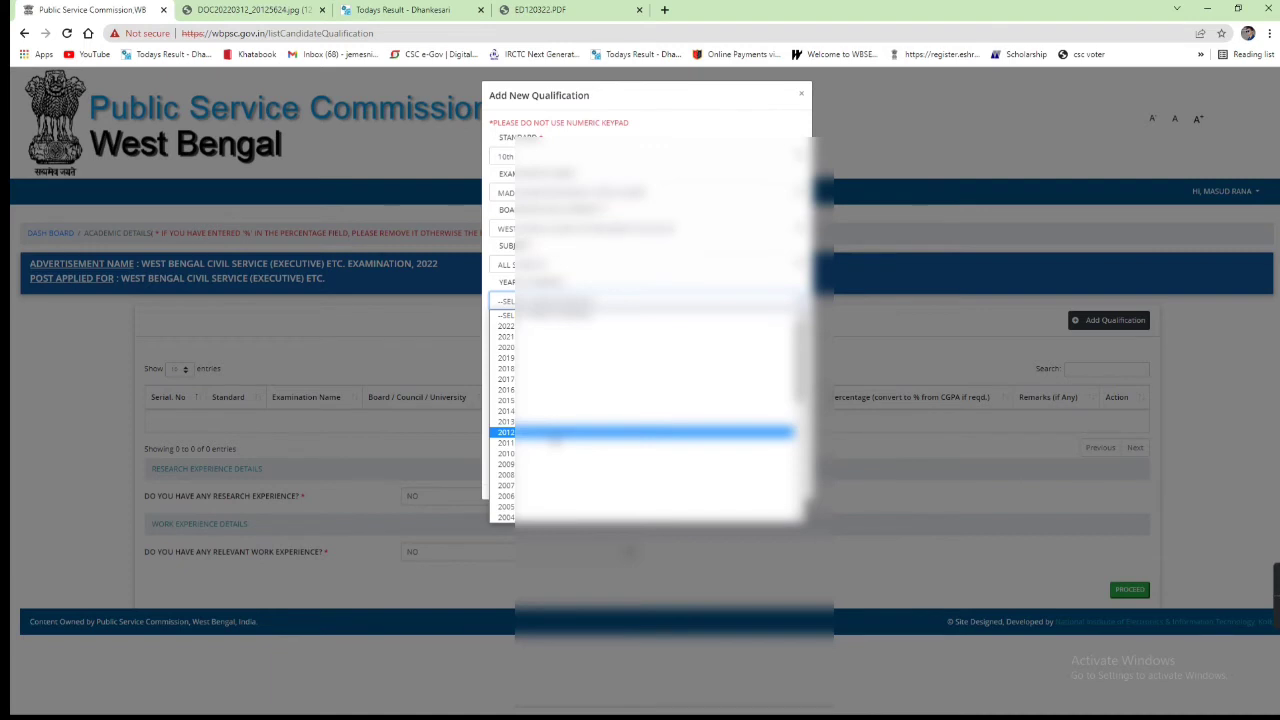
# Step: Set passing year 2016 and save the Madhyamik entry with grade A, 71.14, VERY GOOD
pyautogui.click(610, 158)
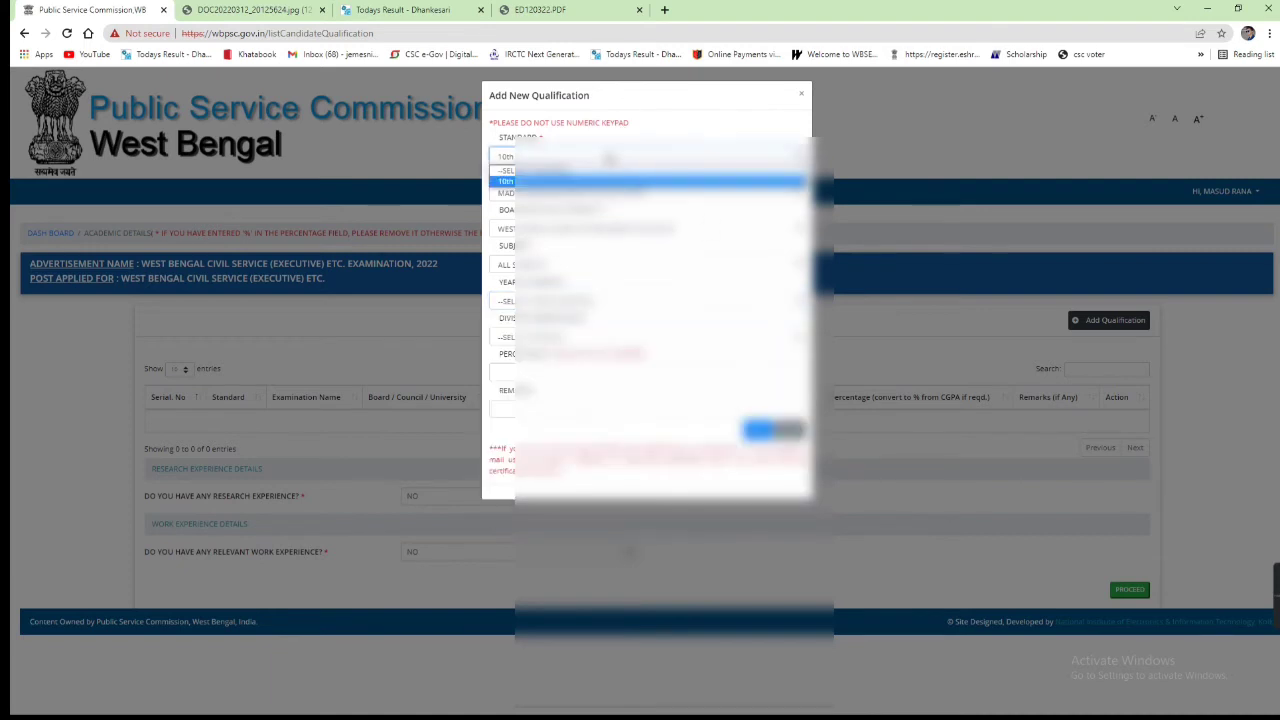
pyautogui.click(585, 181)
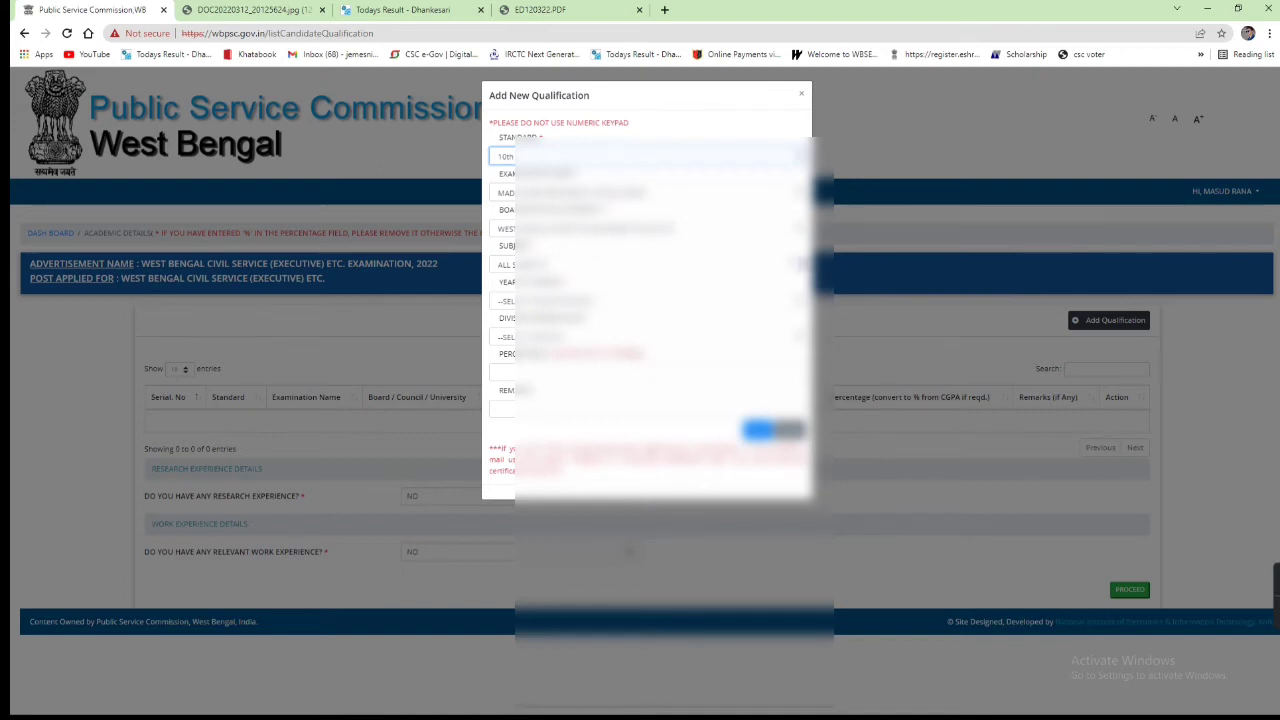
pyautogui.click(592, 300)
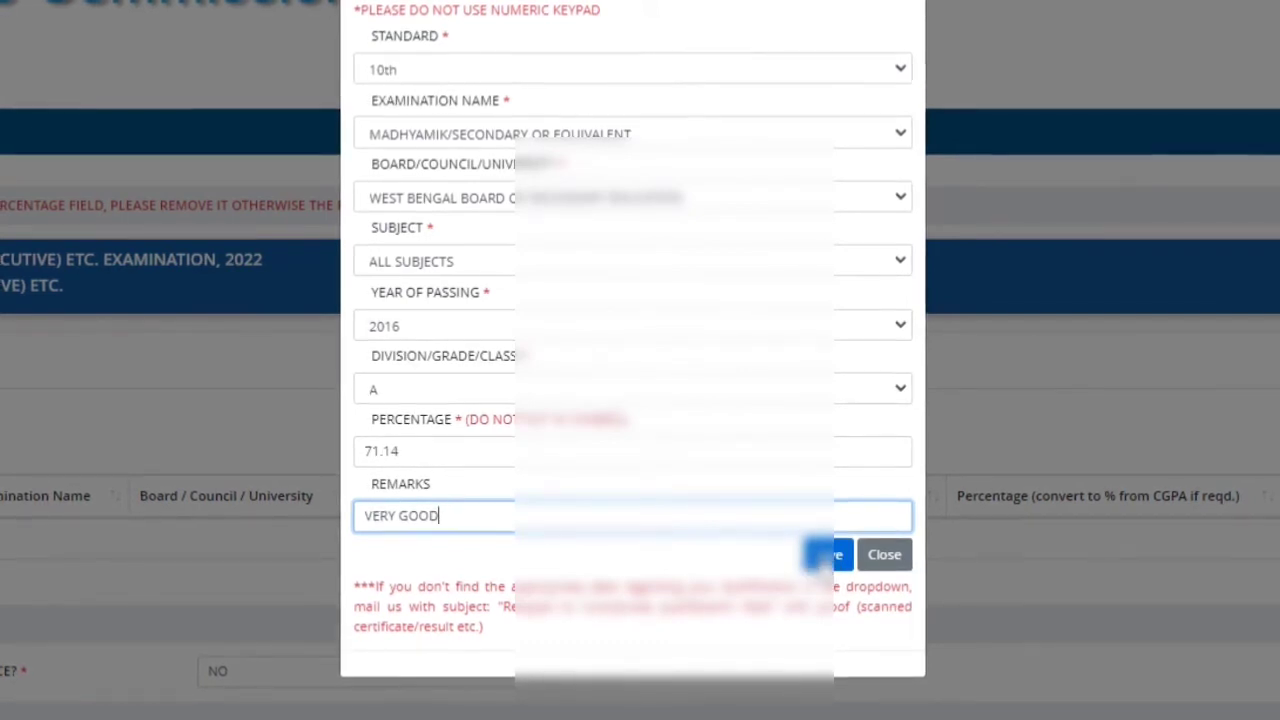
pyautogui.click(842, 554)
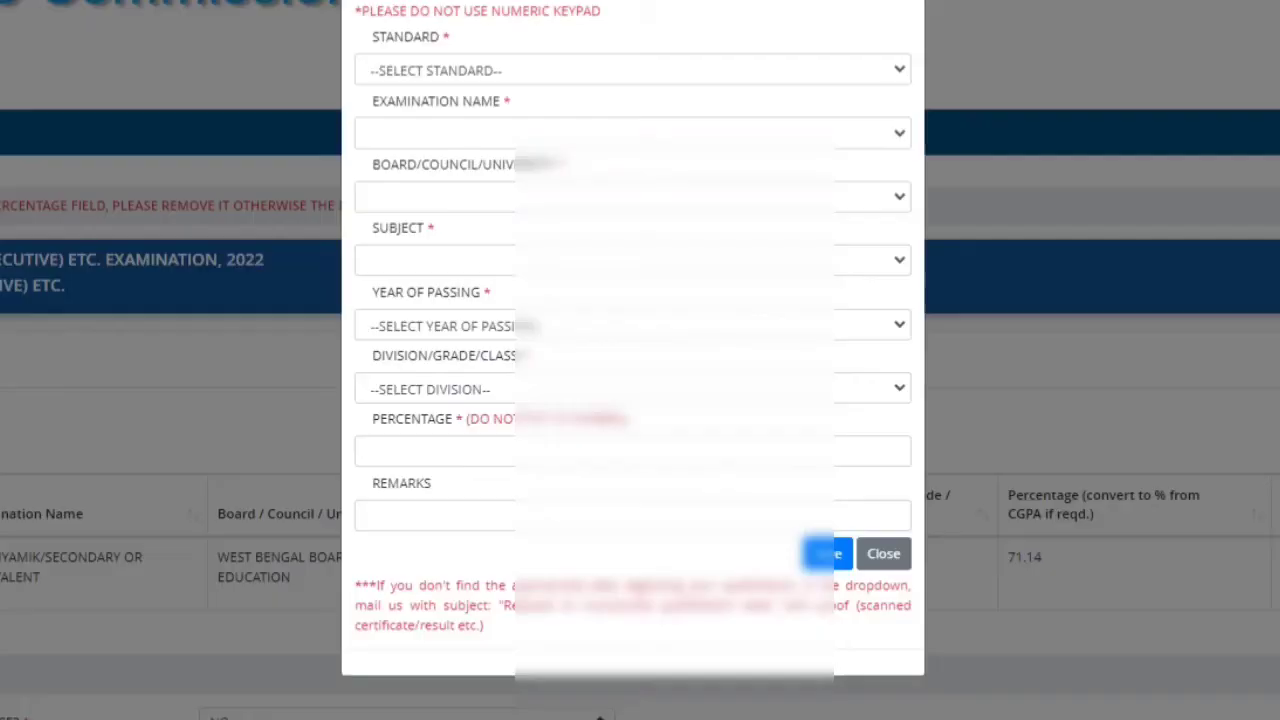
# Step: Begin a new qualification entry with 12th as the standard
pyautogui.click(432, 72)
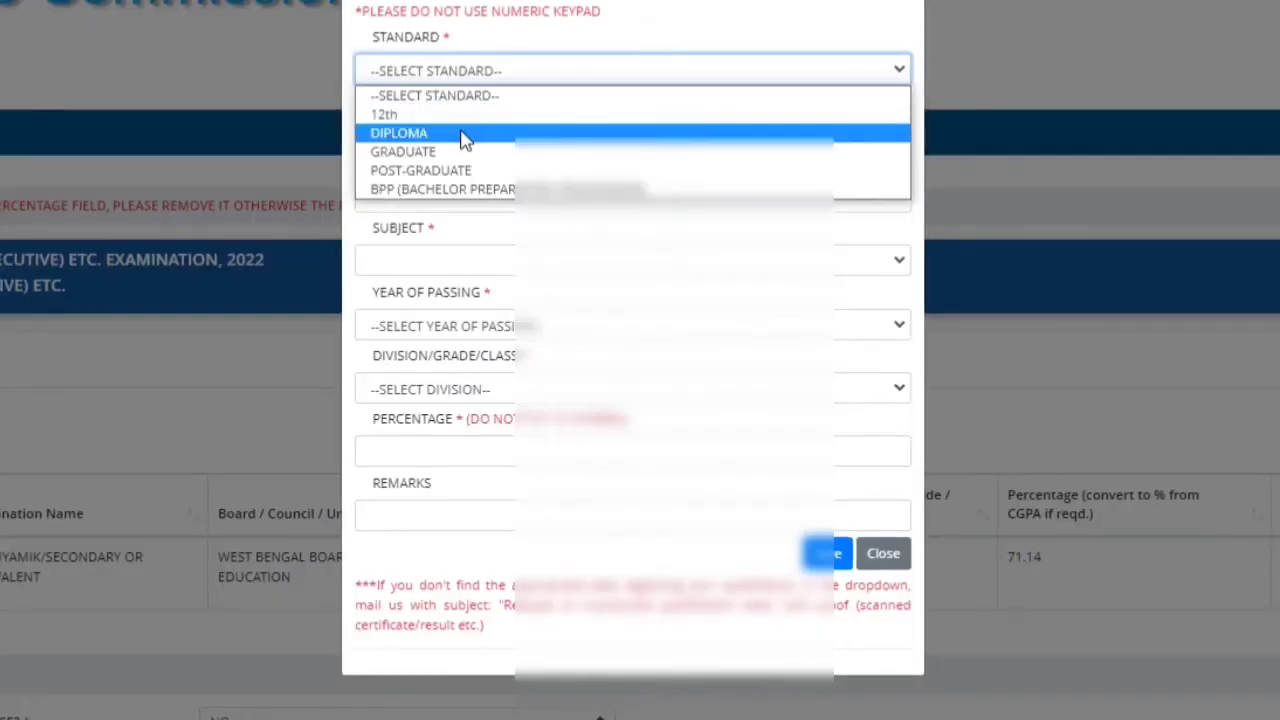
pyautogui.click(425, 114)
pyautogui.click(430, 134)
# Step: Choose Higher Secondary, West Bengal Council board, Arts / Humanities, and passing year 2018
pyautogui.click(486, 177)
pyautogui.click(514, 200)
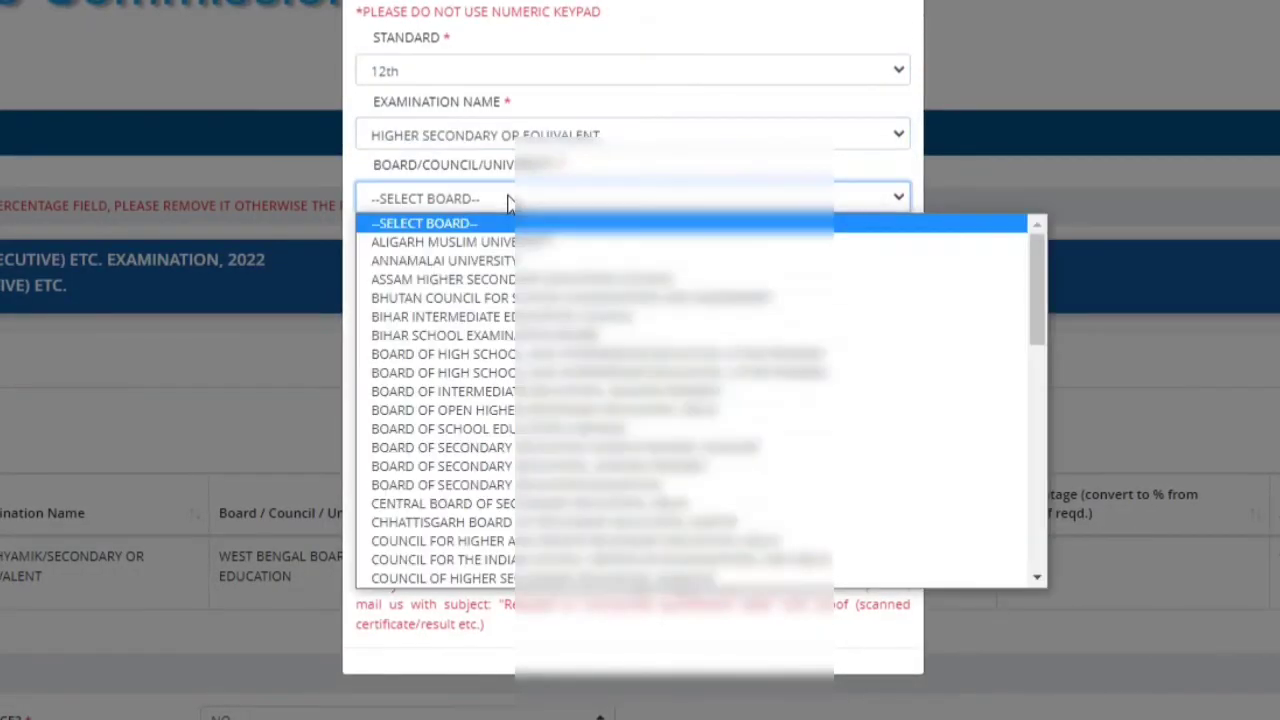
pyautogui.scroll(-10, 573, 560)
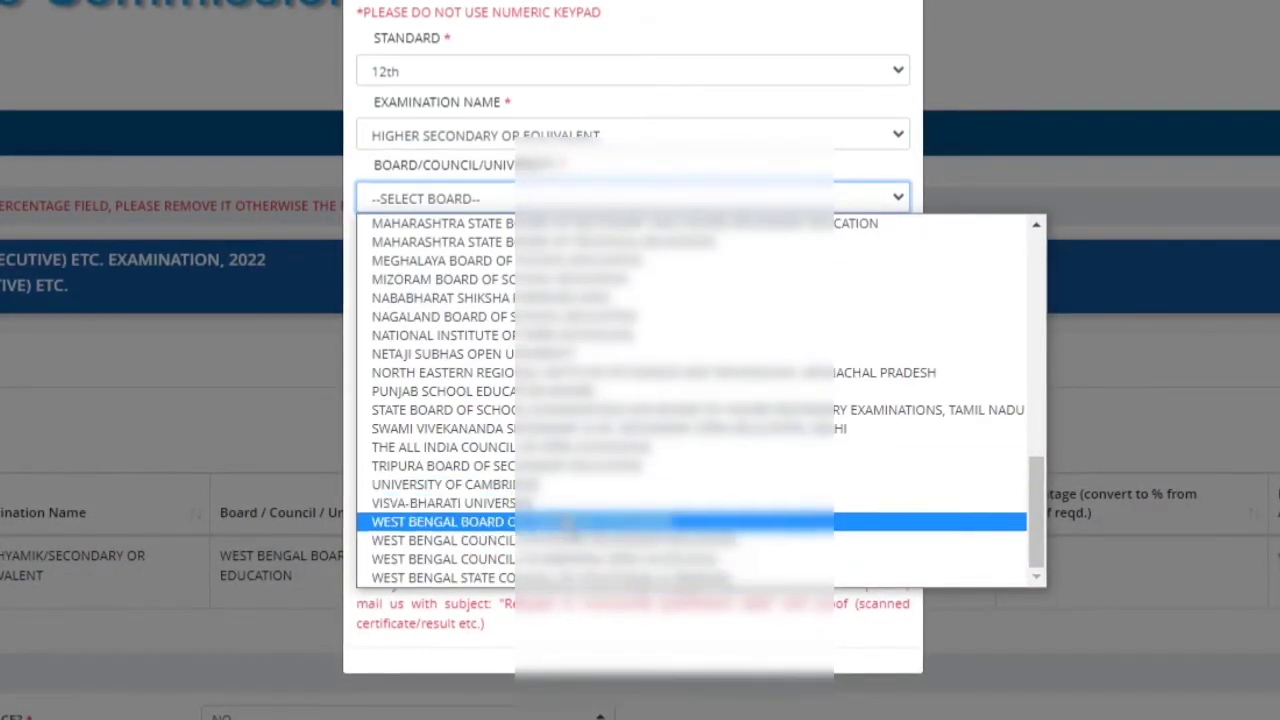
pyautogui.click(560, 540)
pyautogui.click(500, 261)
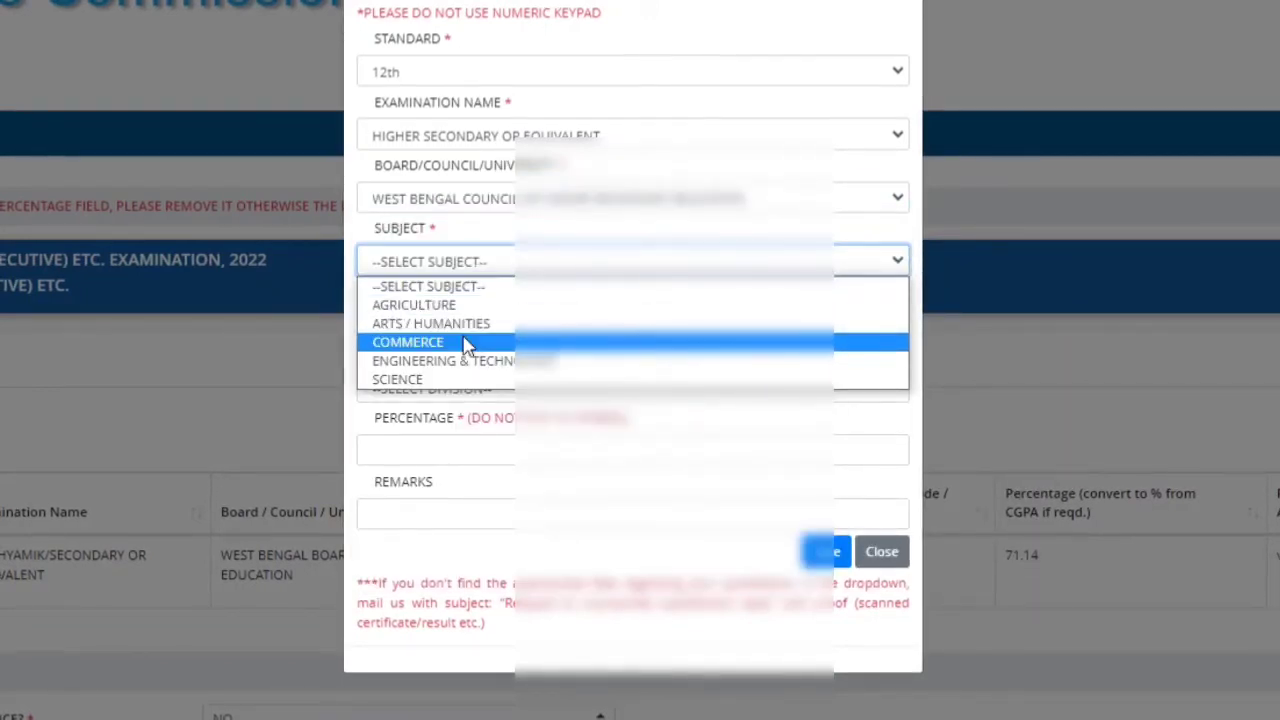
pyautogui.click(478, 323)
pyautogui.click(480, 325)
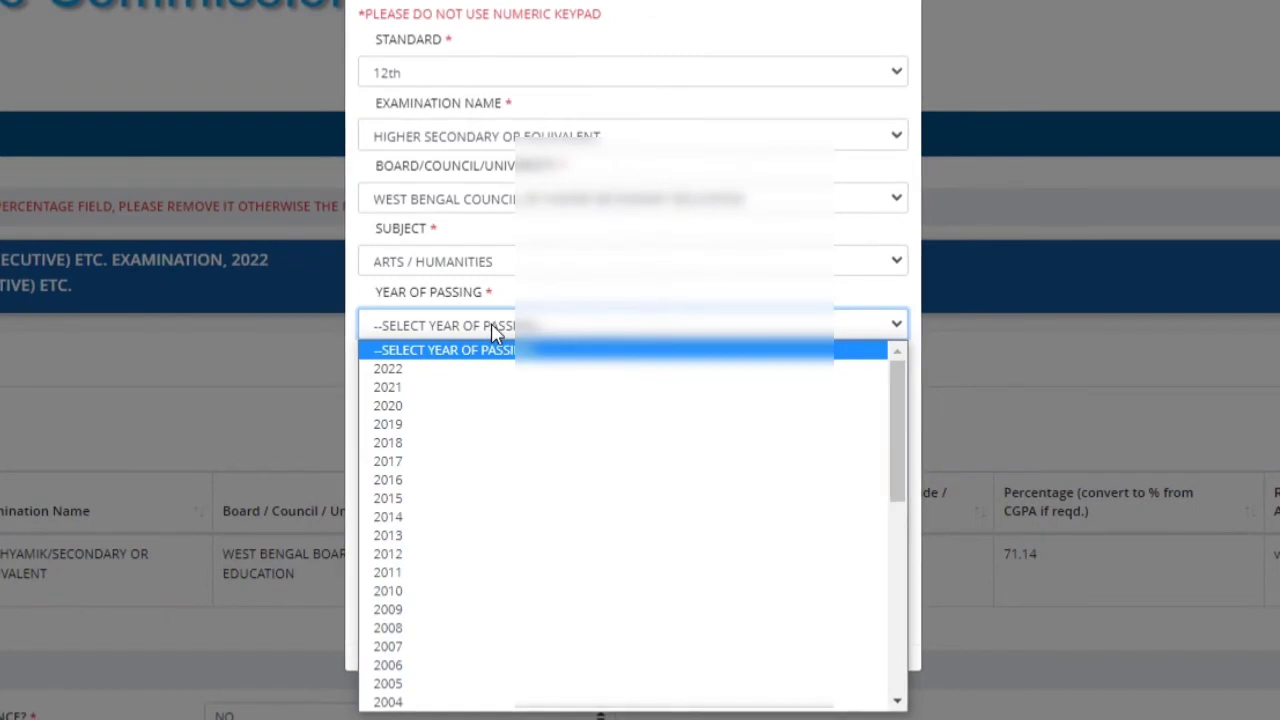
pyautogui.click(480, 442)
# Step: Set grade A+, percentage 87, remark EXCELLENT, and save the Higher Secondary entry
pyautogui.click(506, 390)
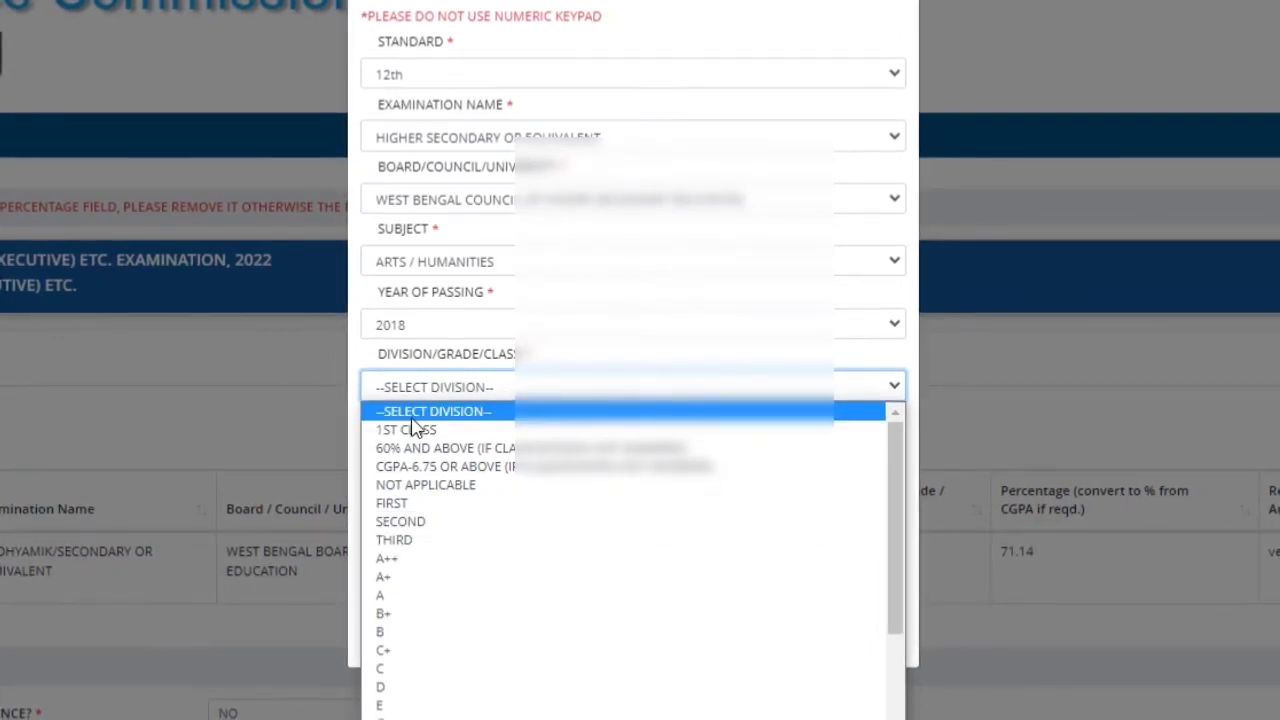
pyautogui.click(405, 577)
pyautogui.click(491, 446)
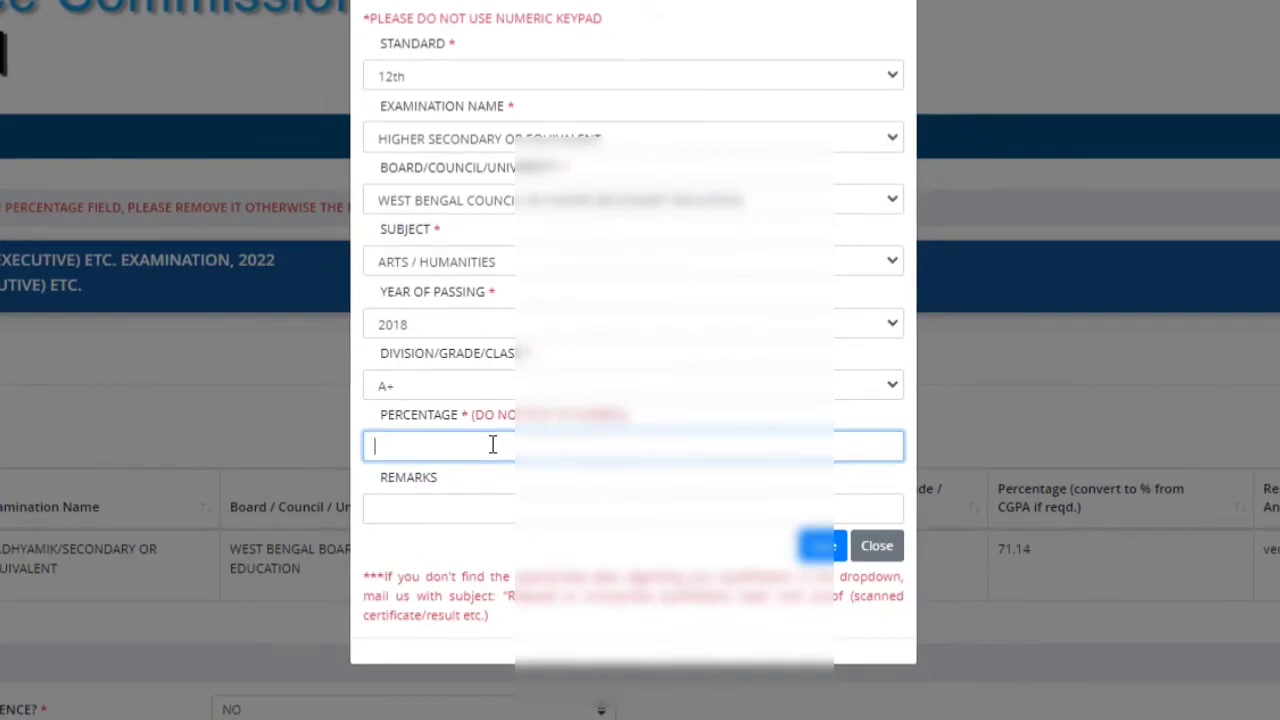
pyautogui.write('87')
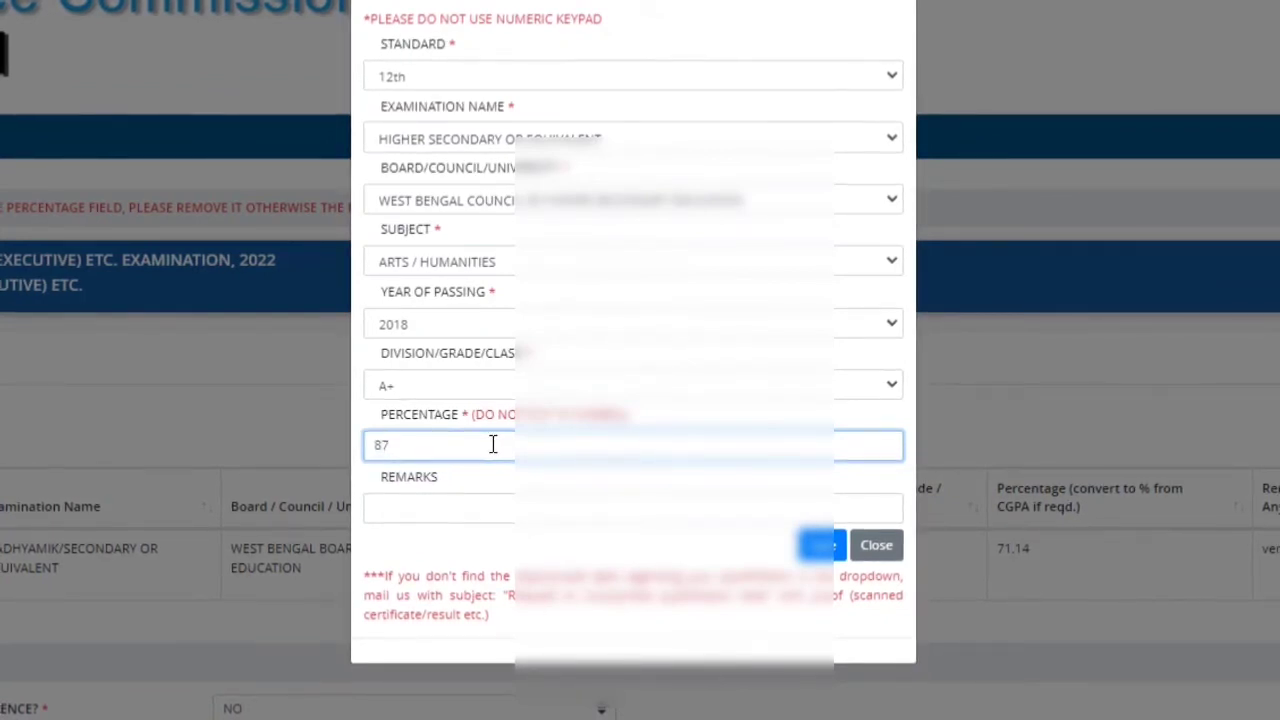
pyautogui.click(506, 498)
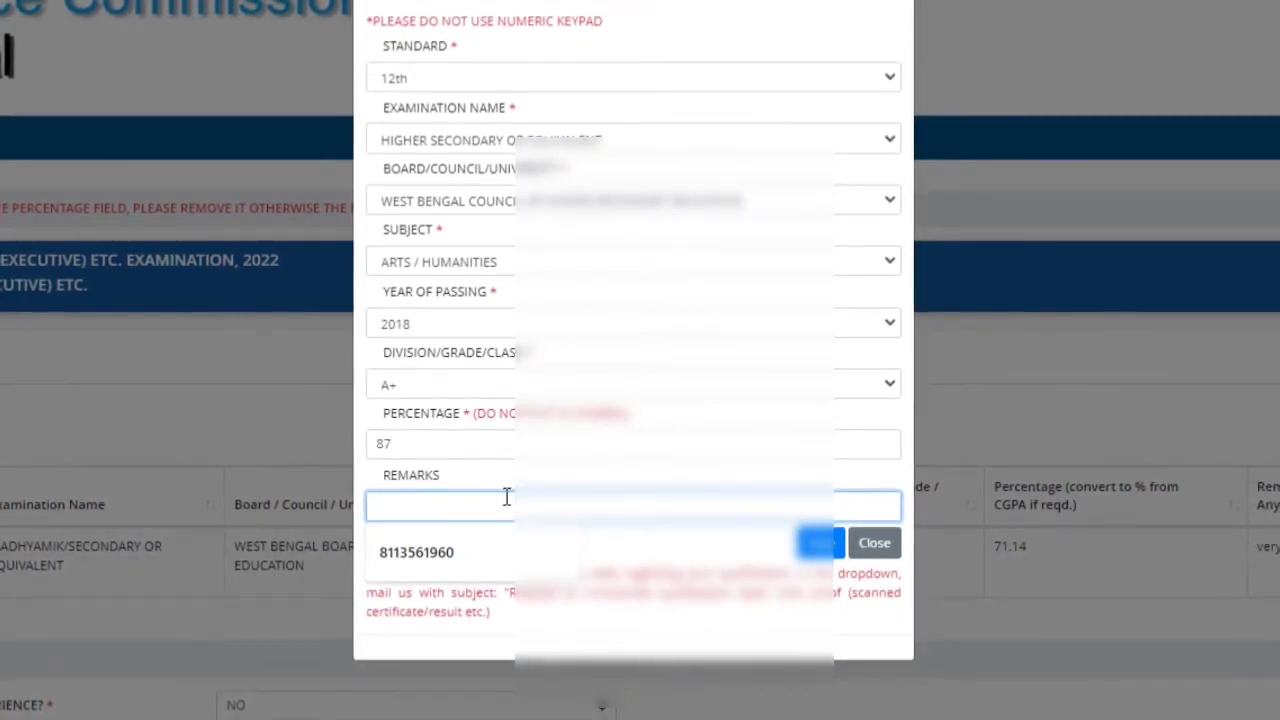
pyautogui.write('EXCELLENT')
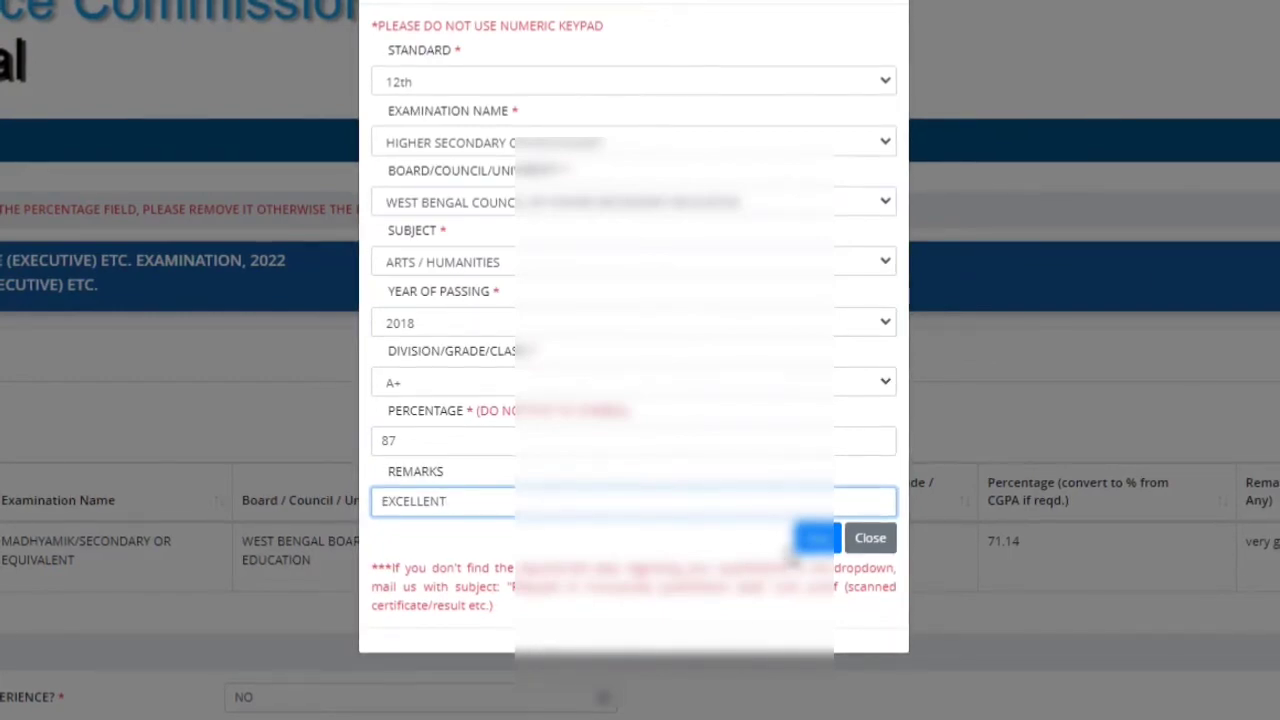
pyautogui.click(833, 545)
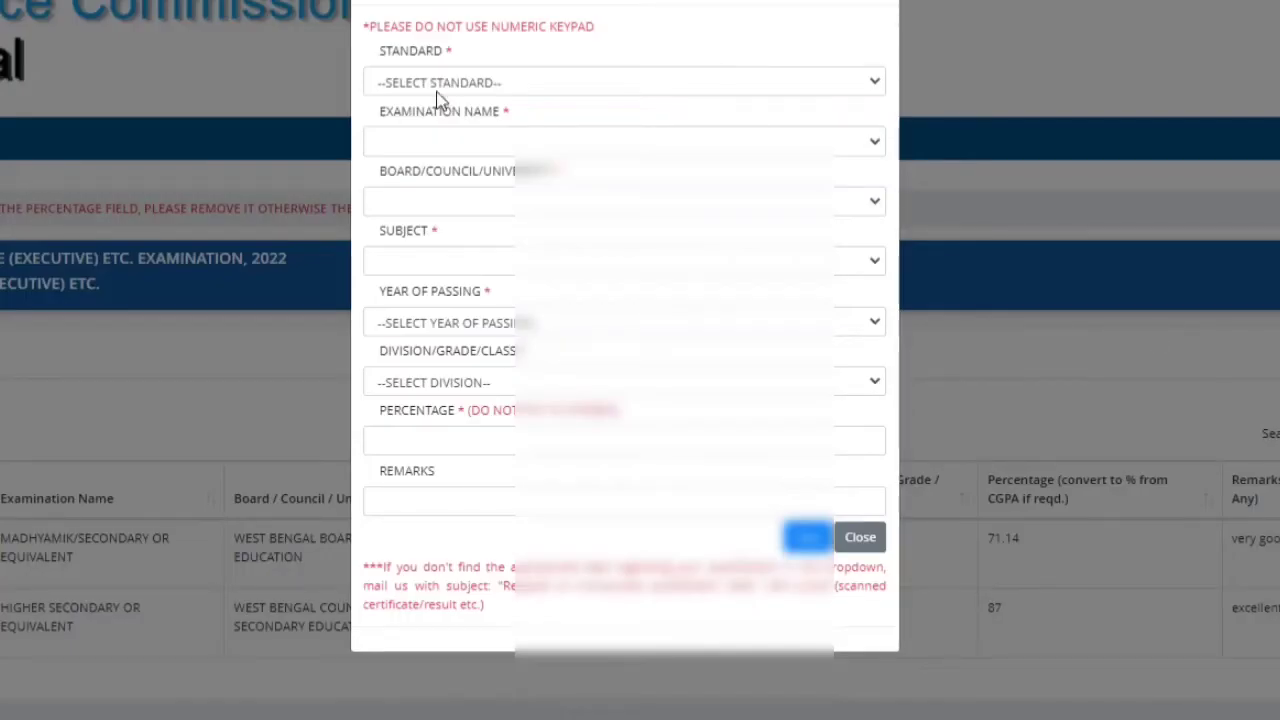
# Step: Change the Madhyamik qualification's remark to PASS and save it
pyautogui.click(445, 82)
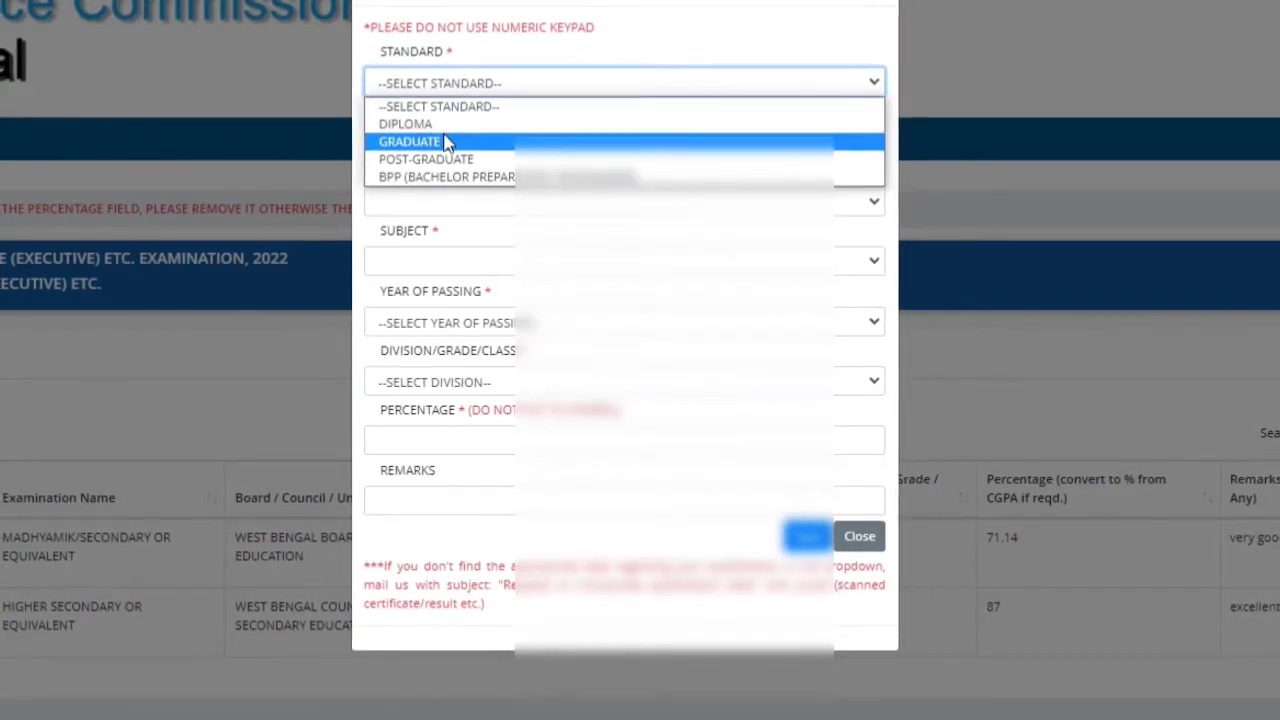
pyautogui.click(860, 537)
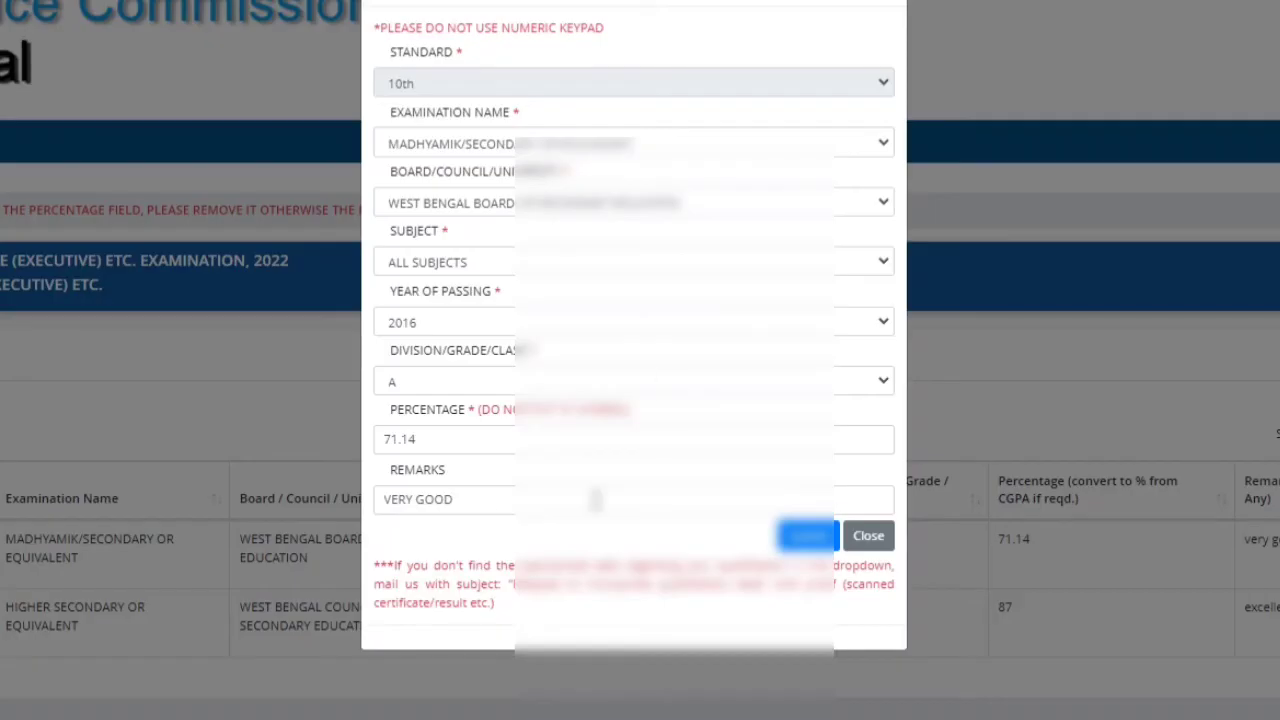
pyautogui.write('PASS')
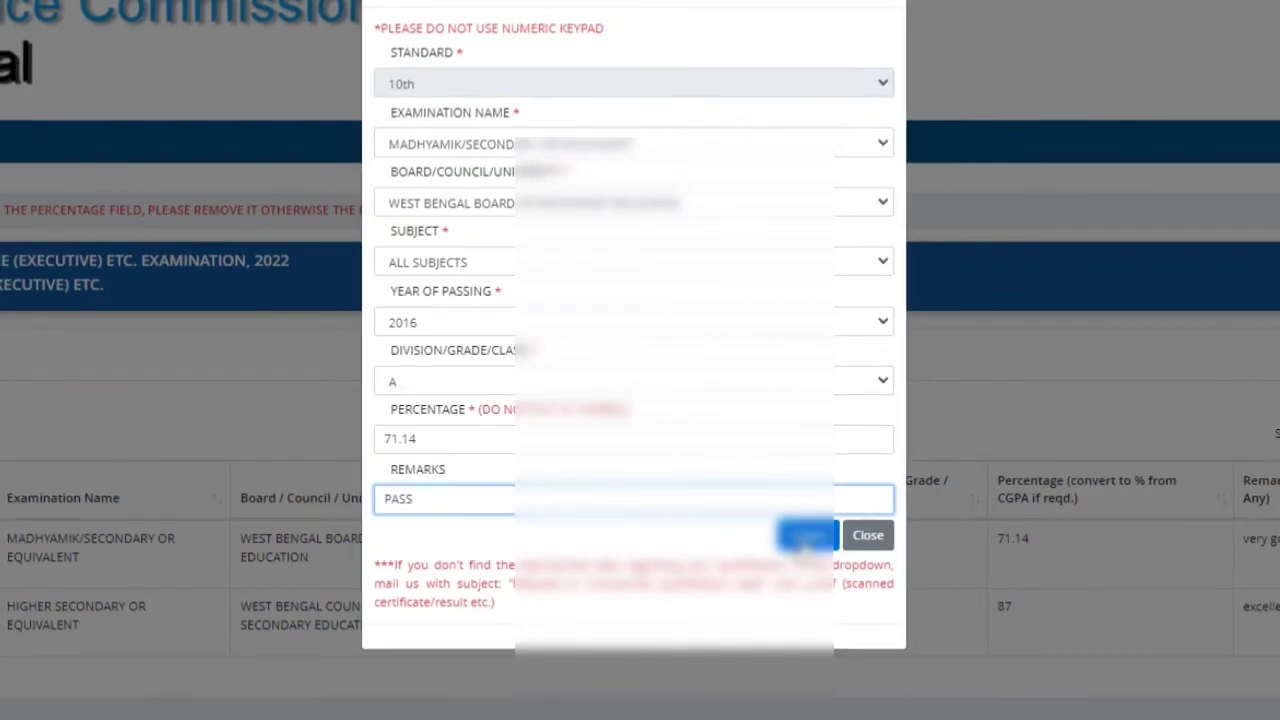
pyautogui.click(806, 540)
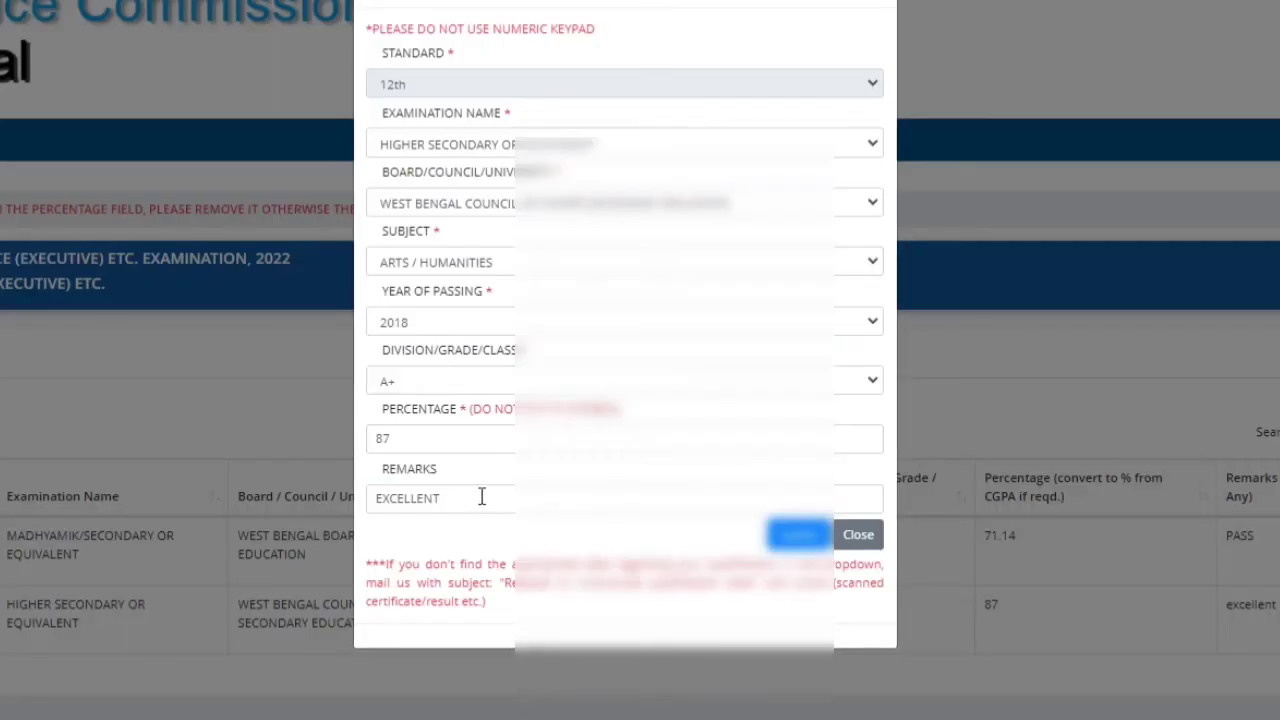
# Step: Replace the Higher Secondary remark EXCELLENT with PASS and save it
pyautogui.doubleClick(481, 497)
pyautogui.write('PASS')
pyautogui.click(803, 536)
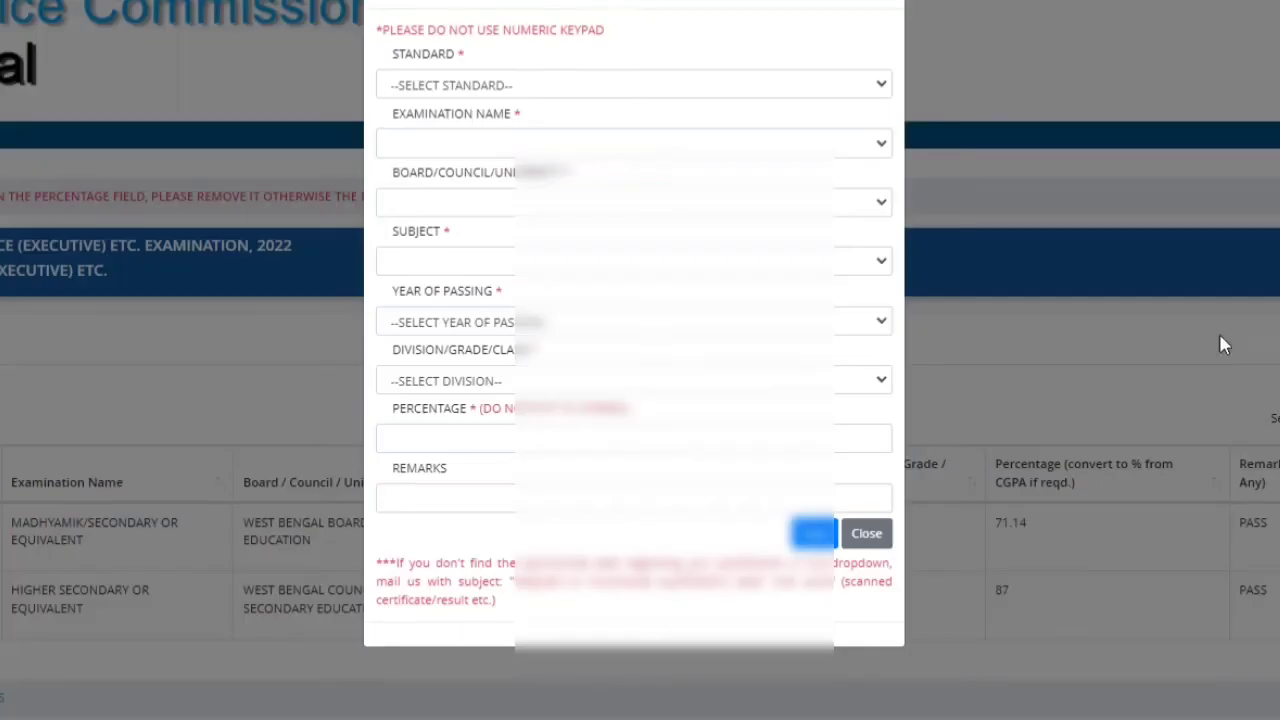
pyautogui.click(450, 85)
# Step: Set the new qualification's standard to Graduate and examination to Bachelor's Degree
pyautogui.click(451, 137)
pyautogui.click(510, 145)
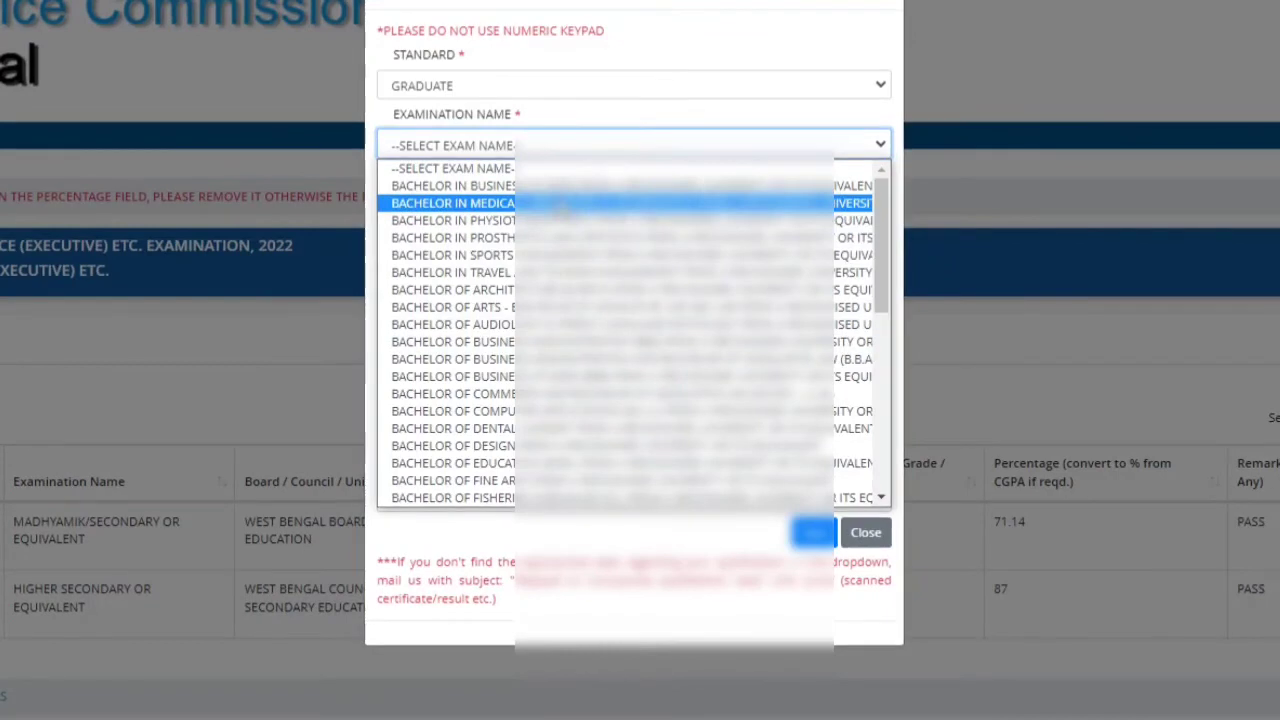
pyautogui.scroll(-5, 550, 330)
pyautogui.scroll(-2, 553, 333)
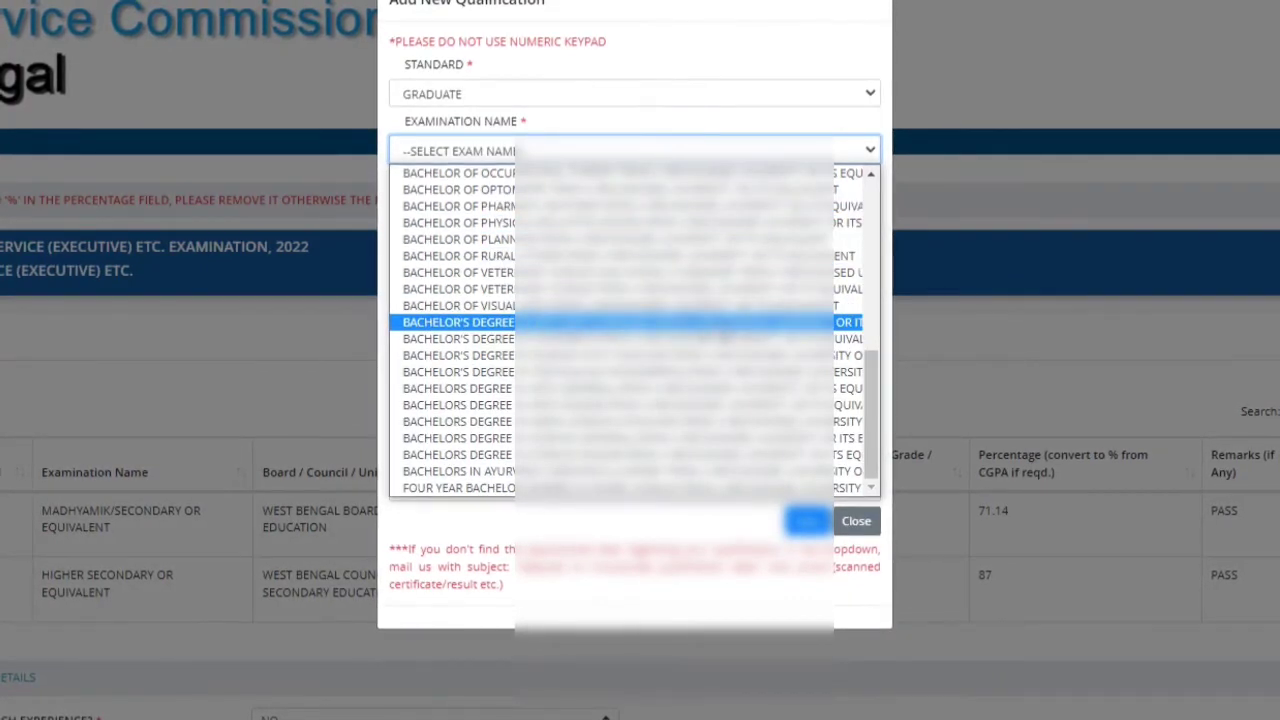
pyautogui.click(836, 329)
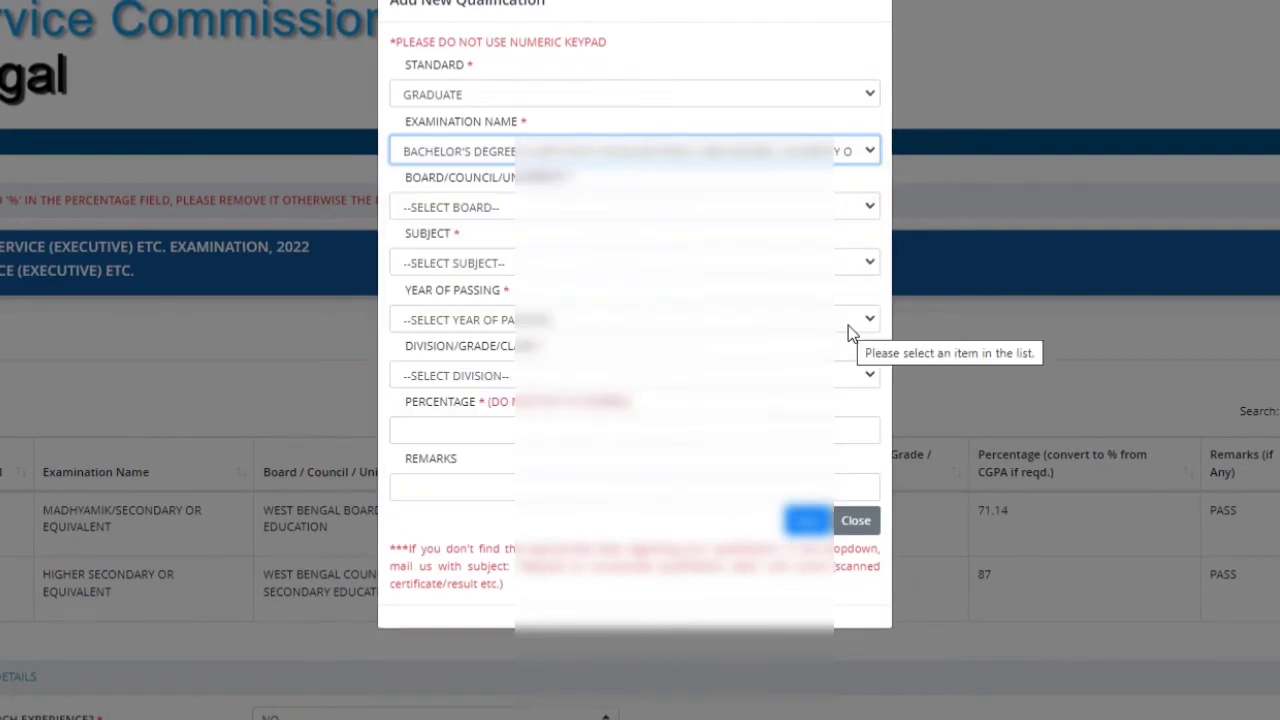
pyautogui.click(856, 152)
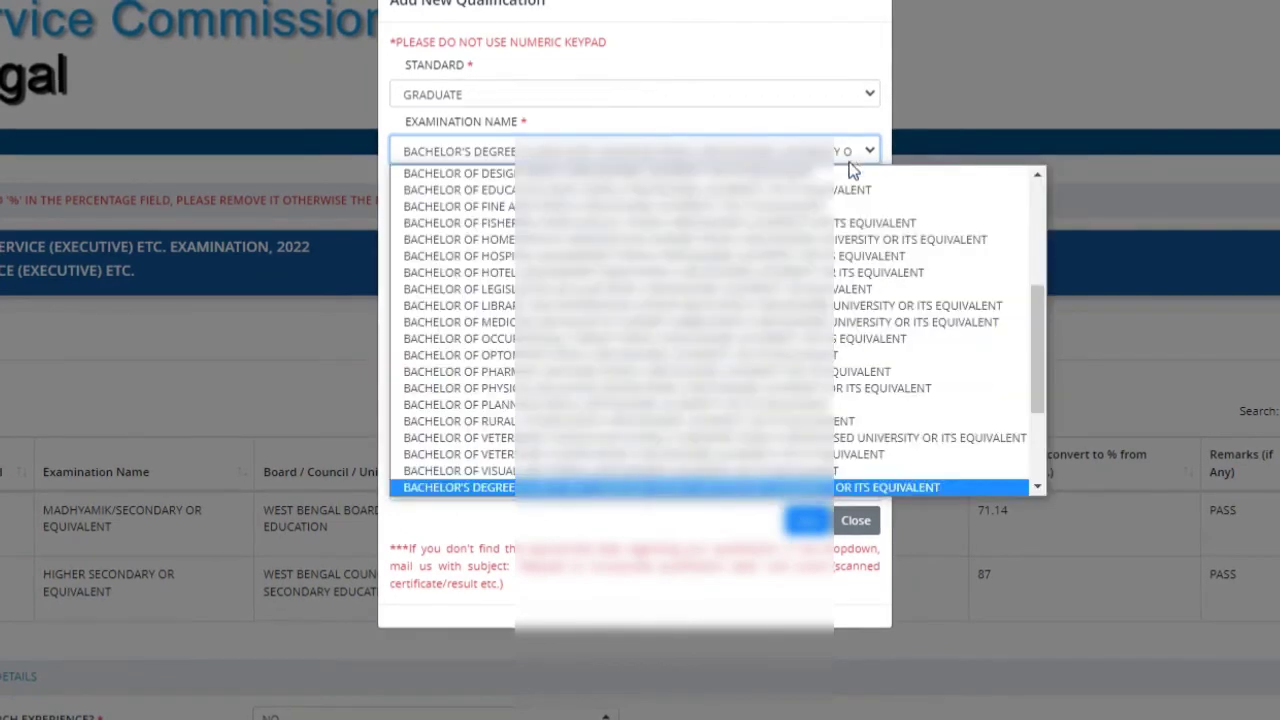
pyautogui.click(914, 485)
# Step: Choose the Cooch Behar university as board and English as the subject
pyautogui.click(466, 210)
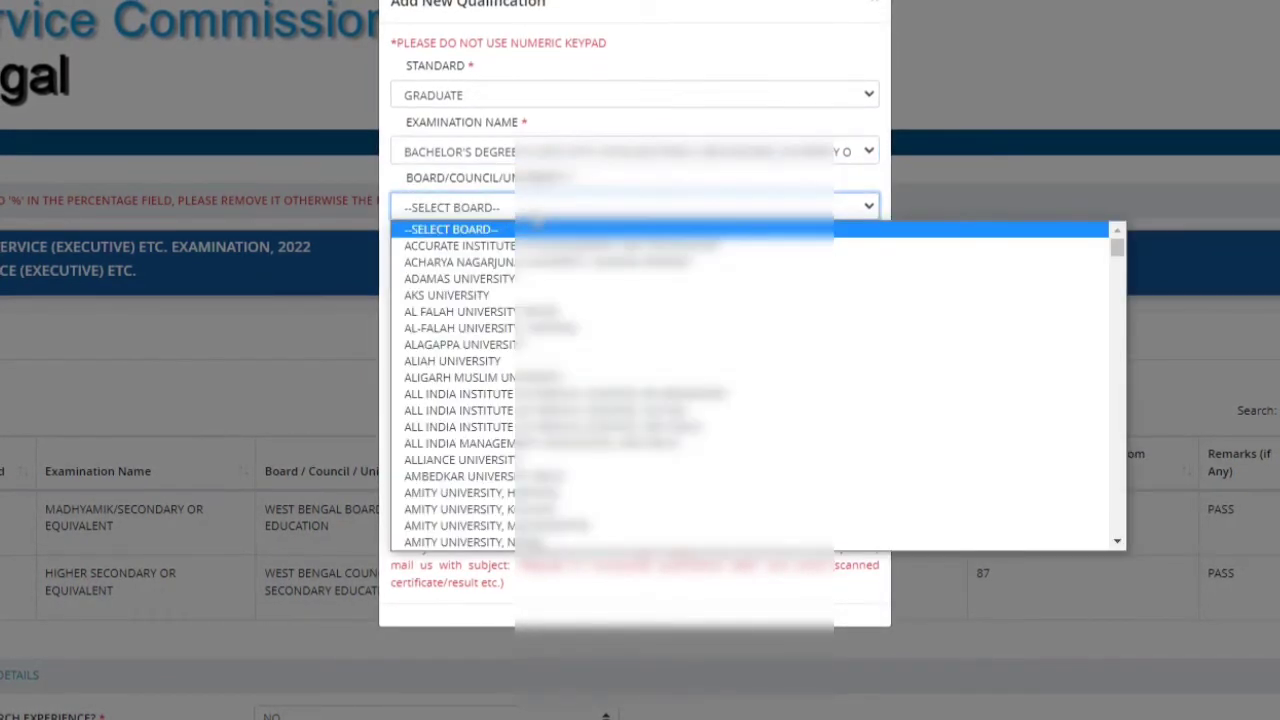
pyautogui.scroll(-15, 487, 347)
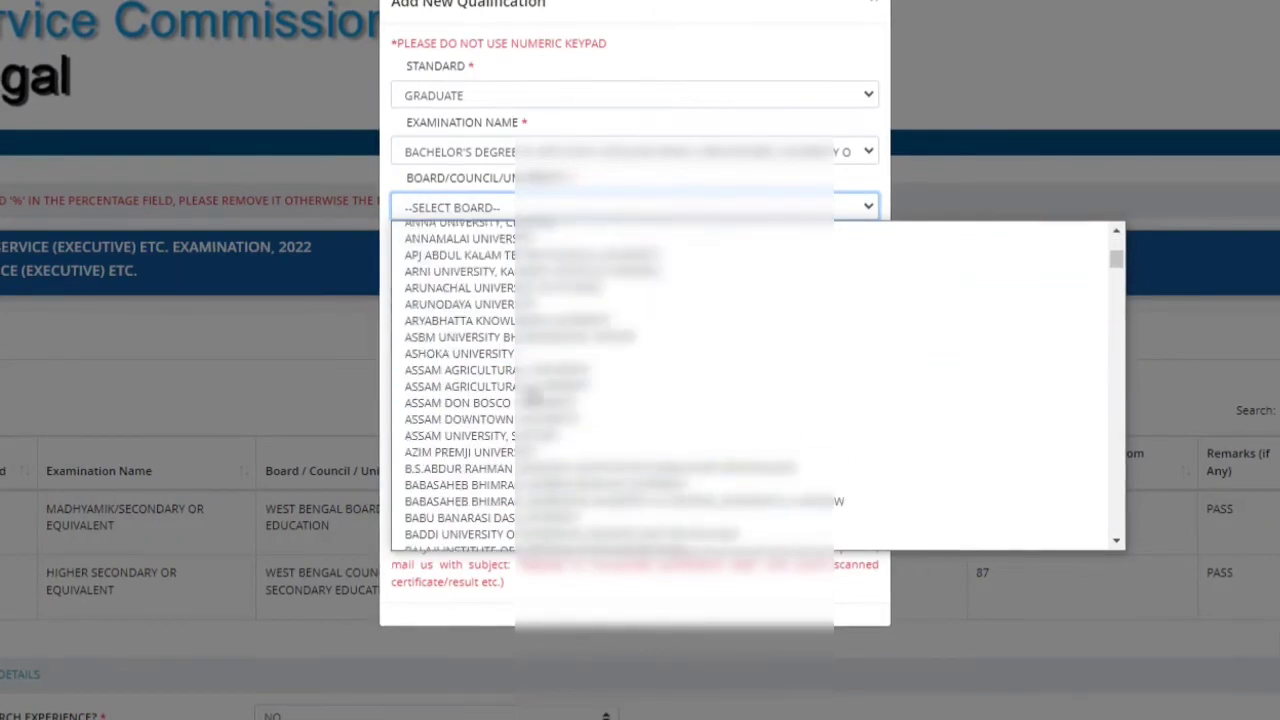
pyautogui.scroll(-8, 487, 347)
pyautogui.scroll(3, 430, 420)
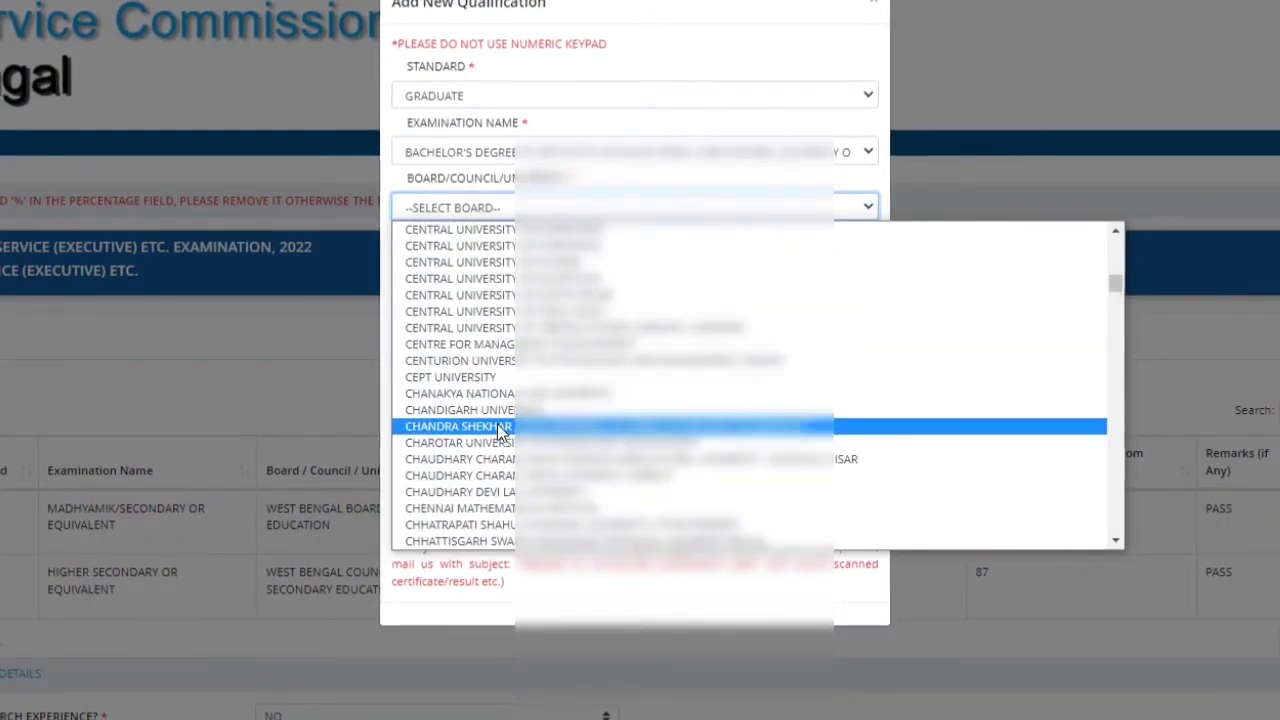
pyautogui.scroll(-4, 491, 330)
pyautogui.click(497, 427)
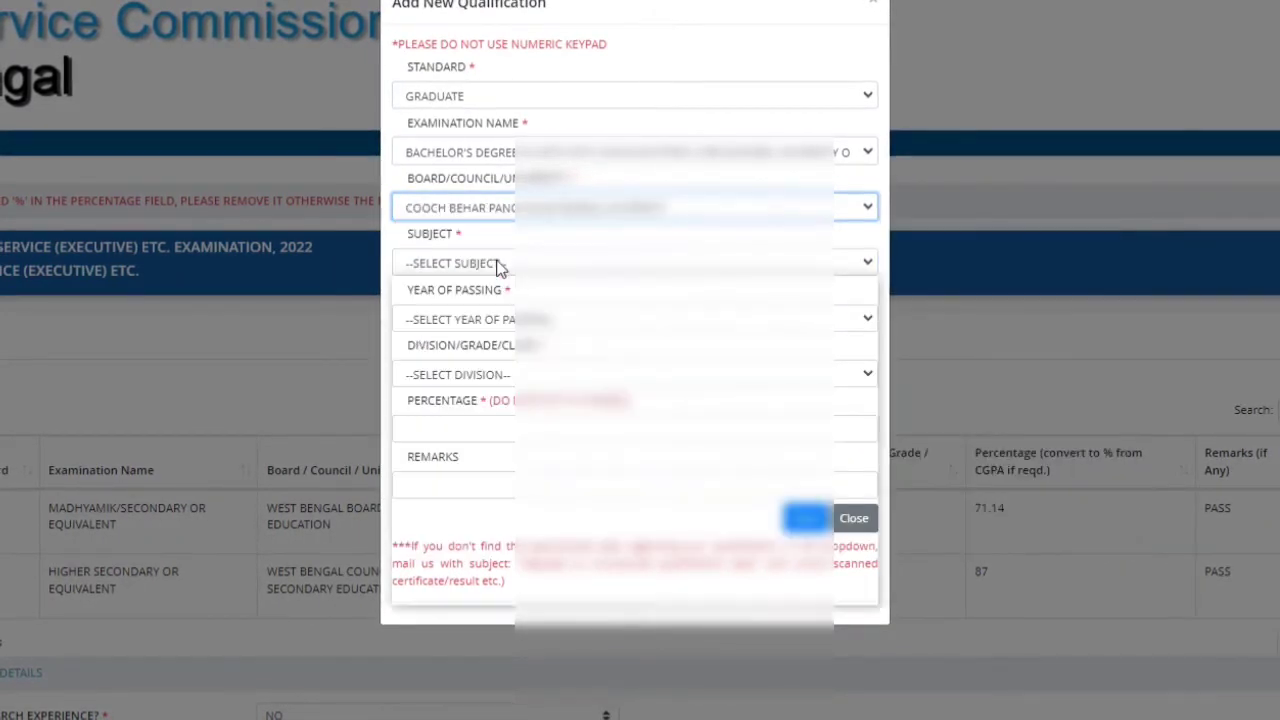
pyautogui.click(497, 264)
pyautogui.scroll(-20, 501, 504)
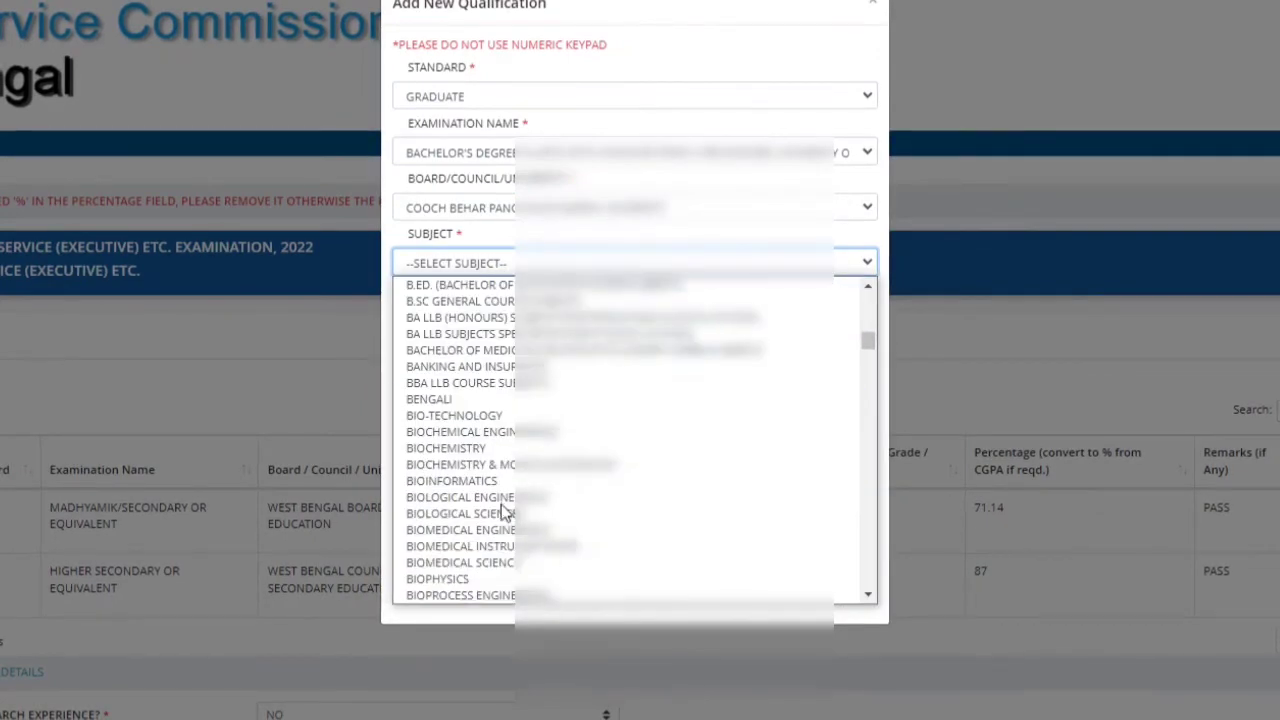
pyautogui.scroll(3, 485, 450)
pyautogui.scroll(-3, 480, 430)
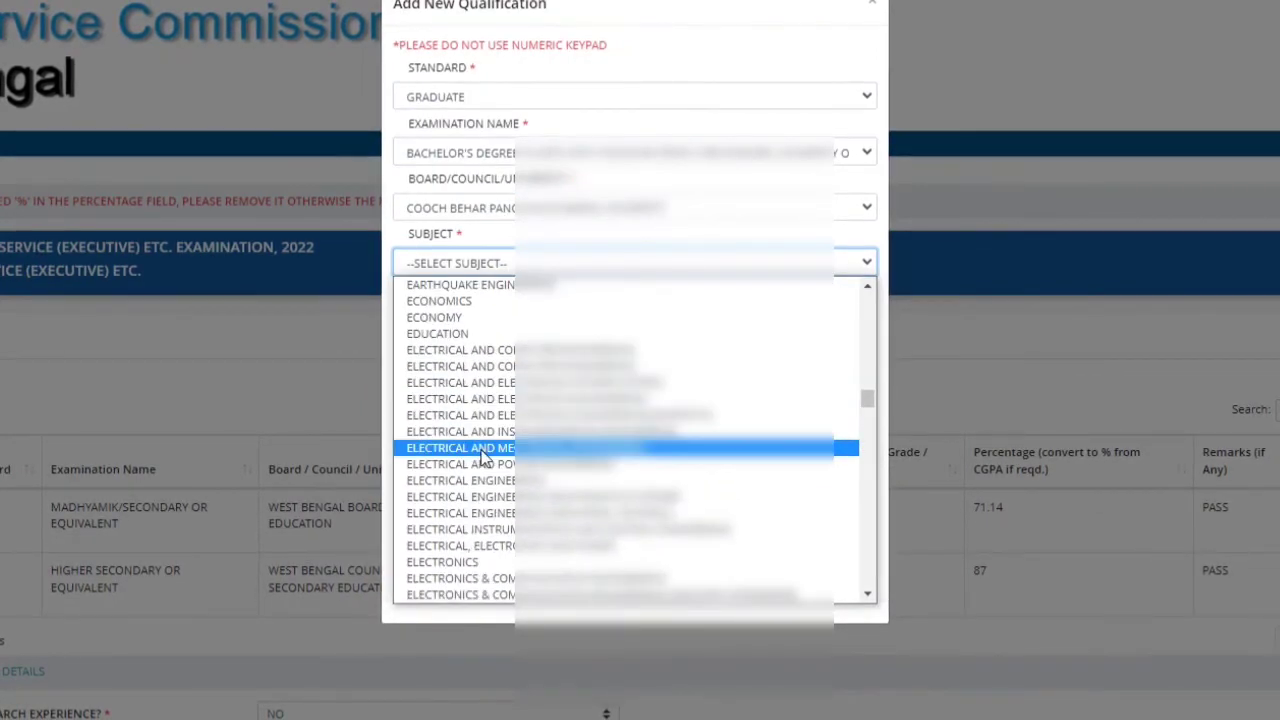
pyautogui.scroll(3, 470, 430)
pyautogui.scroll(-3, 440, 460)
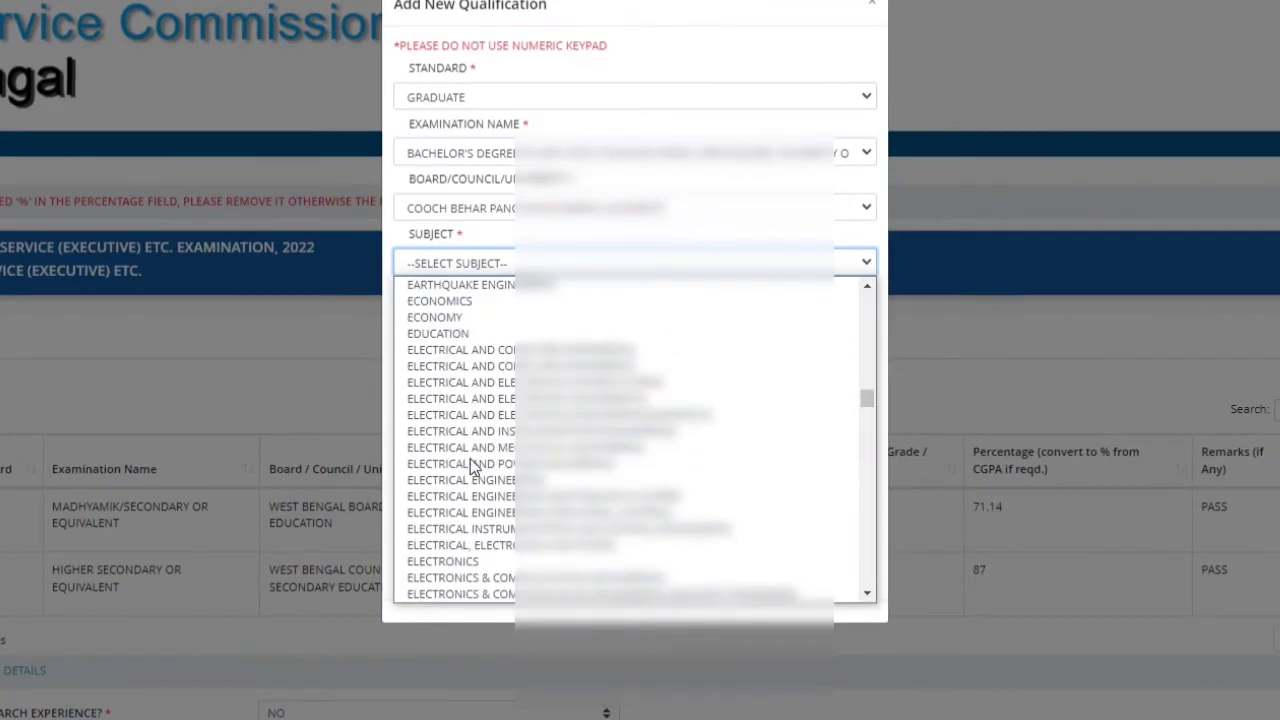
pyautogui.scroll(-3, 472, 538)
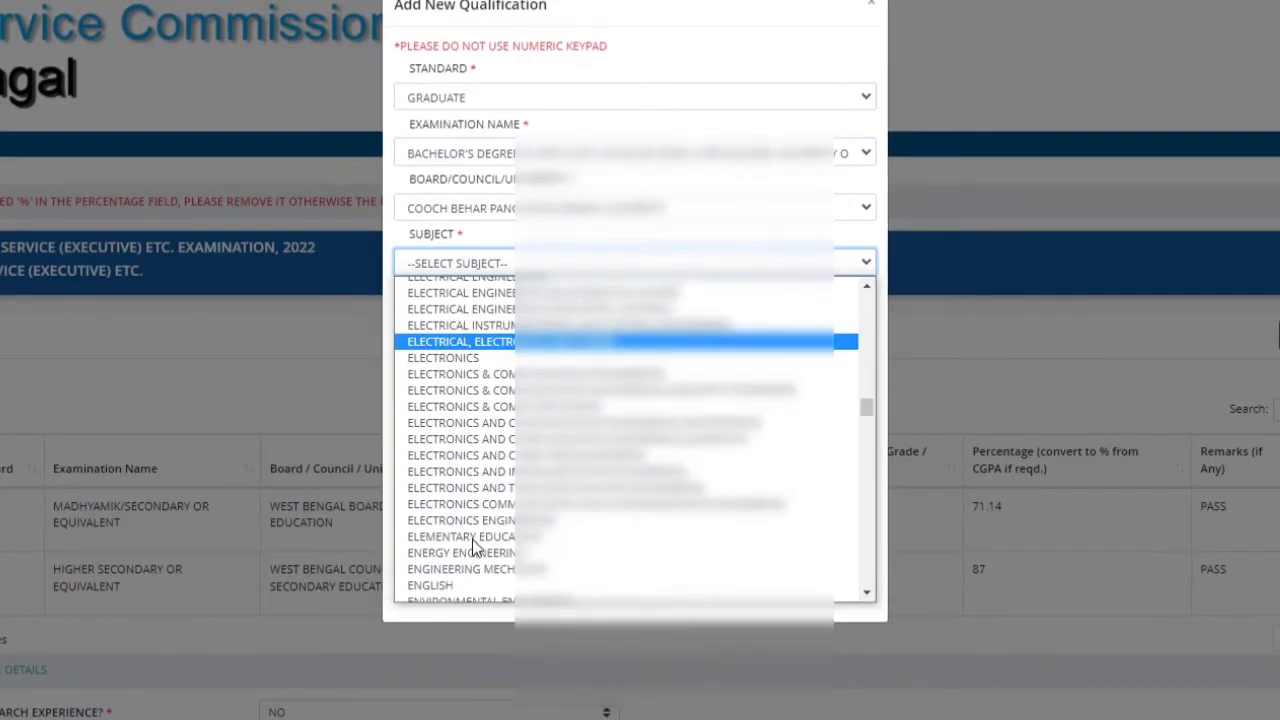
pyautogui.click(463, 588)
# Step: Set year 2021, grade A, percentage 70.08, remark PASS, and save the degree
pyautogui.click(423, 319)
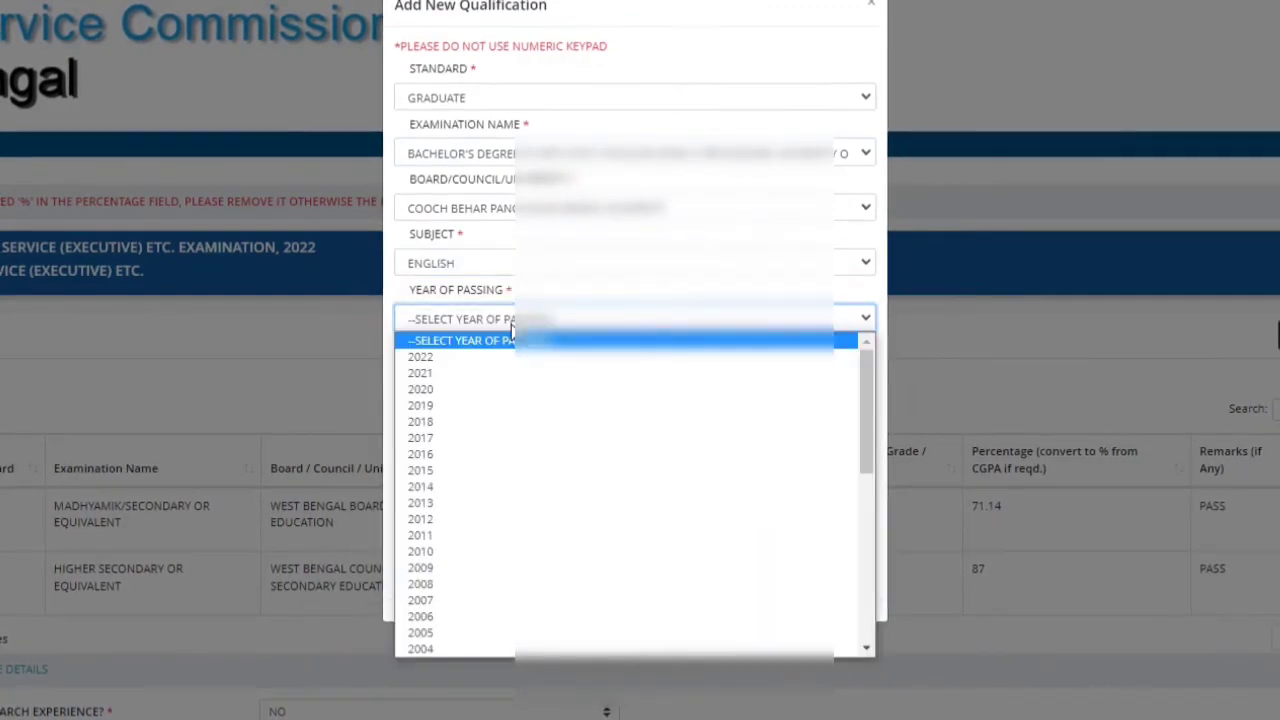
pyautogui.click(450, 370)
pyautogui.click(540, 374)
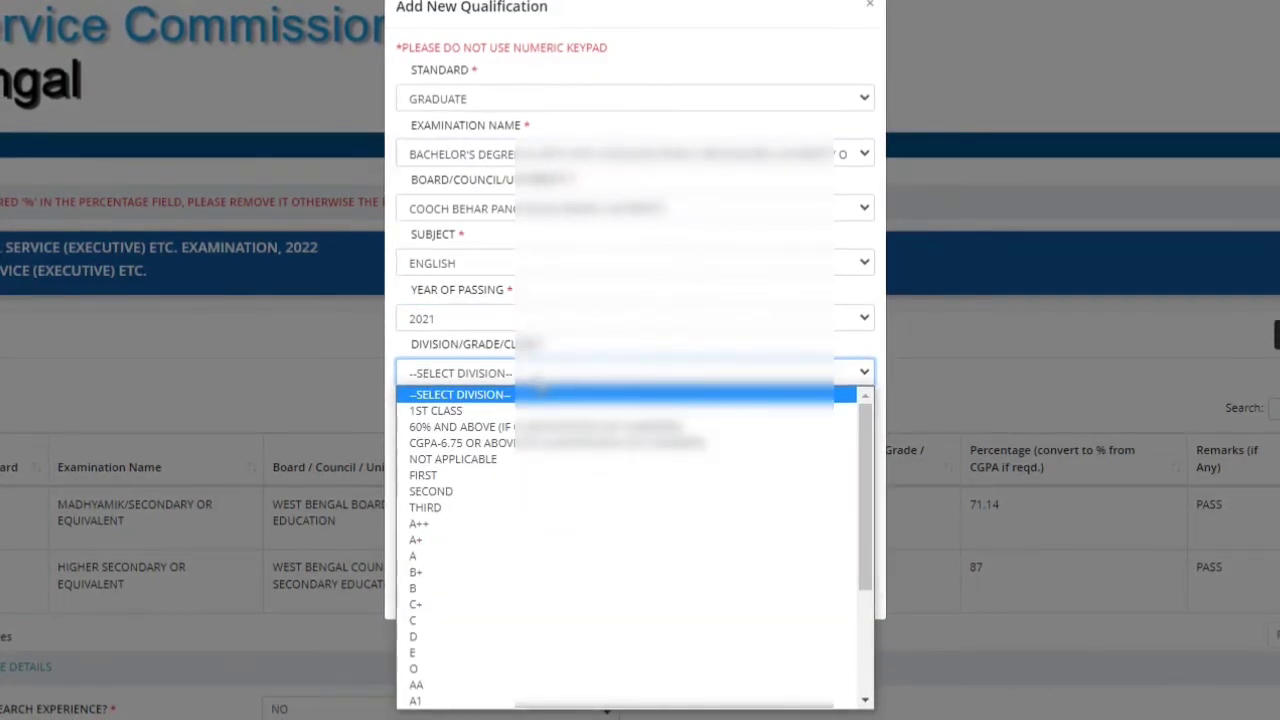
pyautogui.click(480, 556)
pyautogui.click(617, 428)
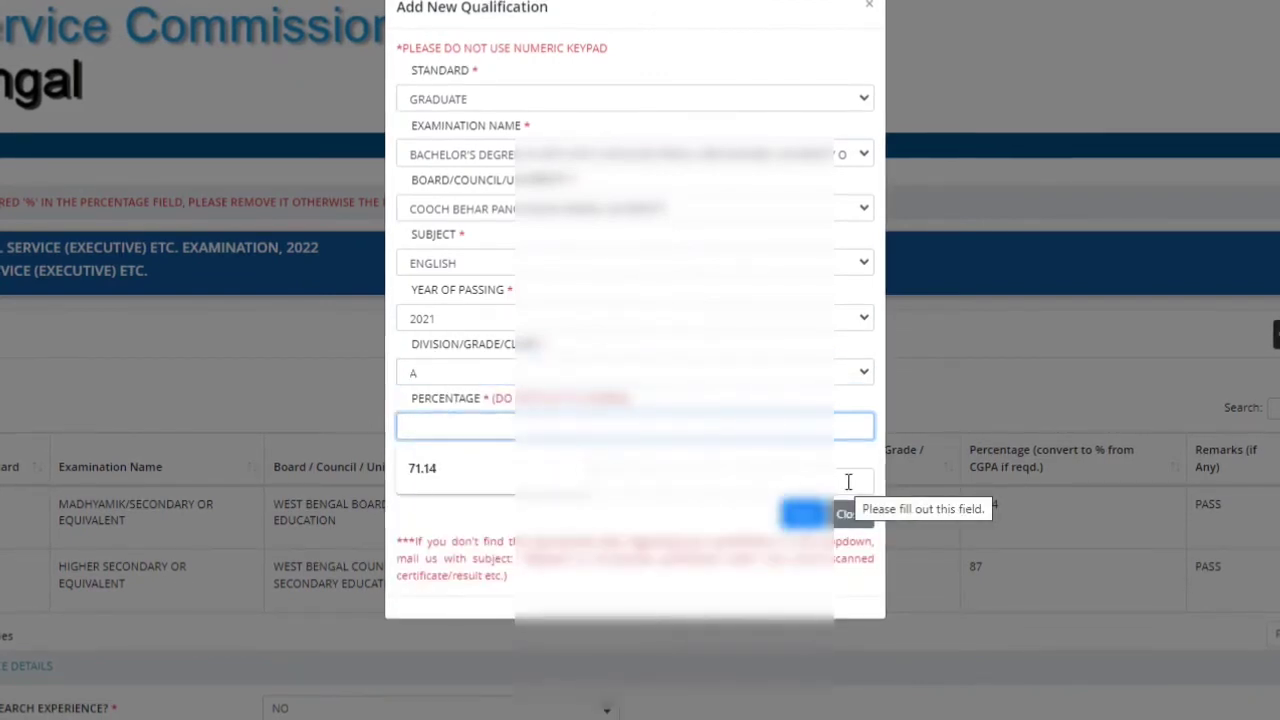
pyautogui.write('70.08')
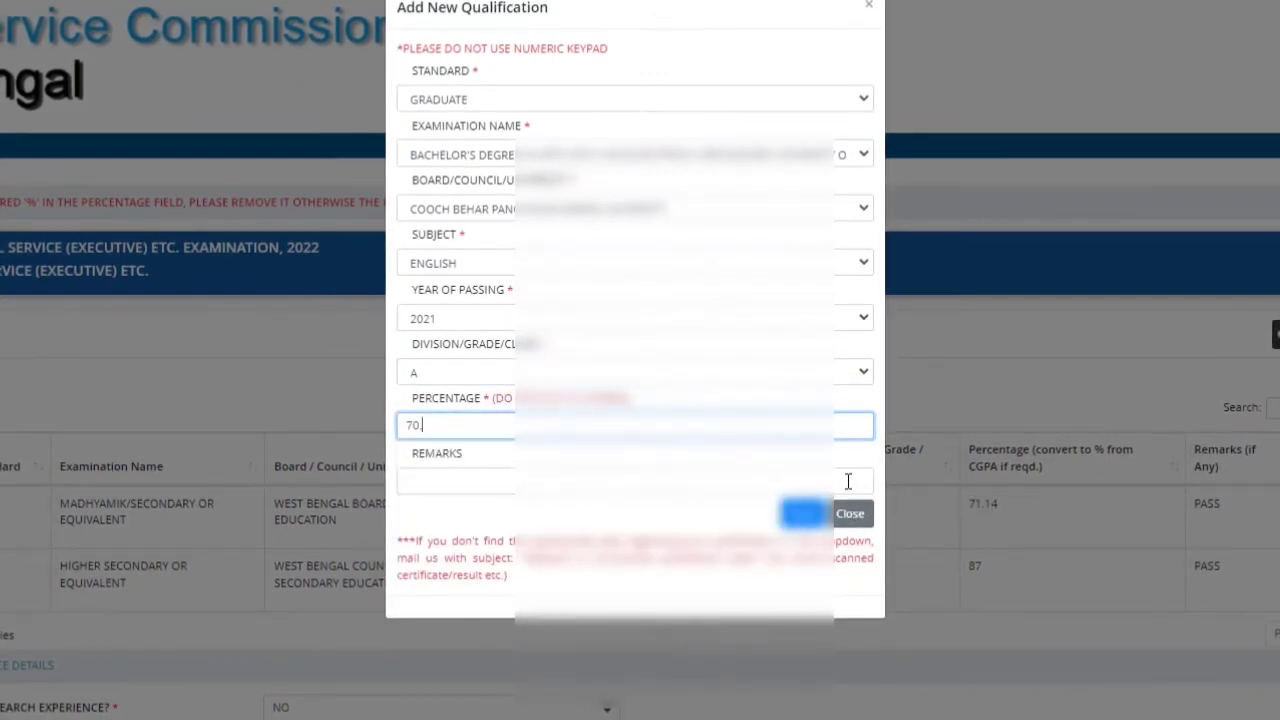
pyautogui.click(848, 481)
pyautogui.write('PASS')
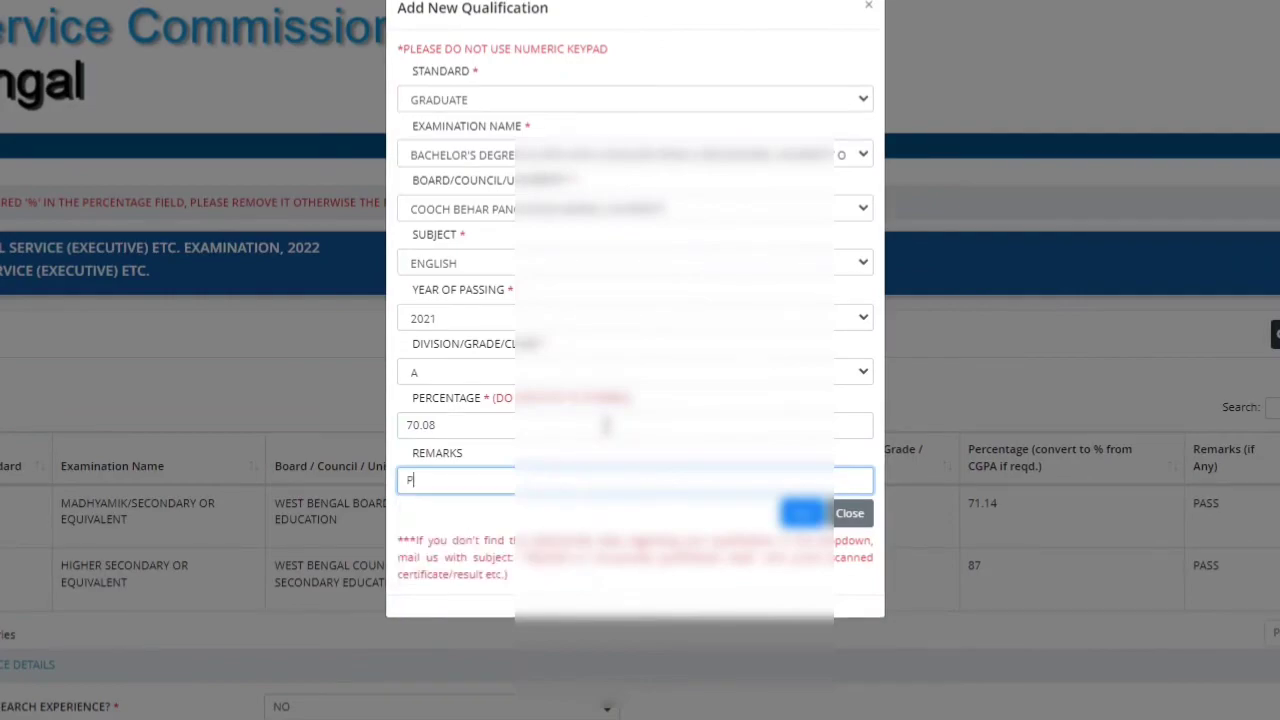
pyautogui.click(803, 513)
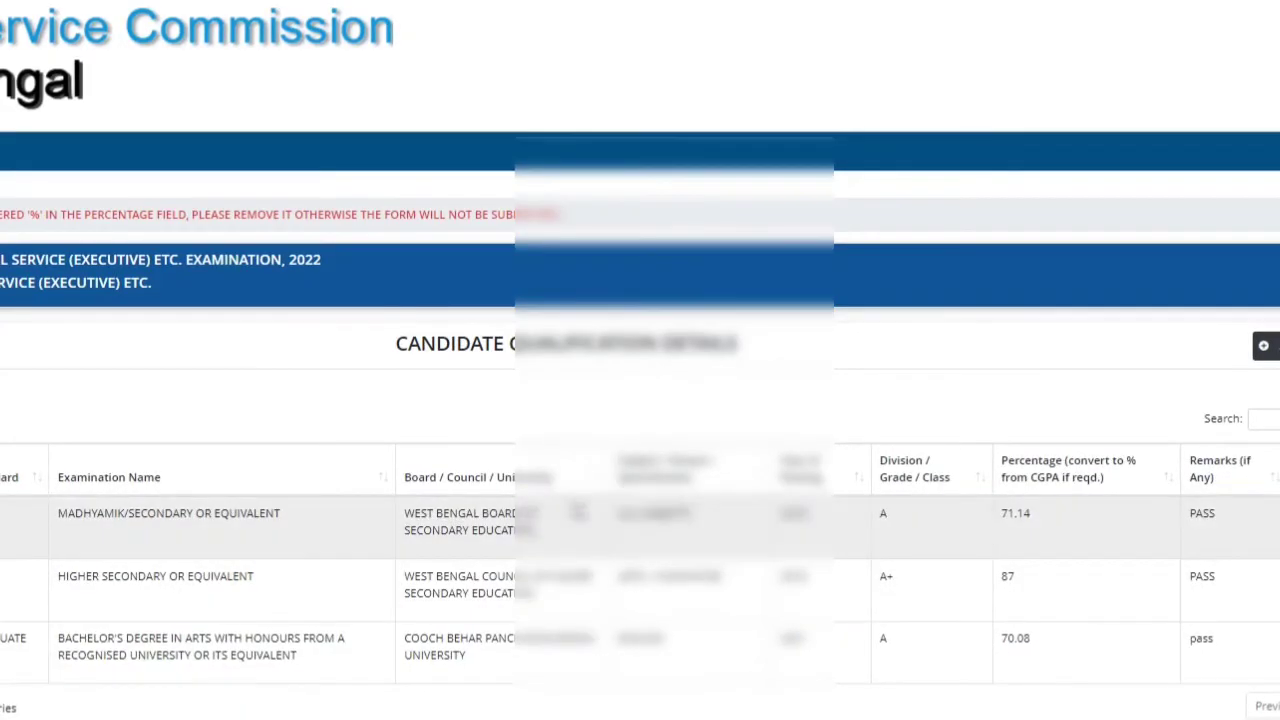
# Step: Proceed past the qualifications page, confirming the 'Are you sure you want to continue?' prompts
pyautogui.scroll(-1, 350, 640)
pyautogui.click(340, 713)
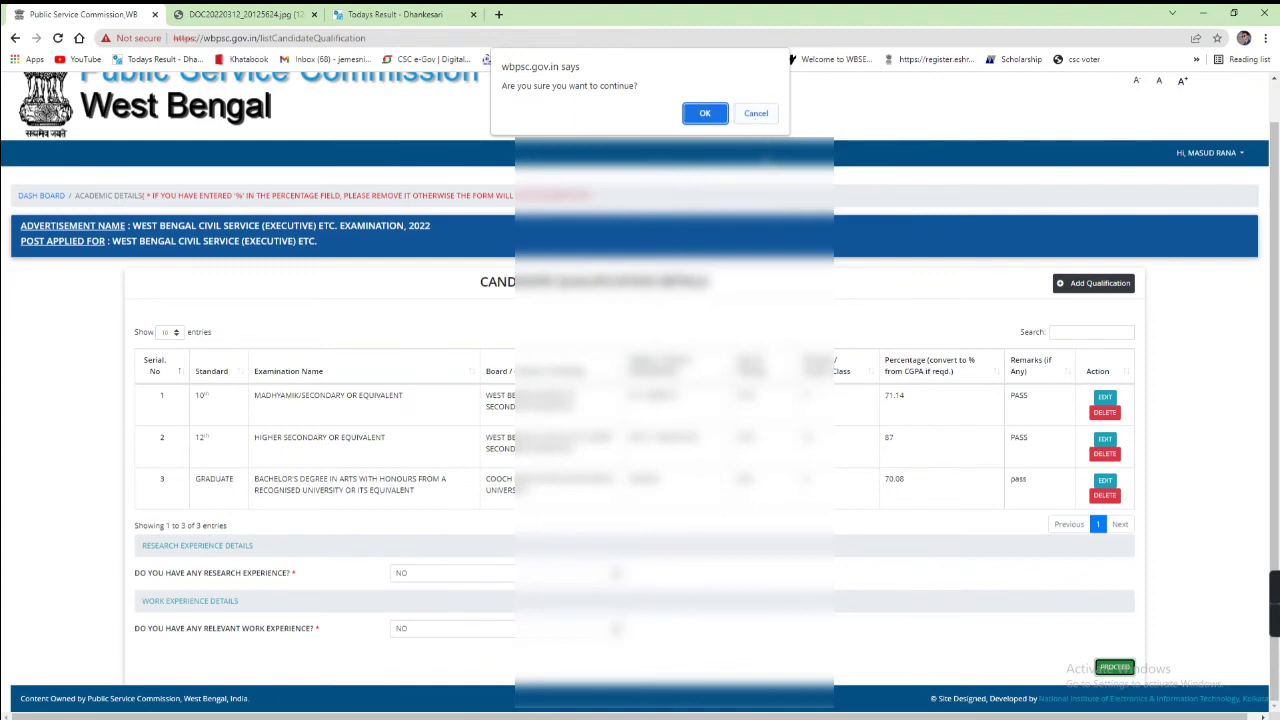
pyautogui.press('Return')
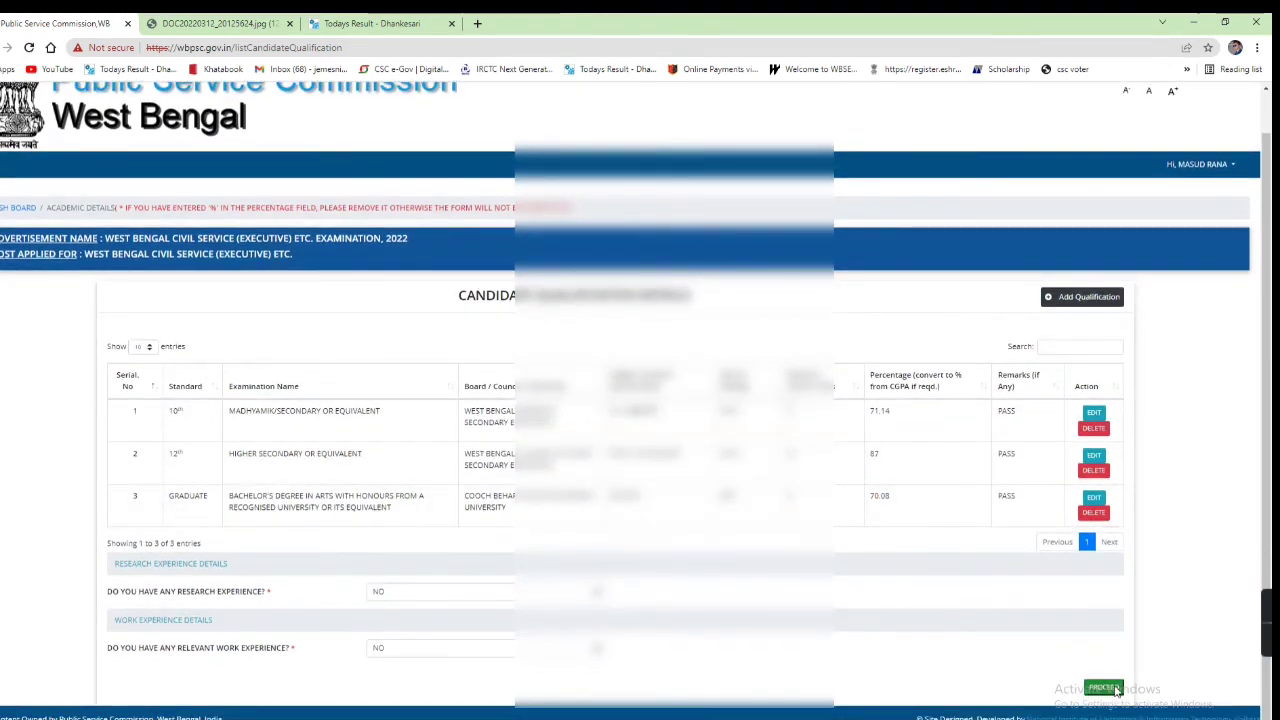
pyautogui.click(1105, 688)
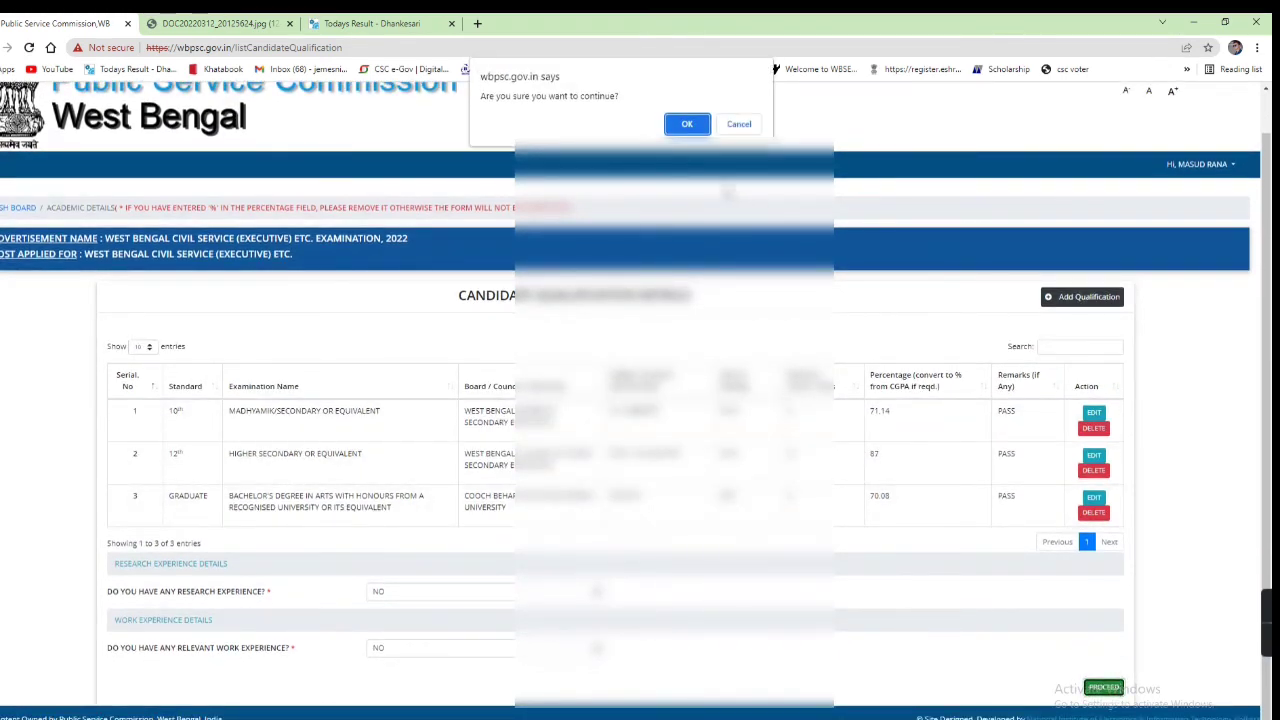
pyautogui.click(687, 122)
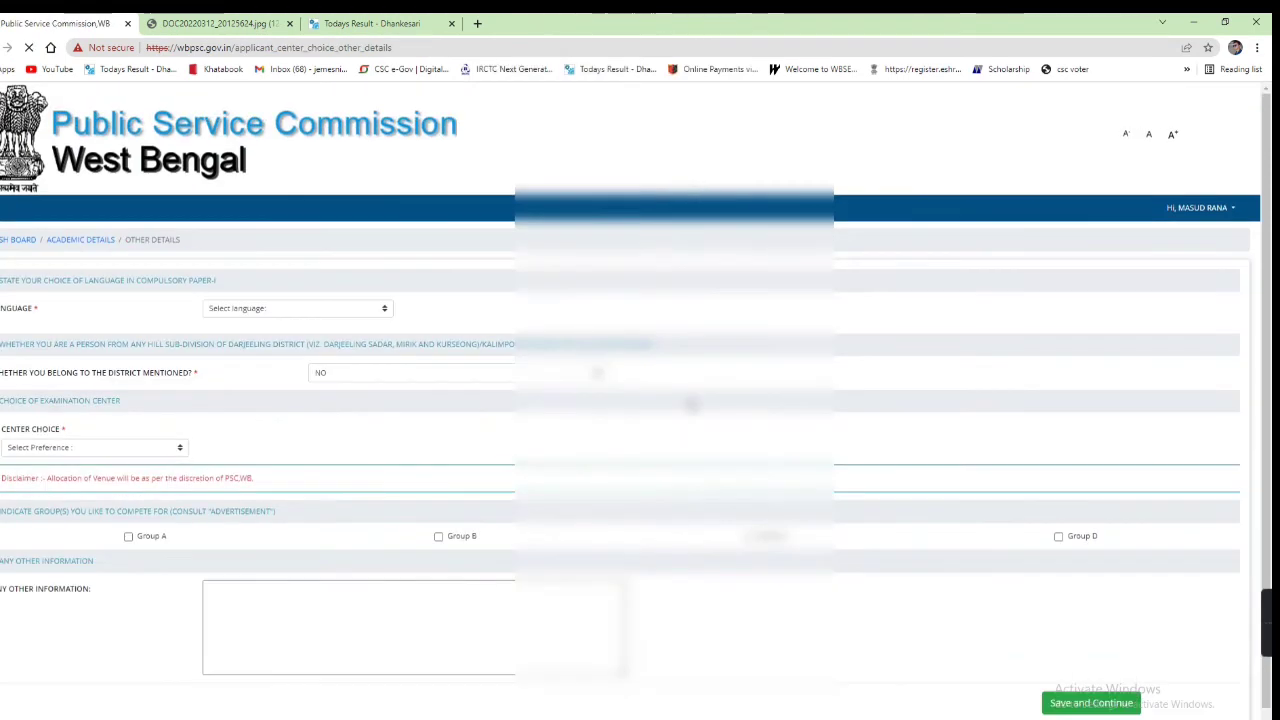
# Step: Set the compulsory paper language to Bengali and answer No to the hill district question
pyautogui.click(273, 311)
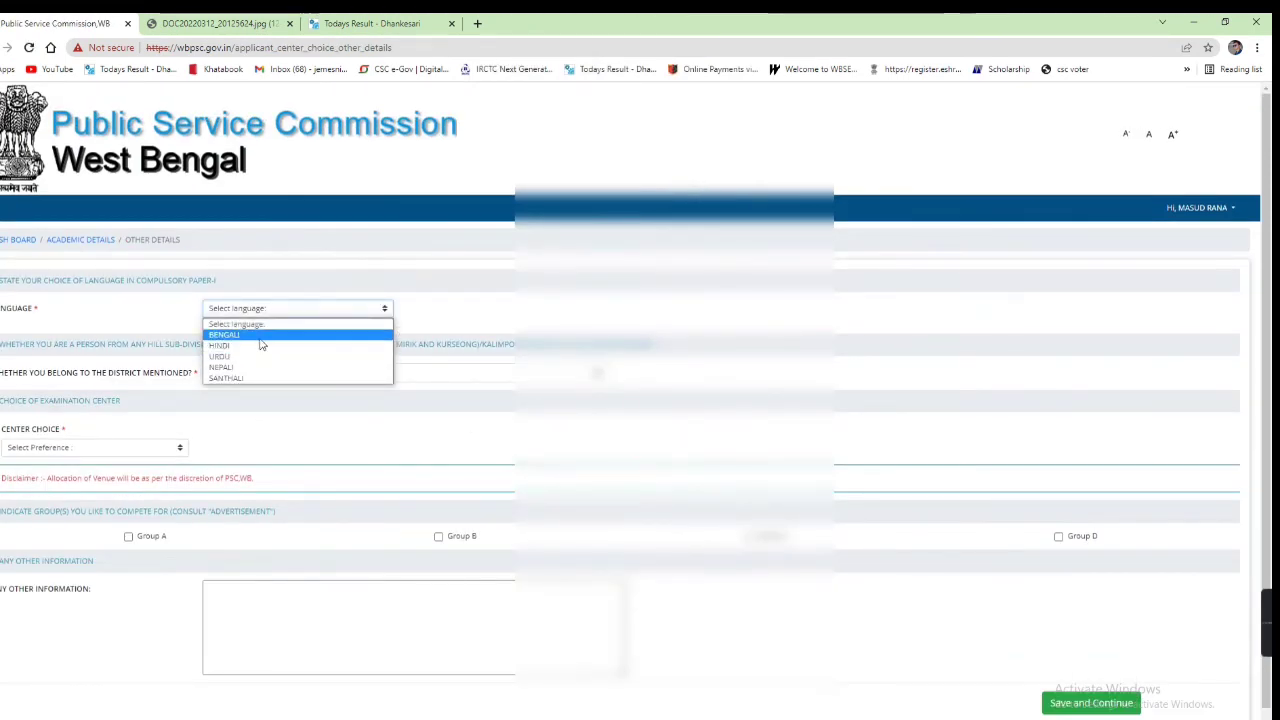
pyautogui.click(260, 343)
pyautogui.click(340, 376)
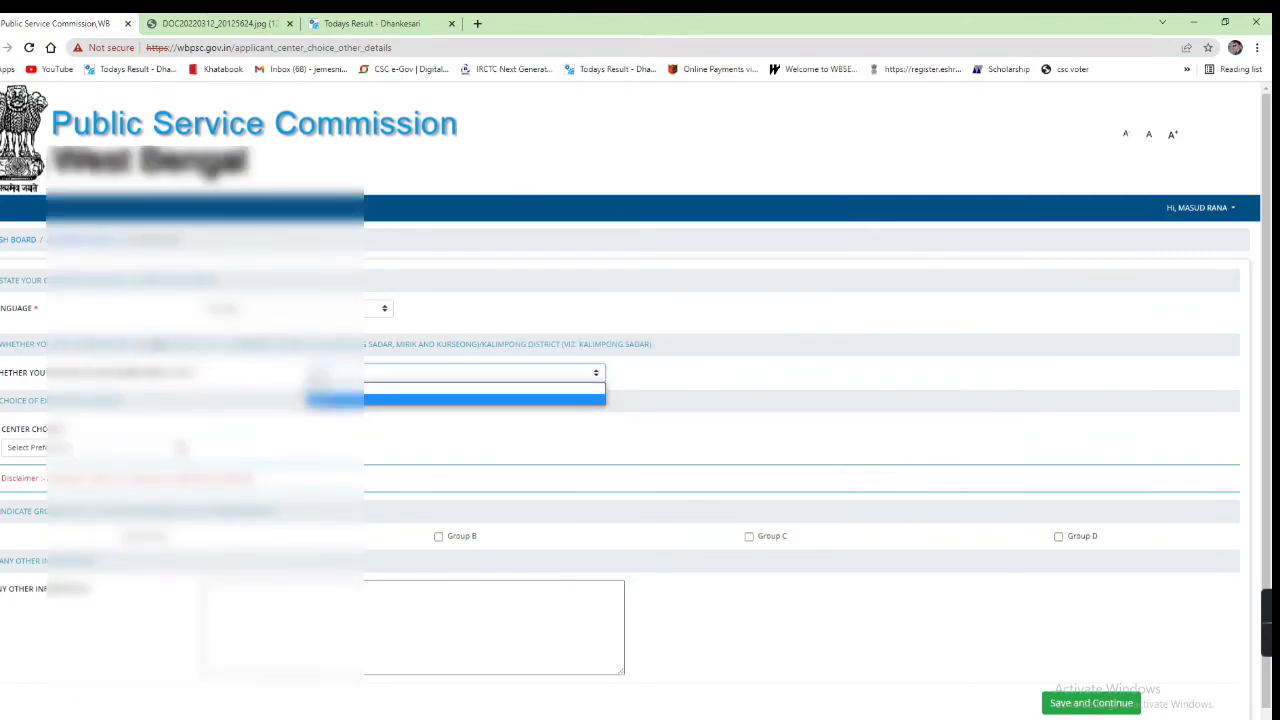
pyautogui.click(333, 400)
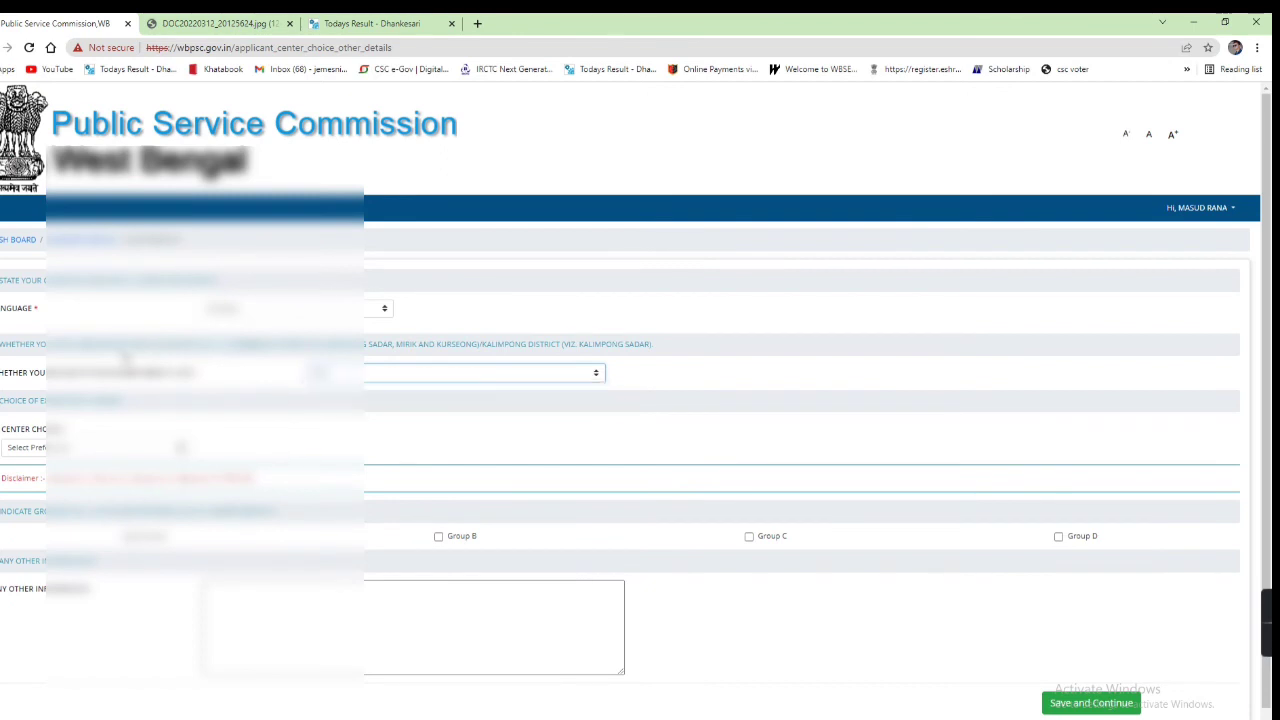
pyautogui.moveTo(128, 344); pyautogui.dragTo(248, 344)
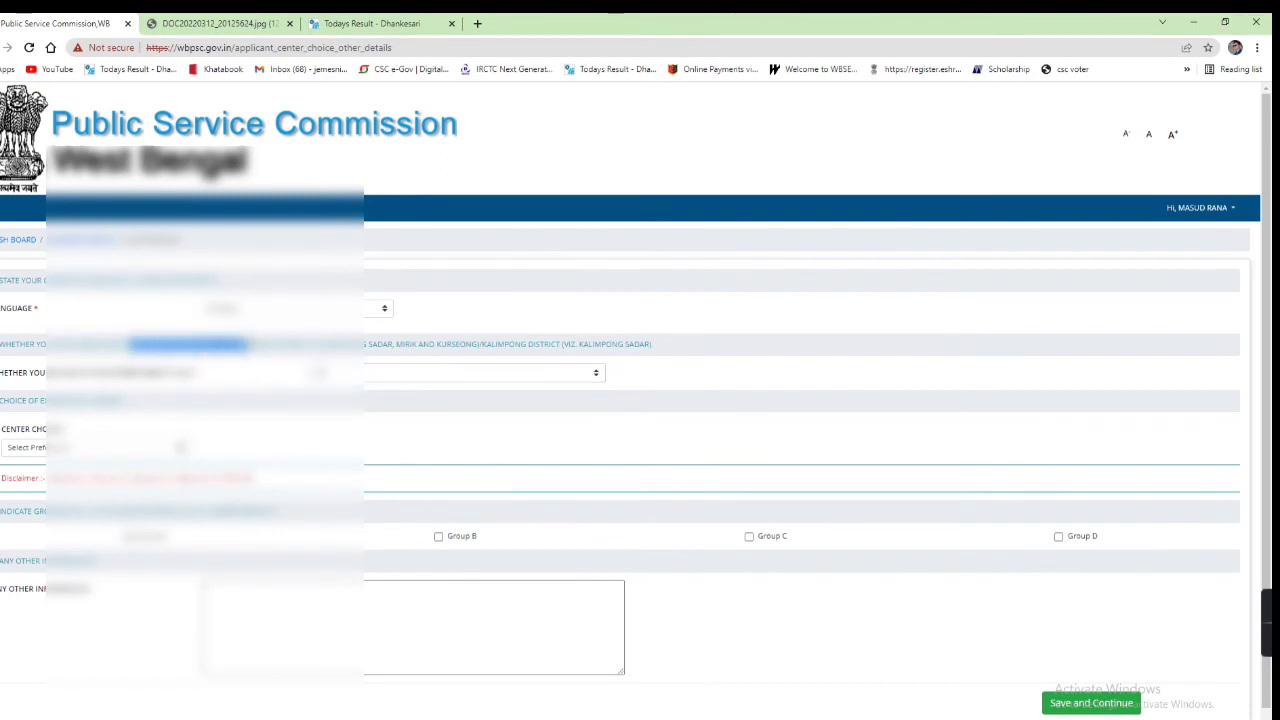
pyautogui.click(250, 374)
# Step: Choose COOCHBEHAR as the exam centre and tick Group A and Group B
pyautogui.scroll(-1, 120, 456)
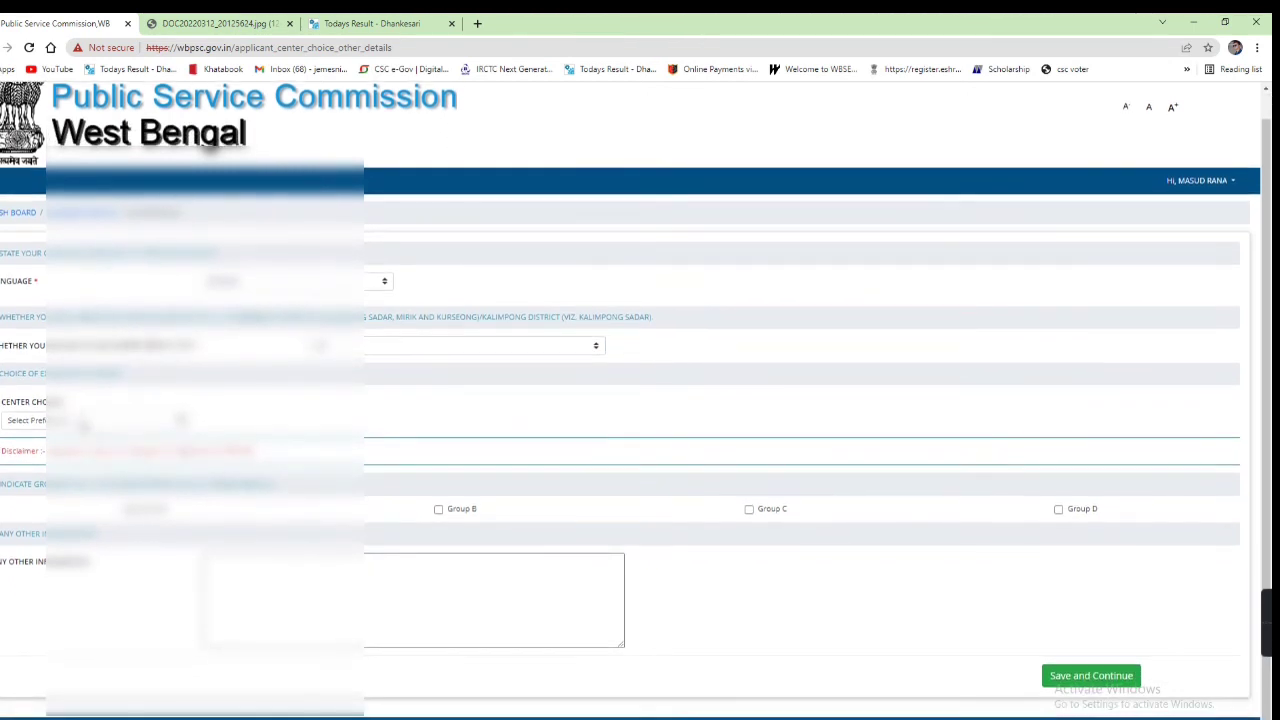
pyautogui.click(85, 424)
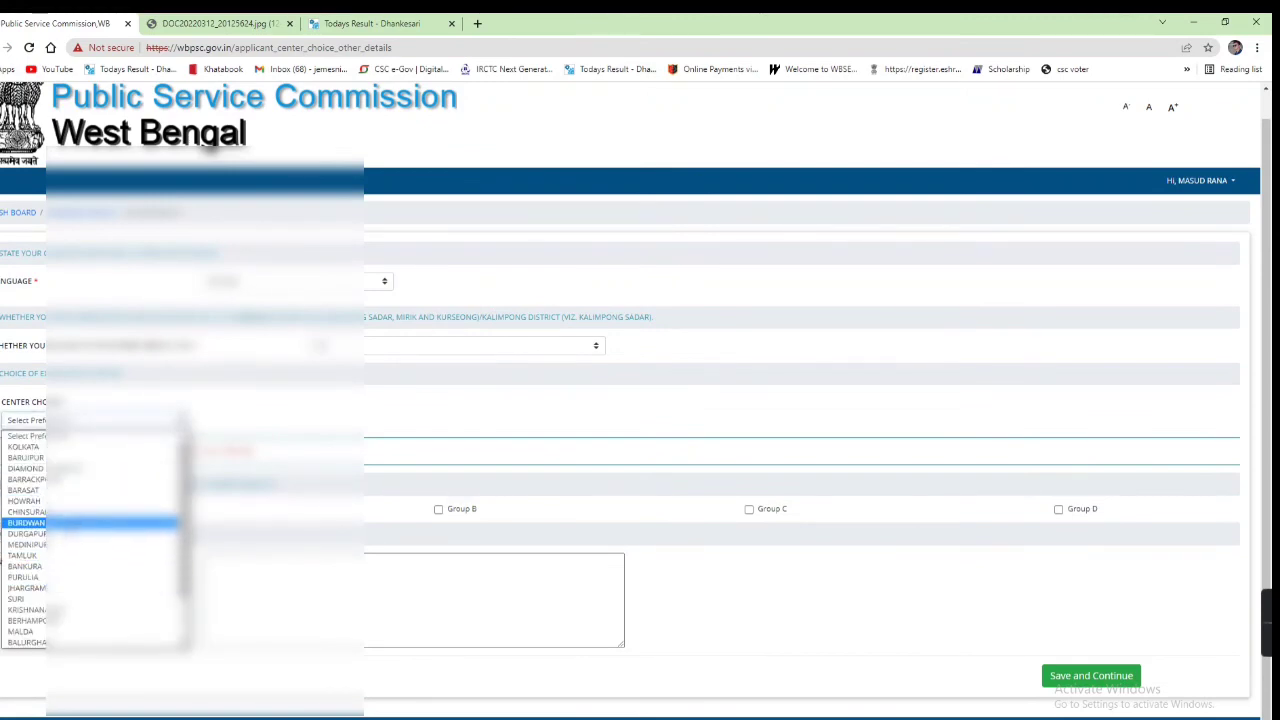
pyautogui.press('c')
pyautogui.press('o')
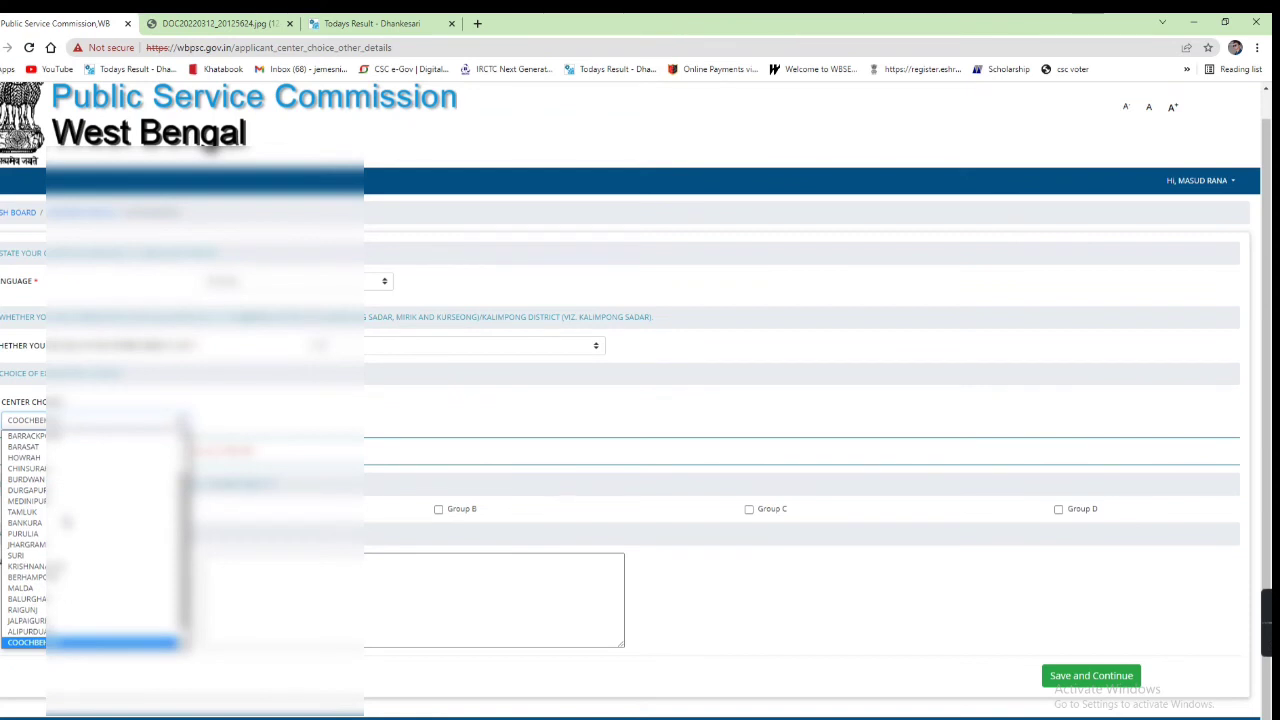
pyautogui.press('Return')
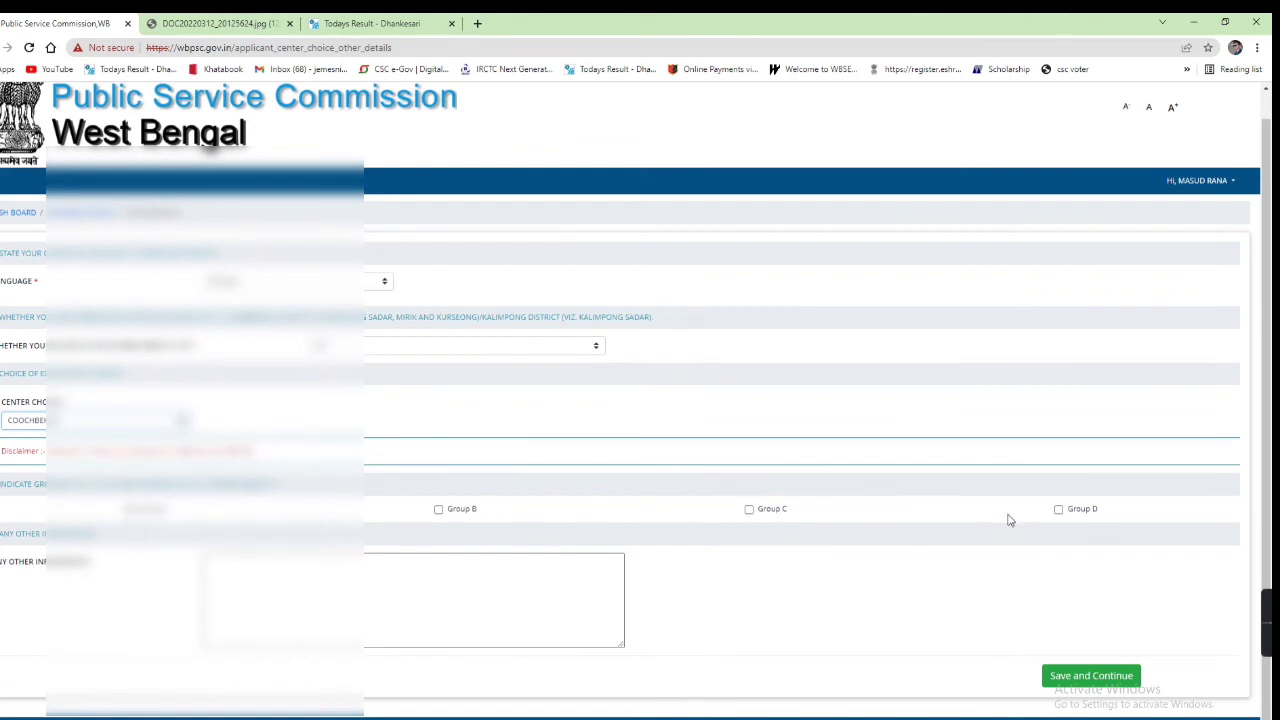
pyautogui.click(128, 511)
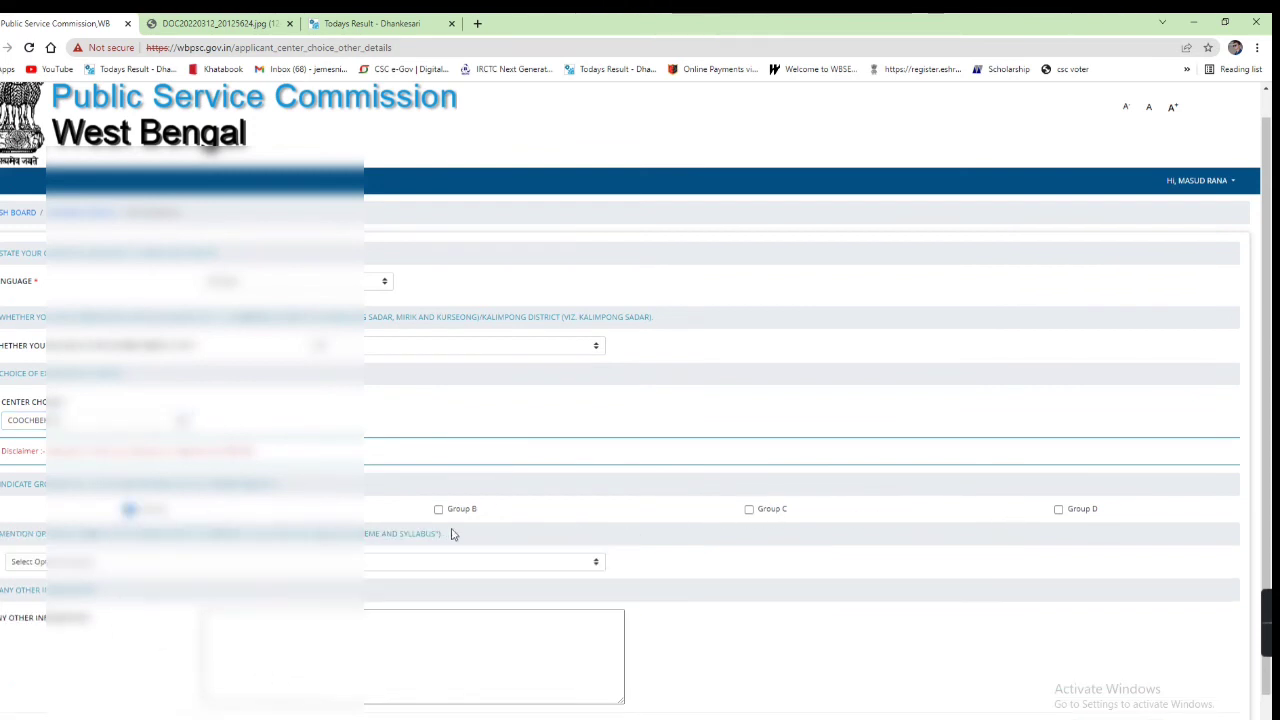
pyautogui.click(438, 509)
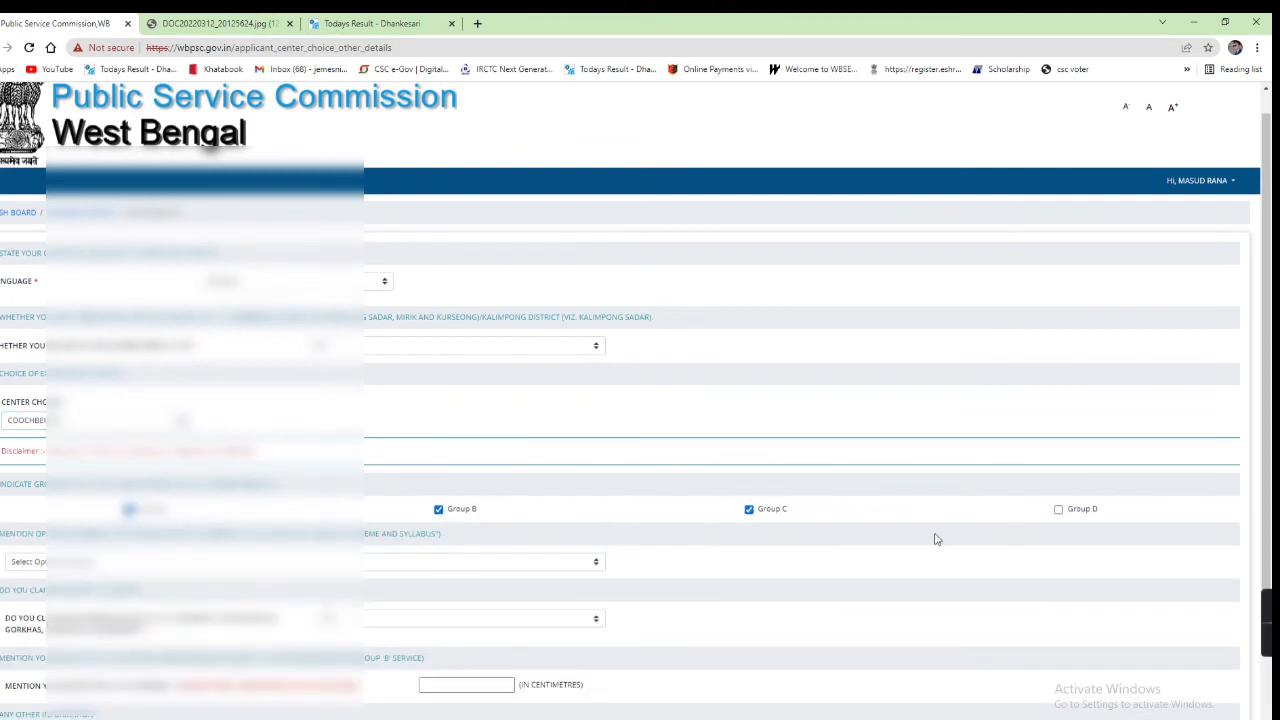
# Step: Tick Group D, select 24-HISTORY as the optional subject, and answer the claim question below it
pyautogui.click(1059, 511)
pyautogui.scroll(-2, 563, 608)
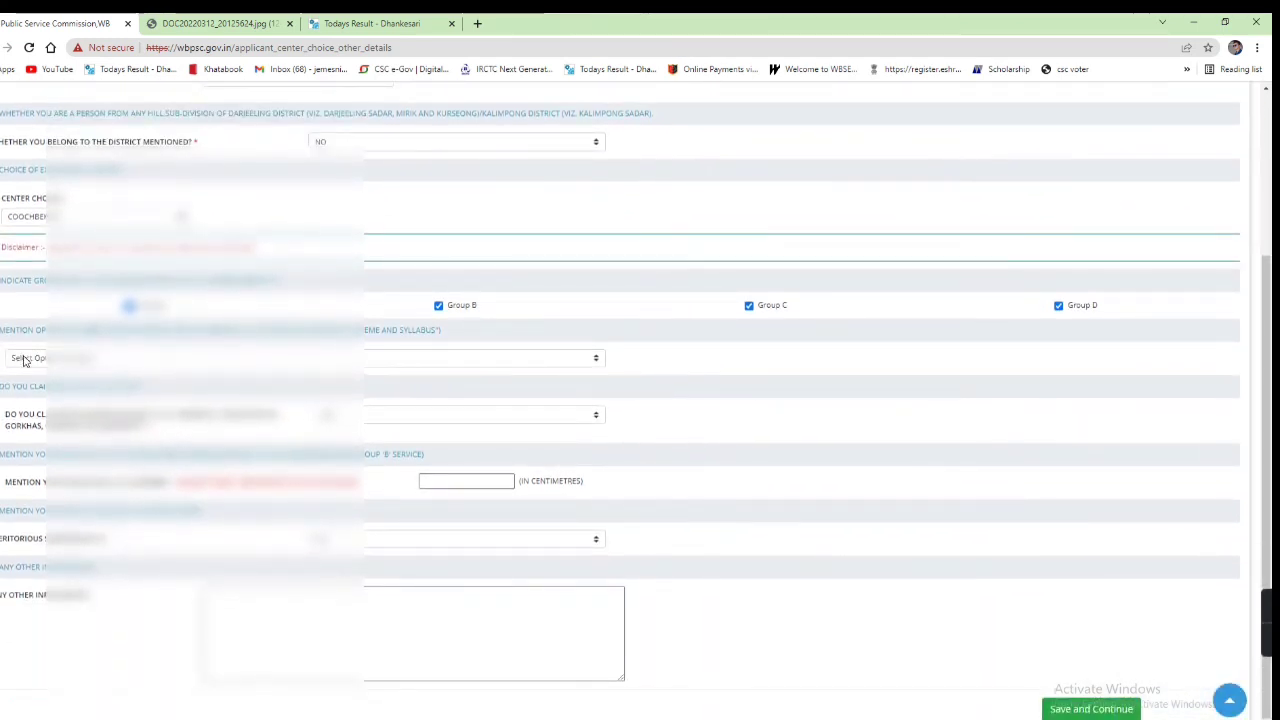
pyautogui.click(25, 360)
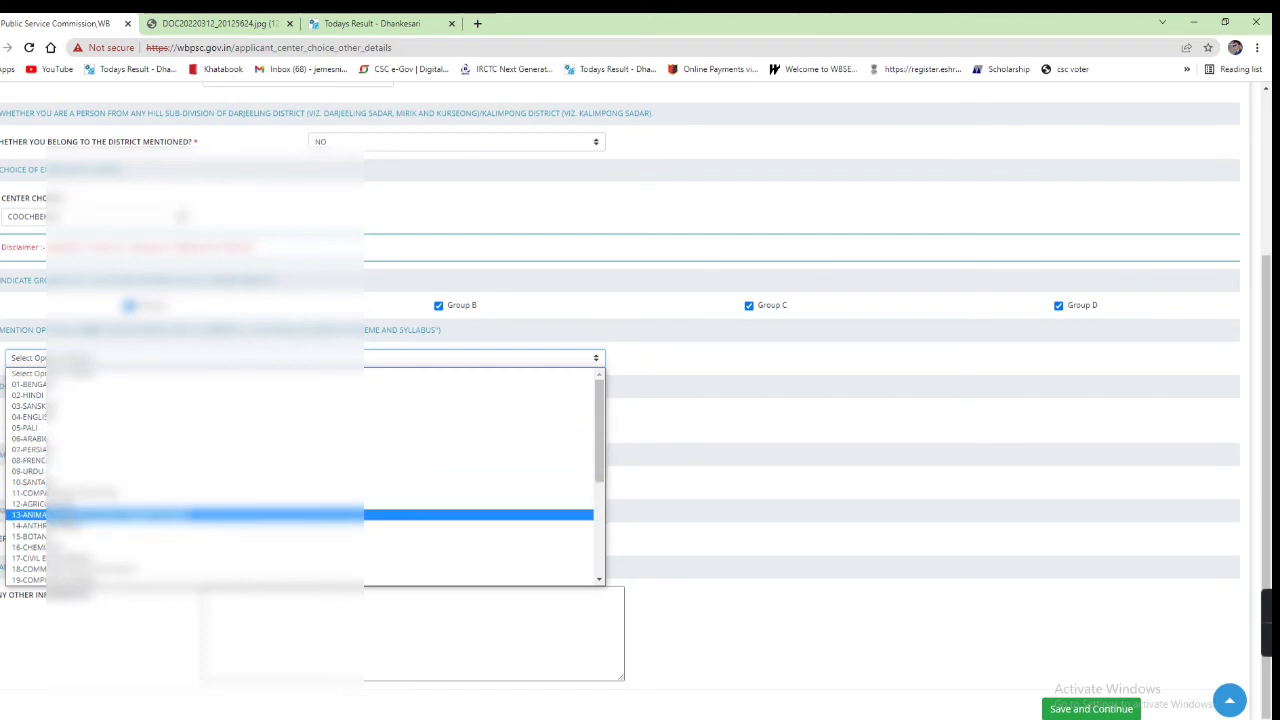
pyautogui.scroll(-3, 300, 547)
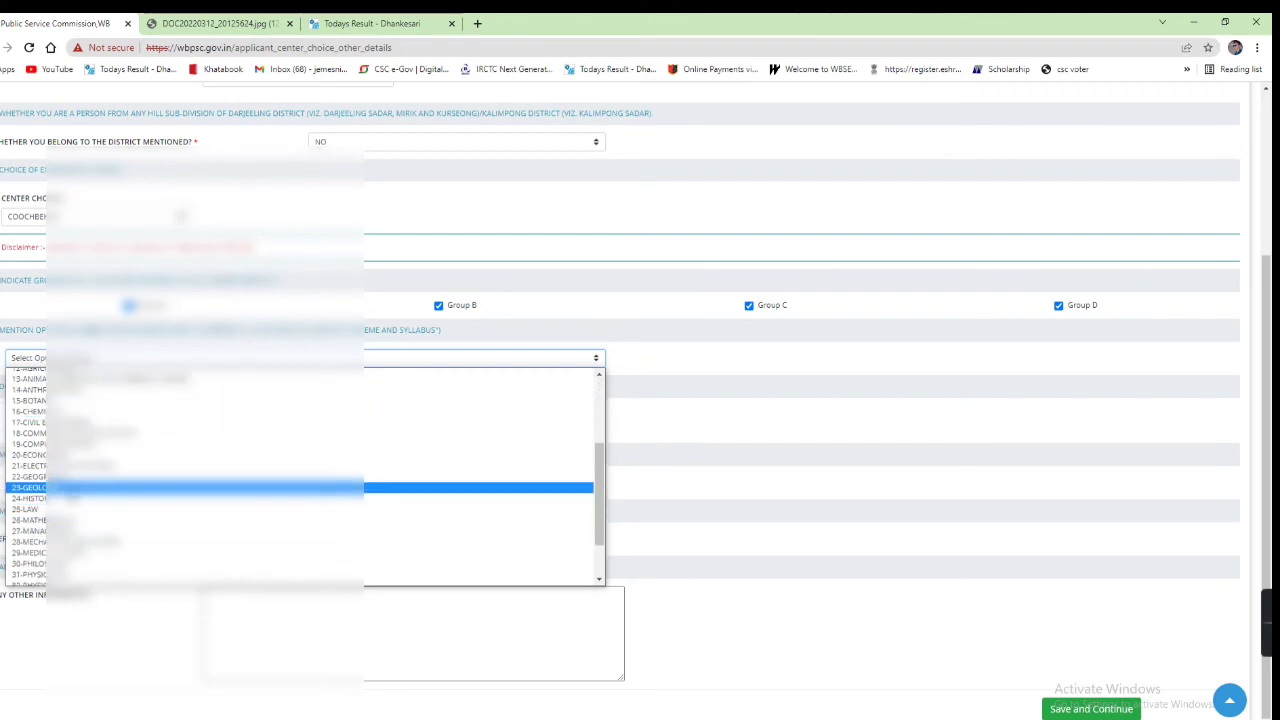
pyautogui.click(70, 498)
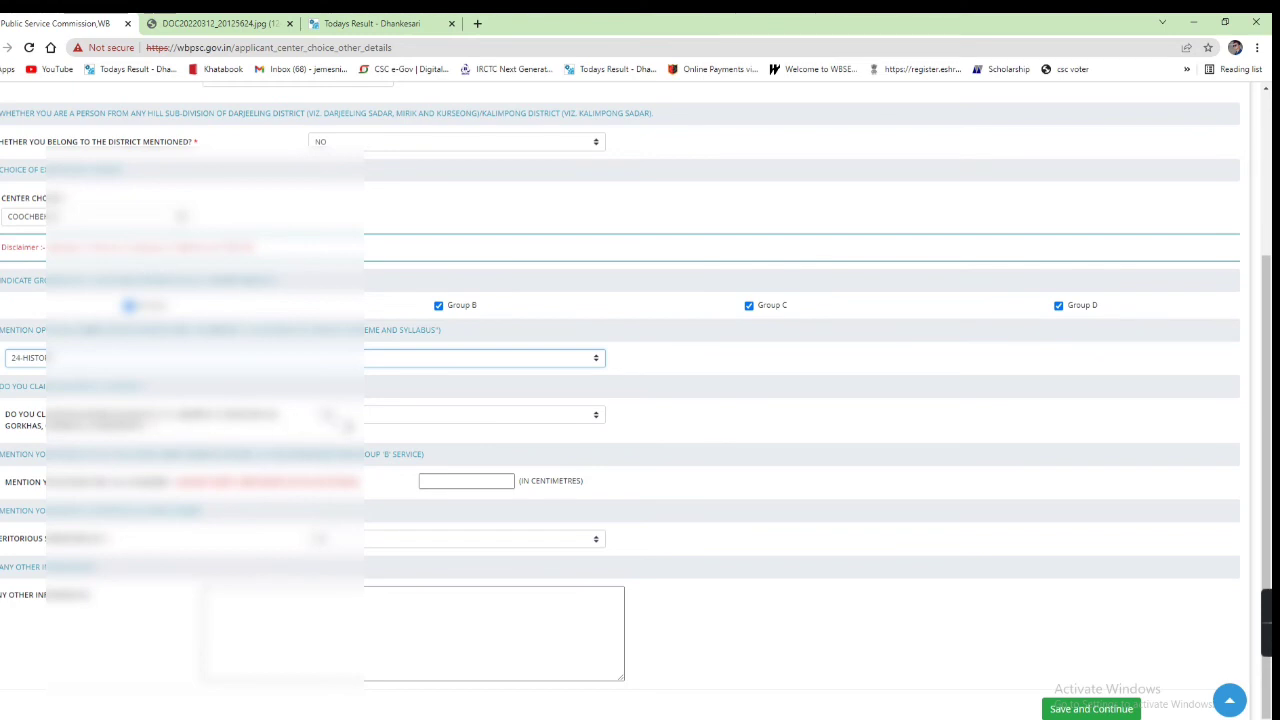
pyautogui.click(334, 415)
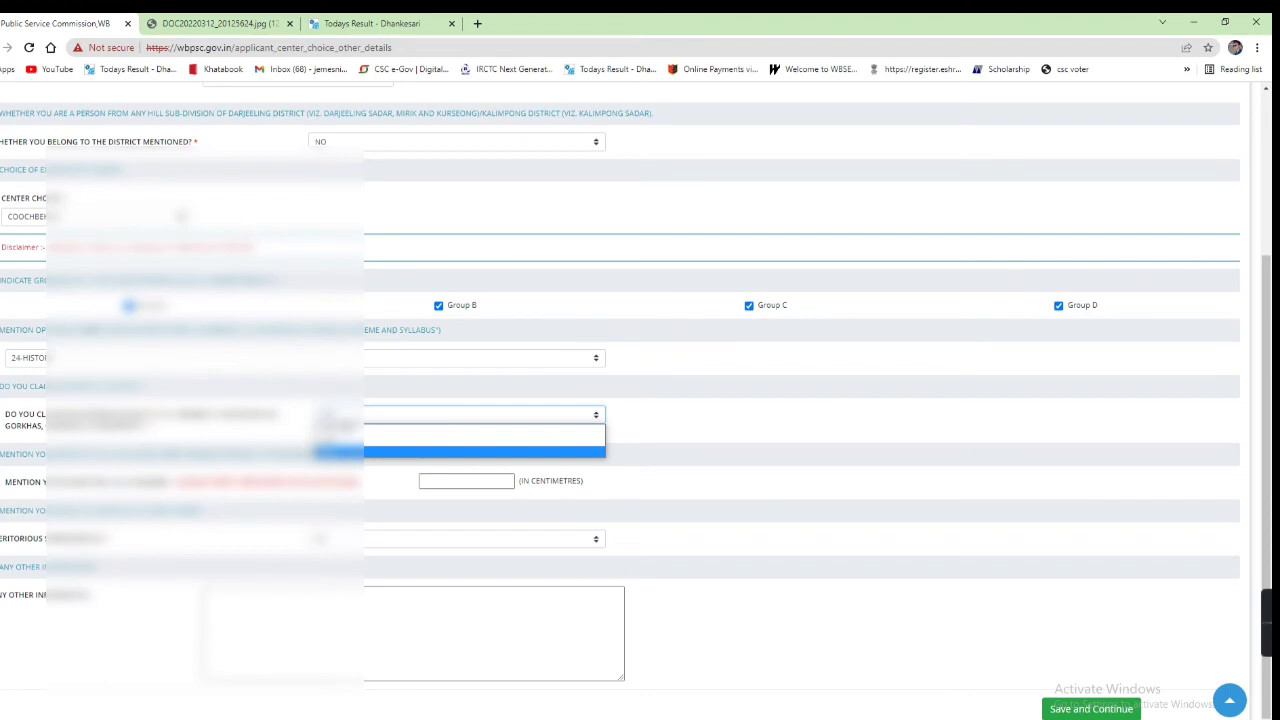
pyautogui.click(335, 451)
pyautogui.scroll(-1, 335, 430)
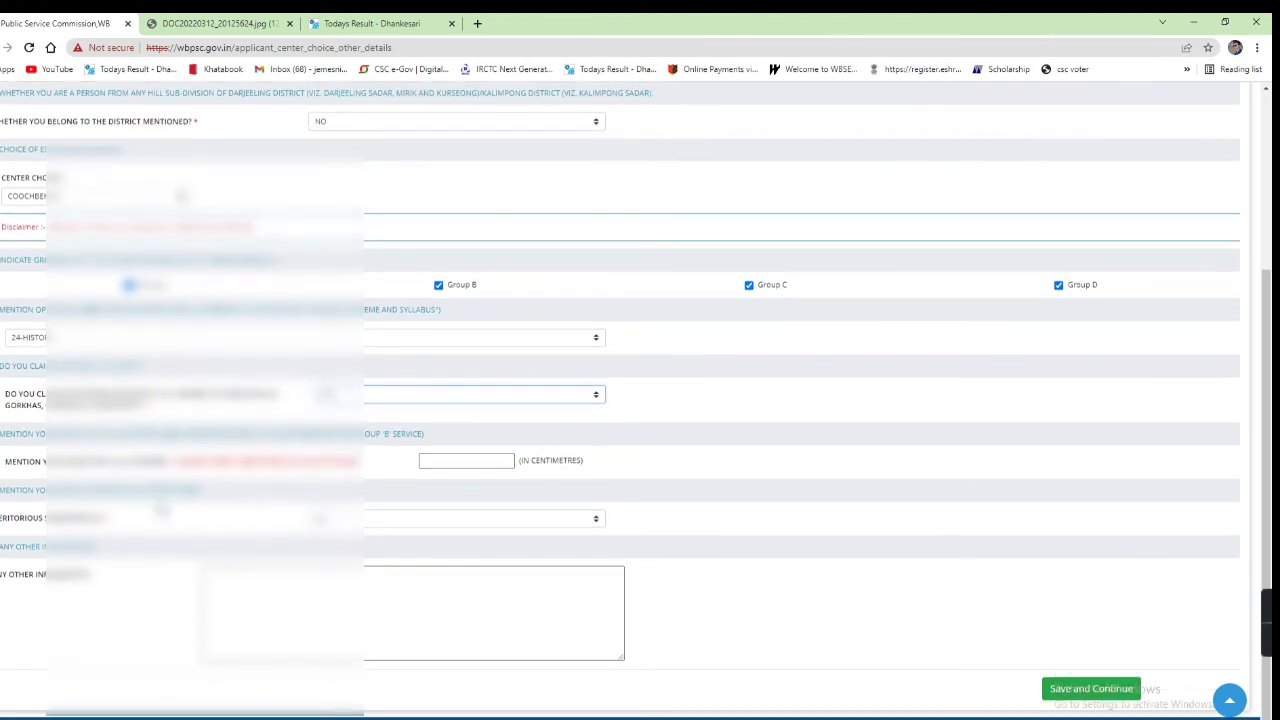
# Step: Enter a height of 175 centimetres and keep the existing answer to the last question
pyautogui.click(459, 460)
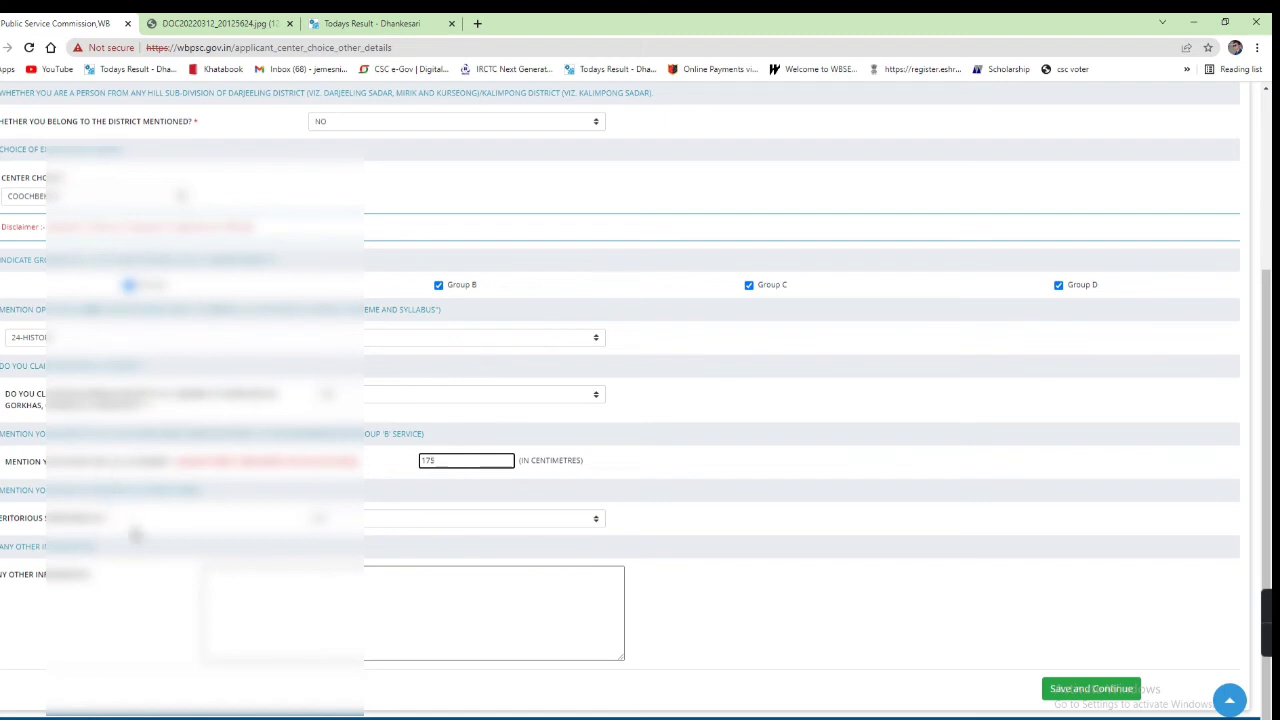
pyautogui.click(82, 543)
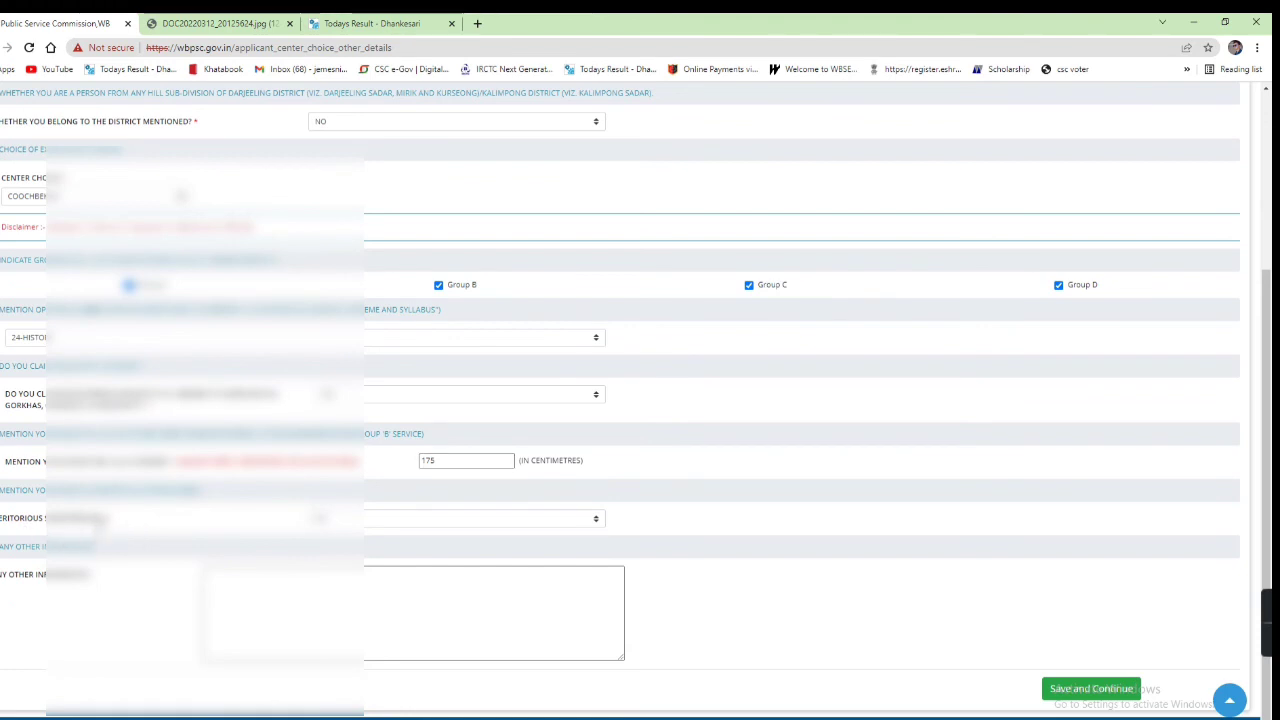
pyautogui.click(393, 521)
pyautogui.click(390, 551)
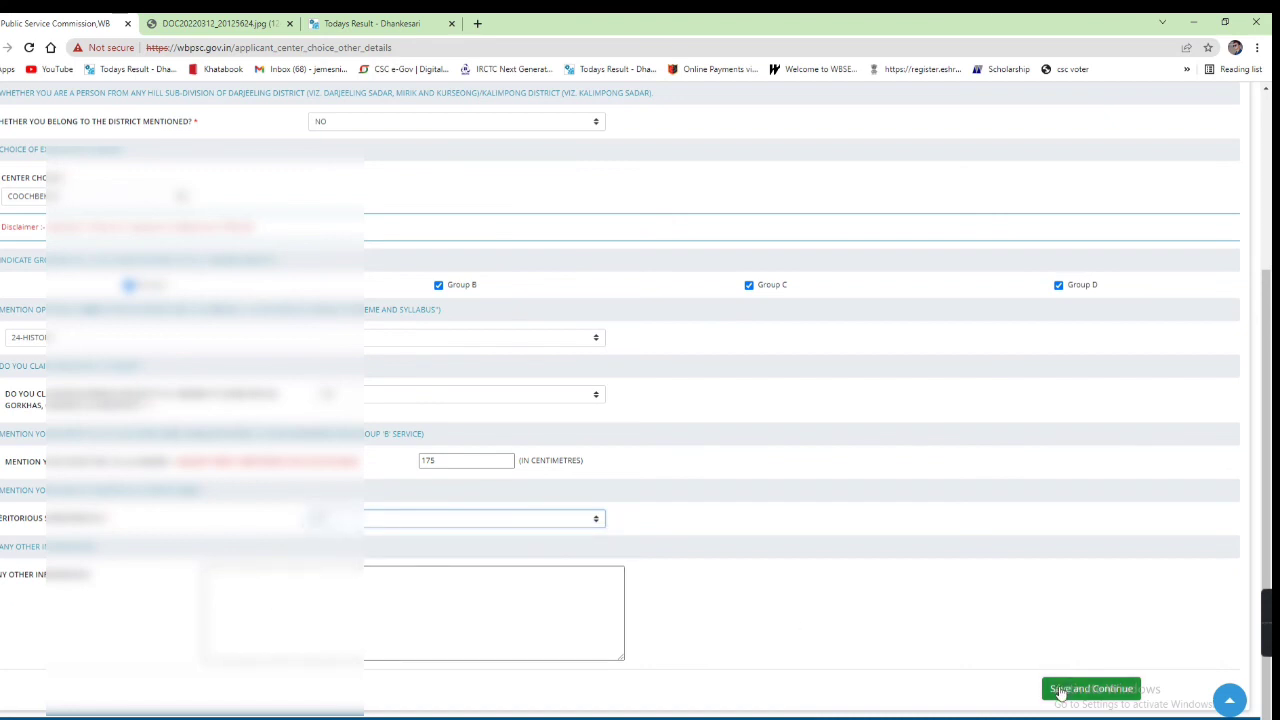
# Step: Save the other details and exam centre with Save and Continue, confirming the save prompt
pyautogui.click(1062, 690)
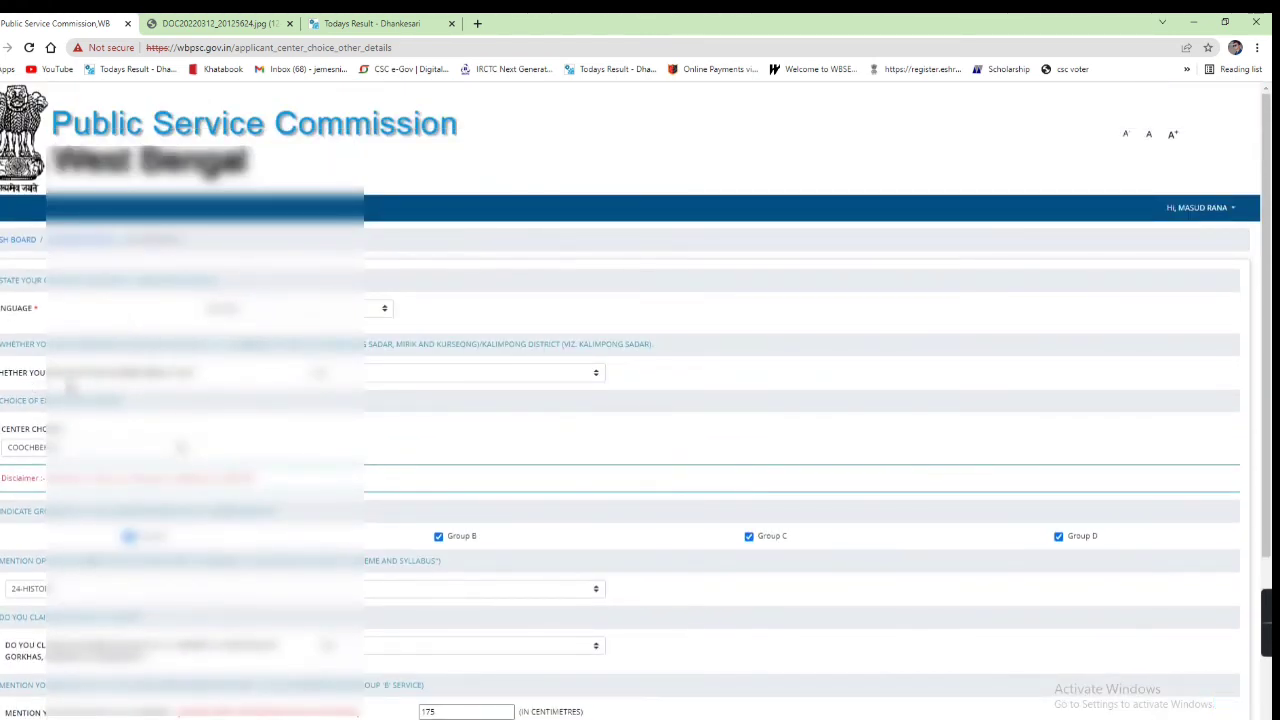
pyautogui.scroll(-1, 165, 385)
pyautogui.scroll(-3, 563, 297)
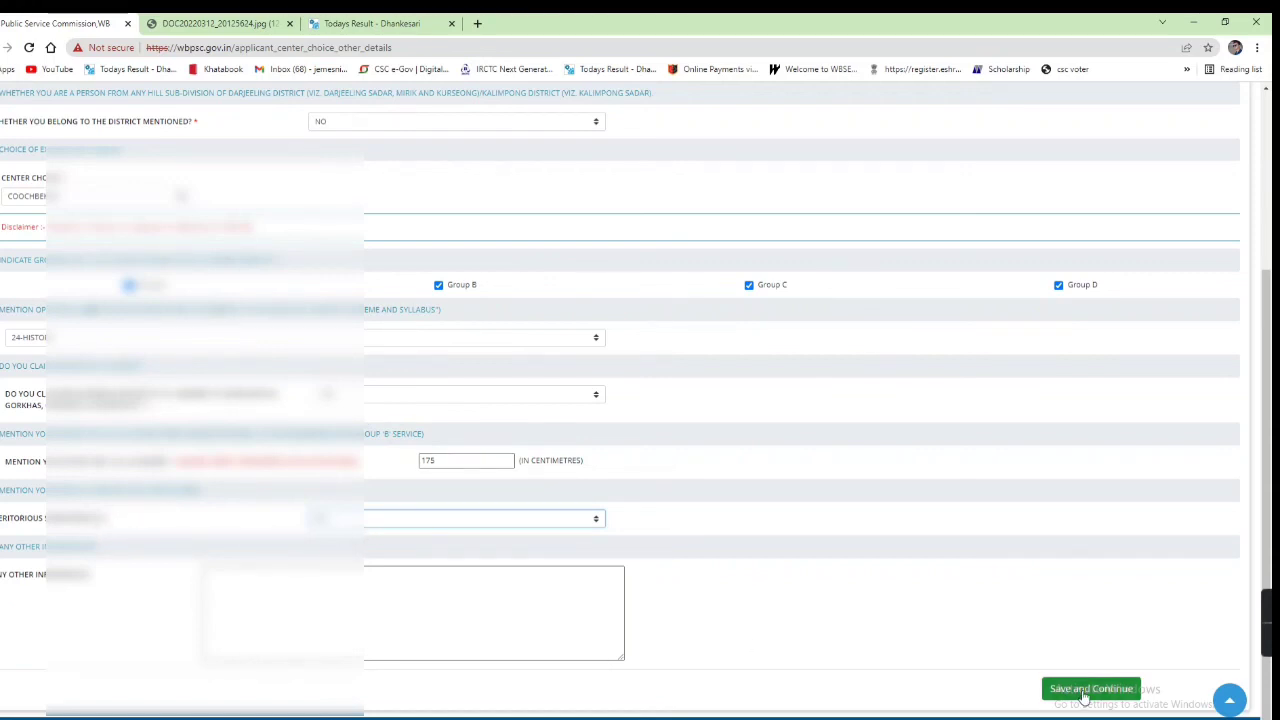
pyautogui.click(1085, 694)
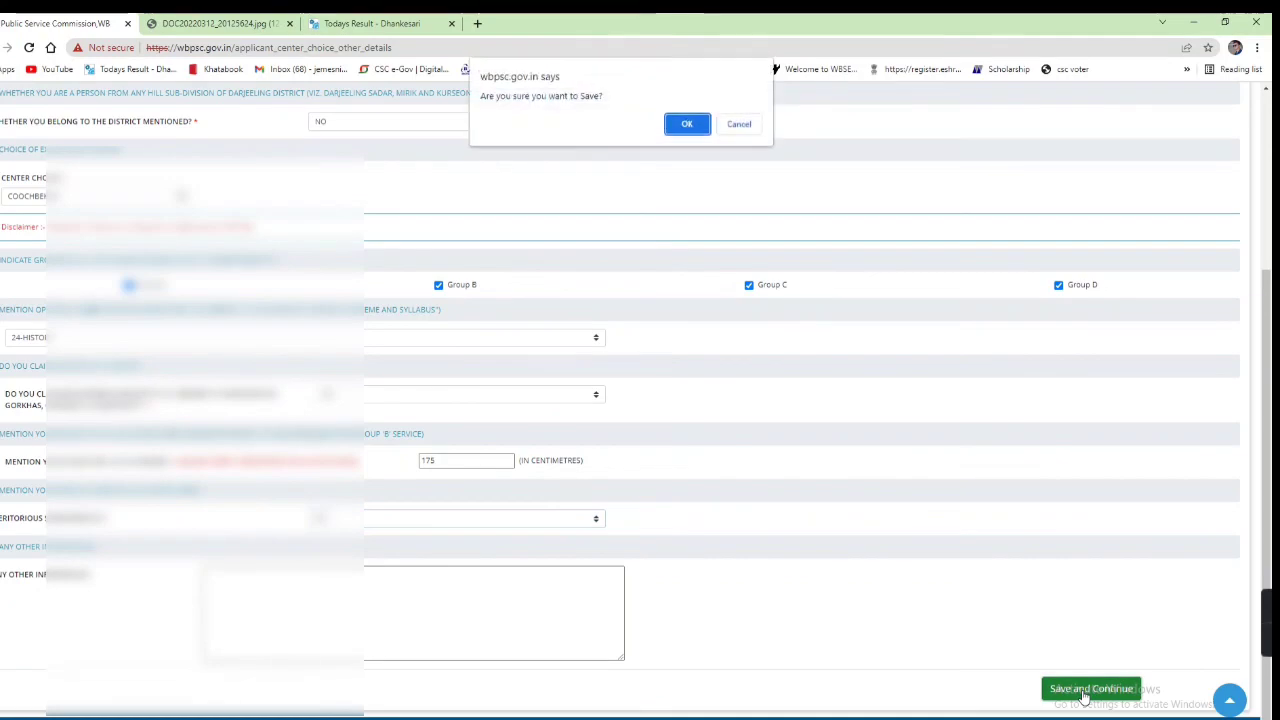
pyautogui.click(686, 126)
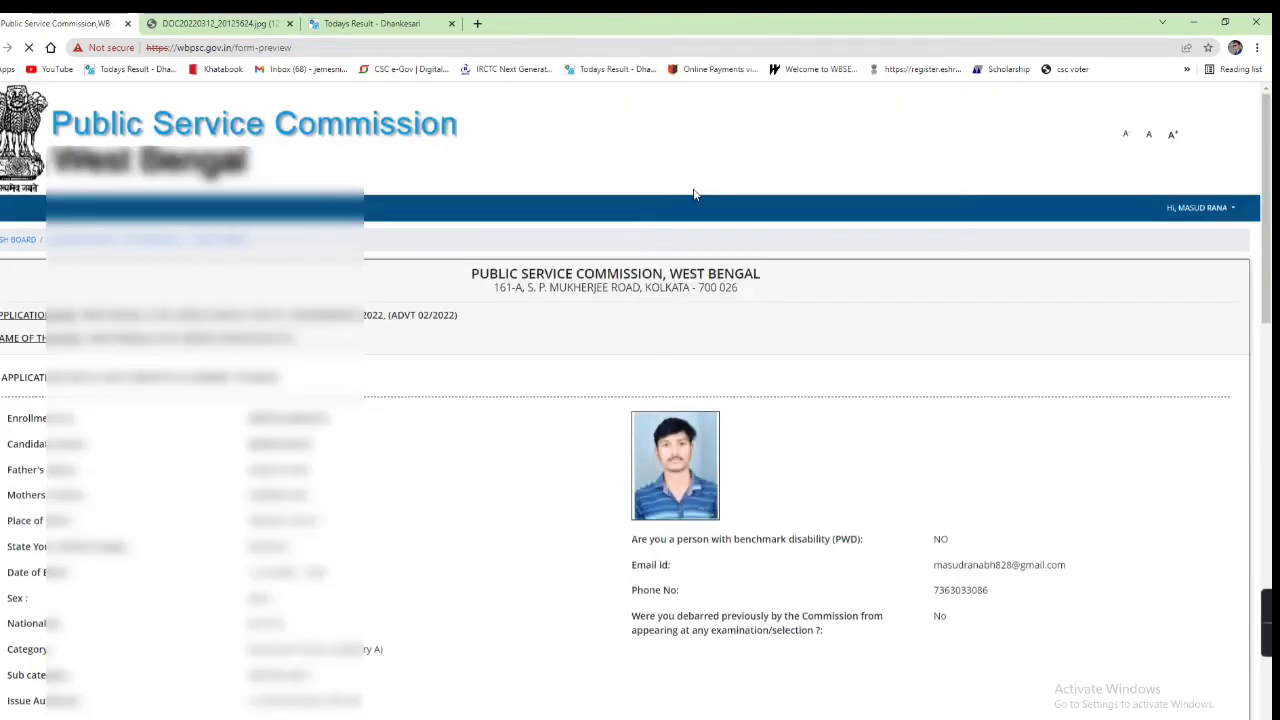
pyautogui.scroll(-3, 423, 343)
pyautogui.scroll(1, 424, 344)
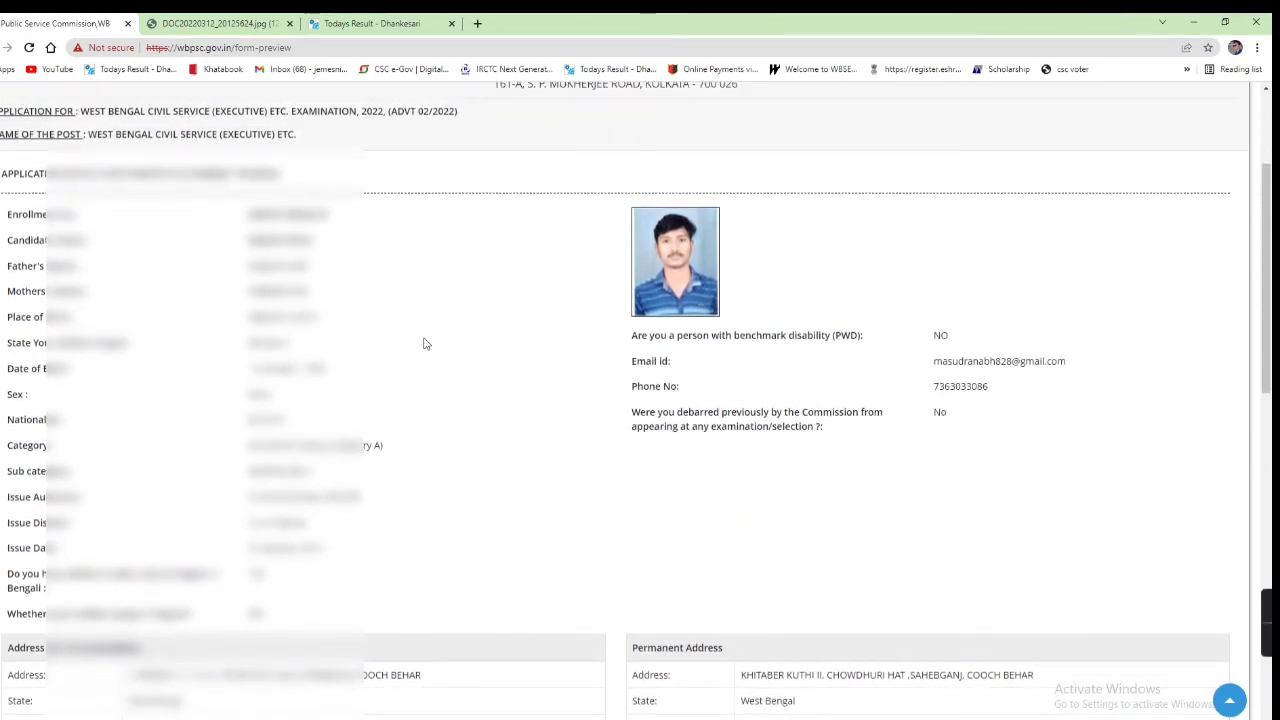
pyautogui.scroll(-2, 423, 343)
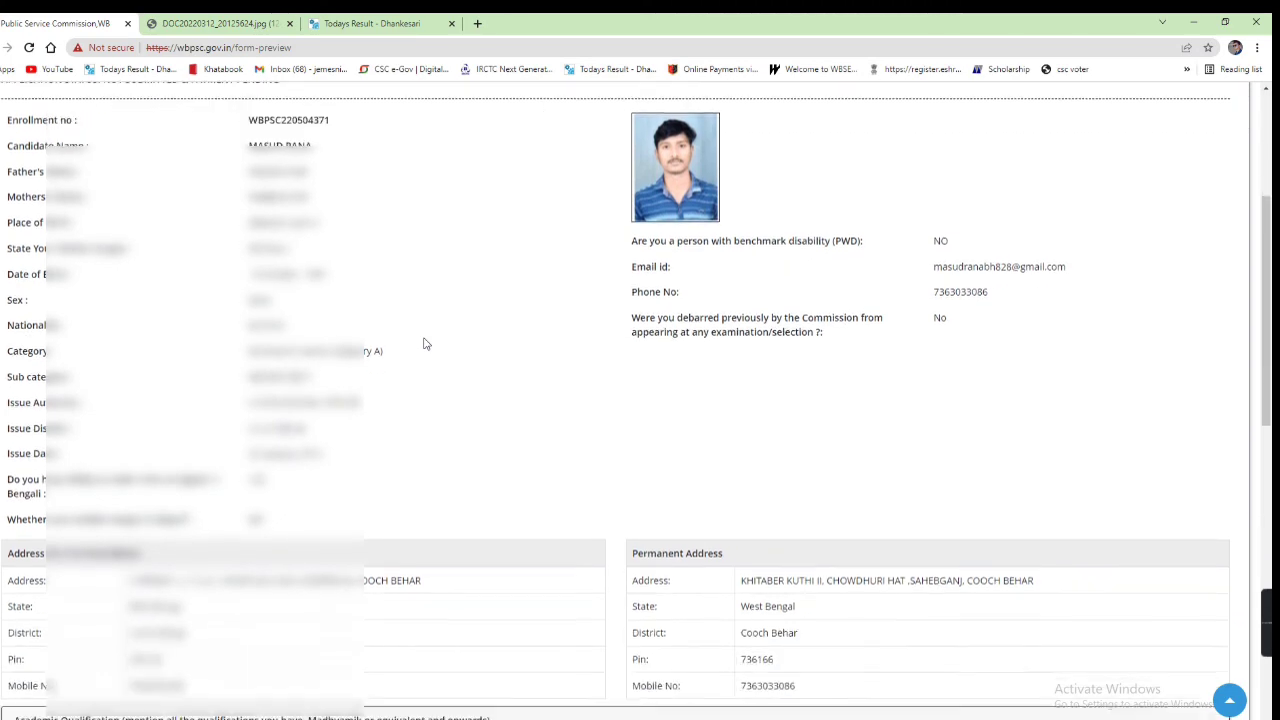
pyautogui.scroll(-5, 423, 343)
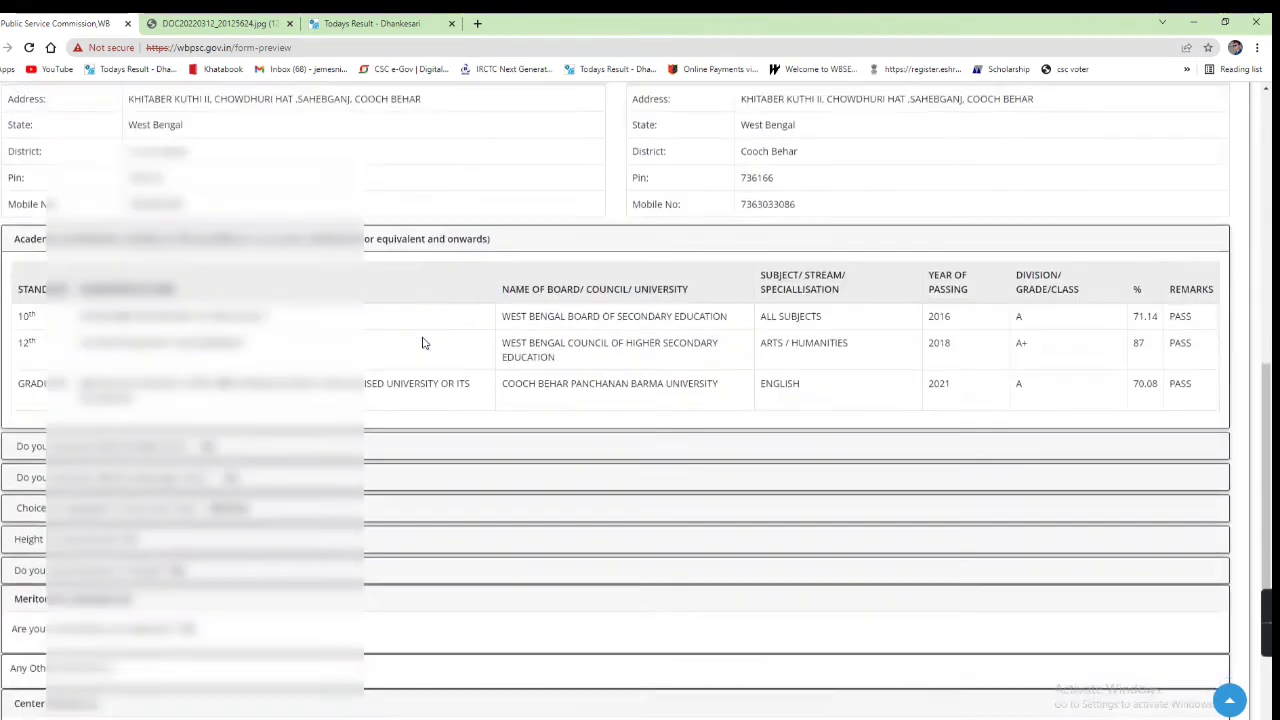
pyautogui.scroll(7, 423, 343)
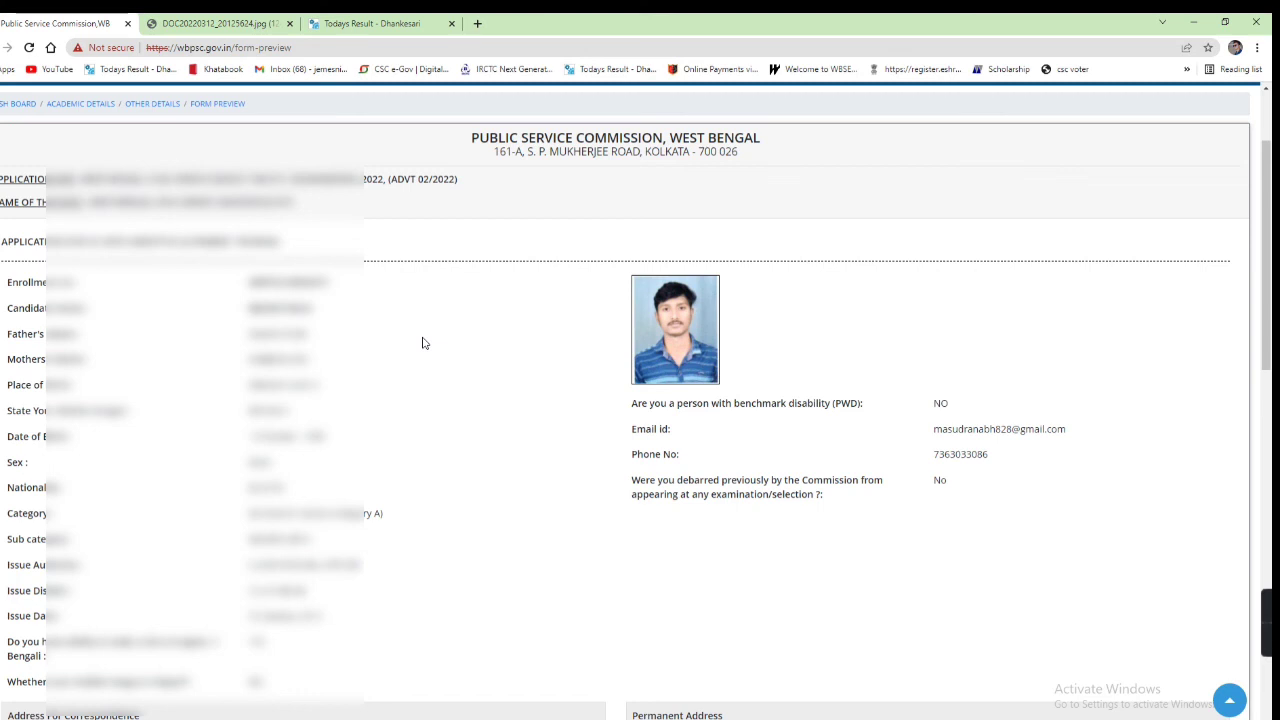
pyautogui.scroll(-10, 423, 343)
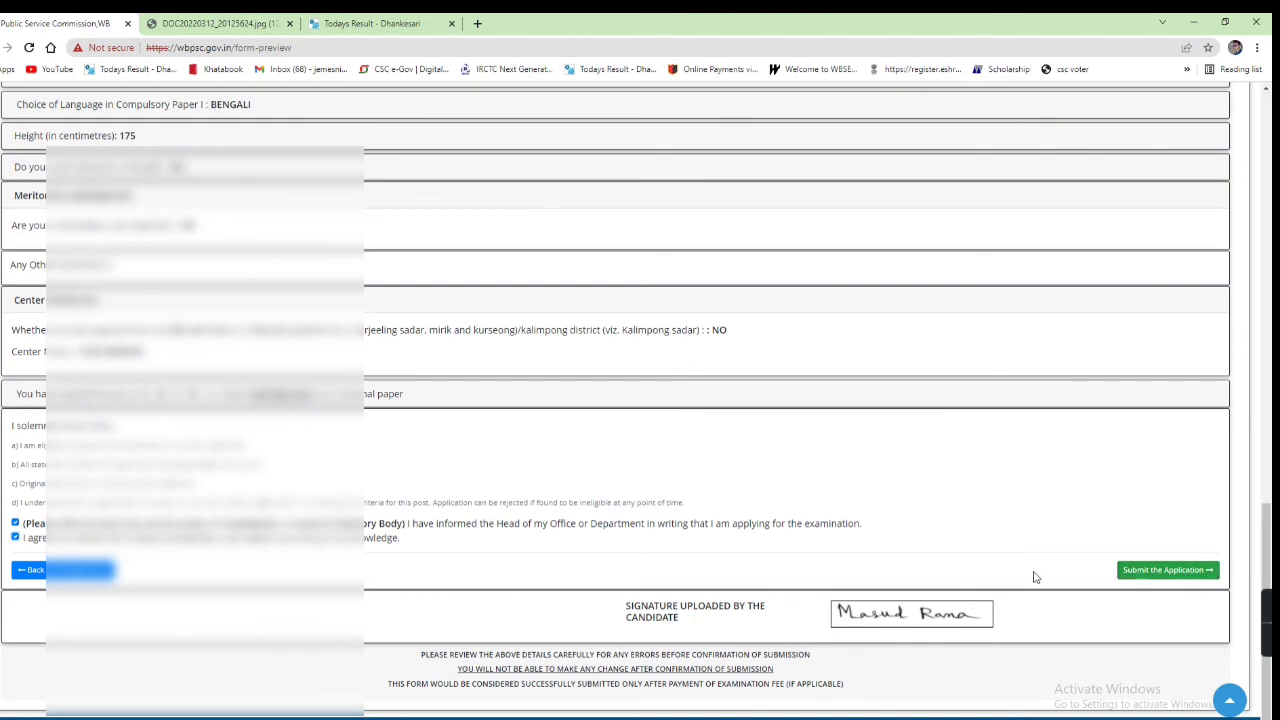
pyautogui.scroll(1, 1035, 578)
pyautogui.scroll(10, 1035, 578)
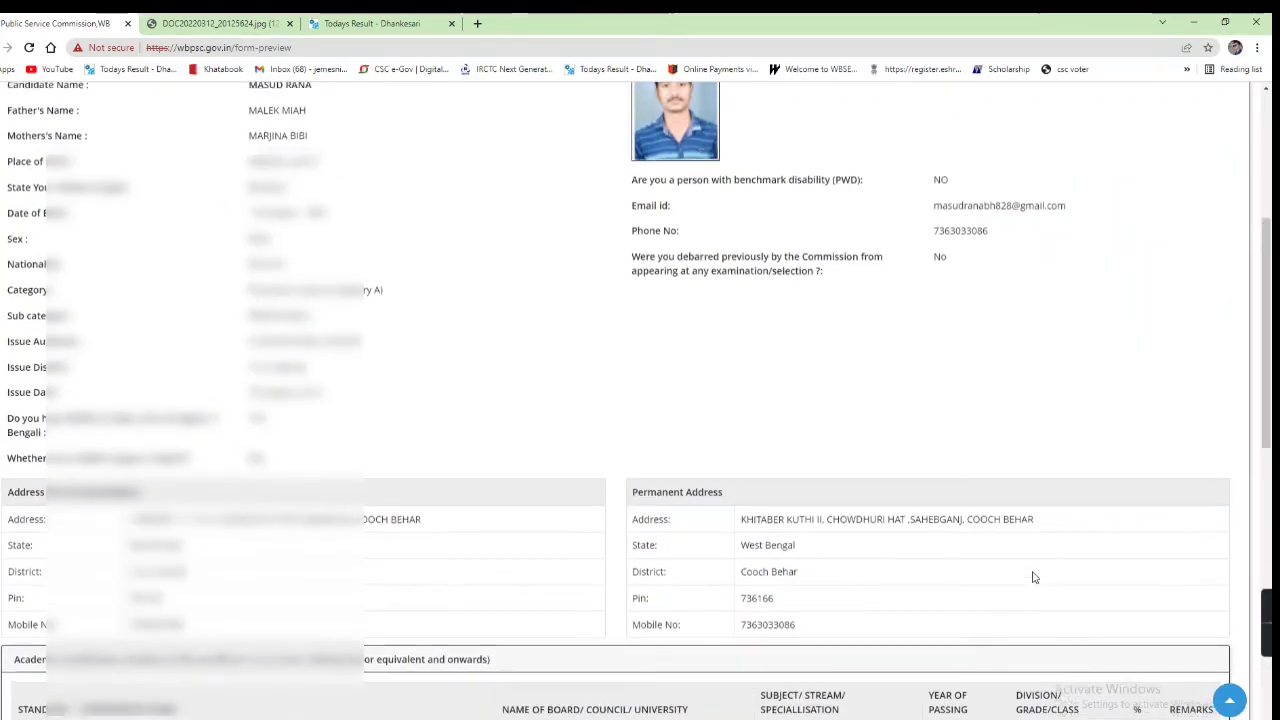
pyautogui.scroll(-10, 1035, 578)
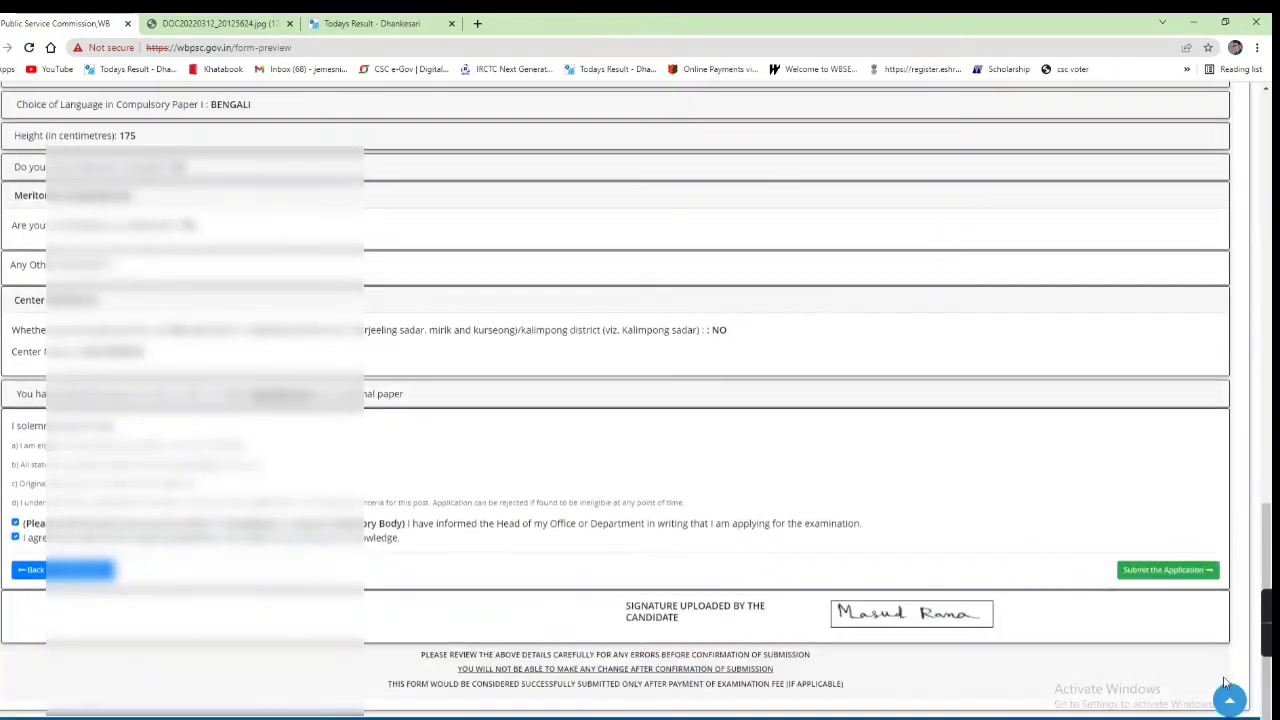
# Step: Submit the application, choose ONLINE payment via BILL DESK, agree to the terms, and pay the ₹210.00 fee
pyautogui.click(1135, 574)
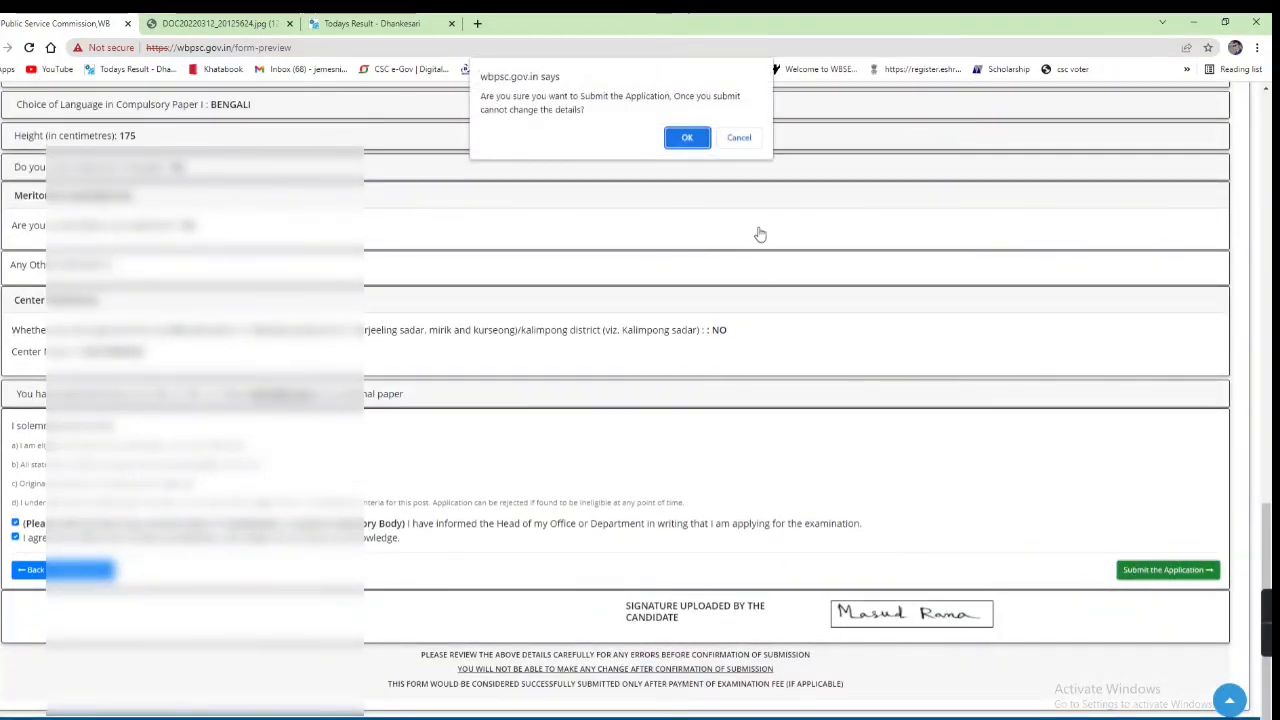
pyautogui.click(686, 138)
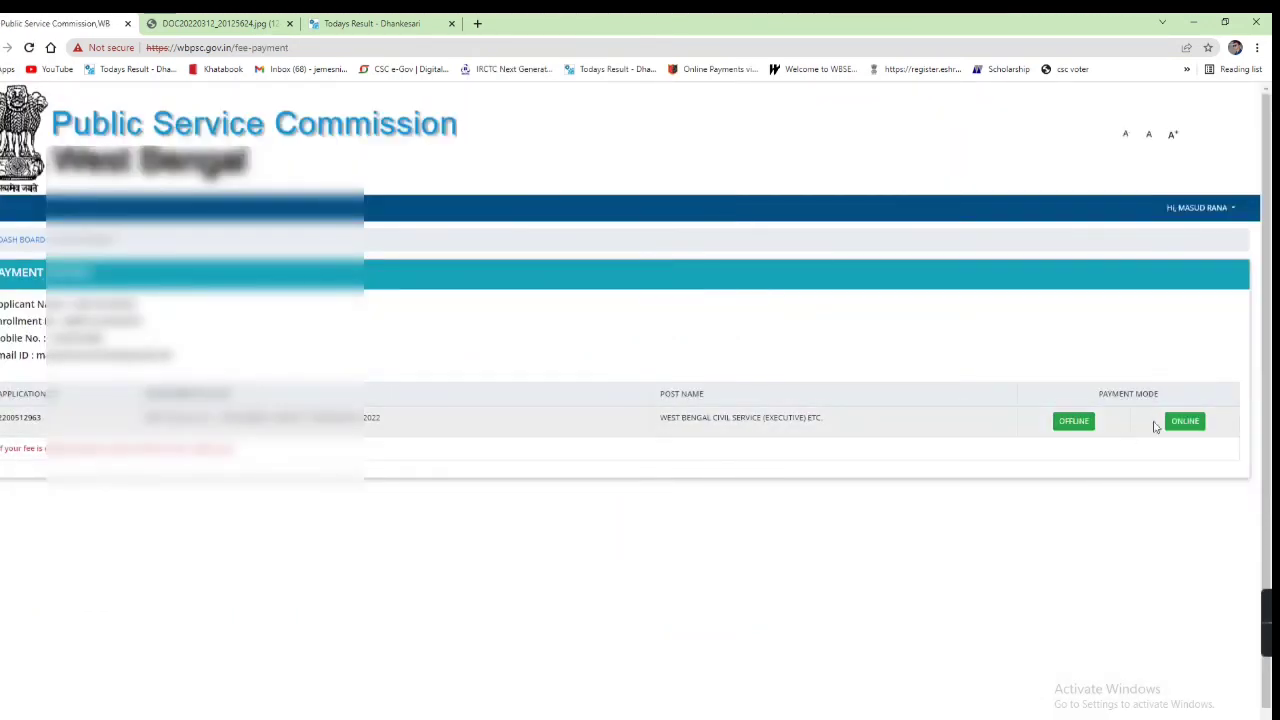
pyautogui.click(1182, 422)
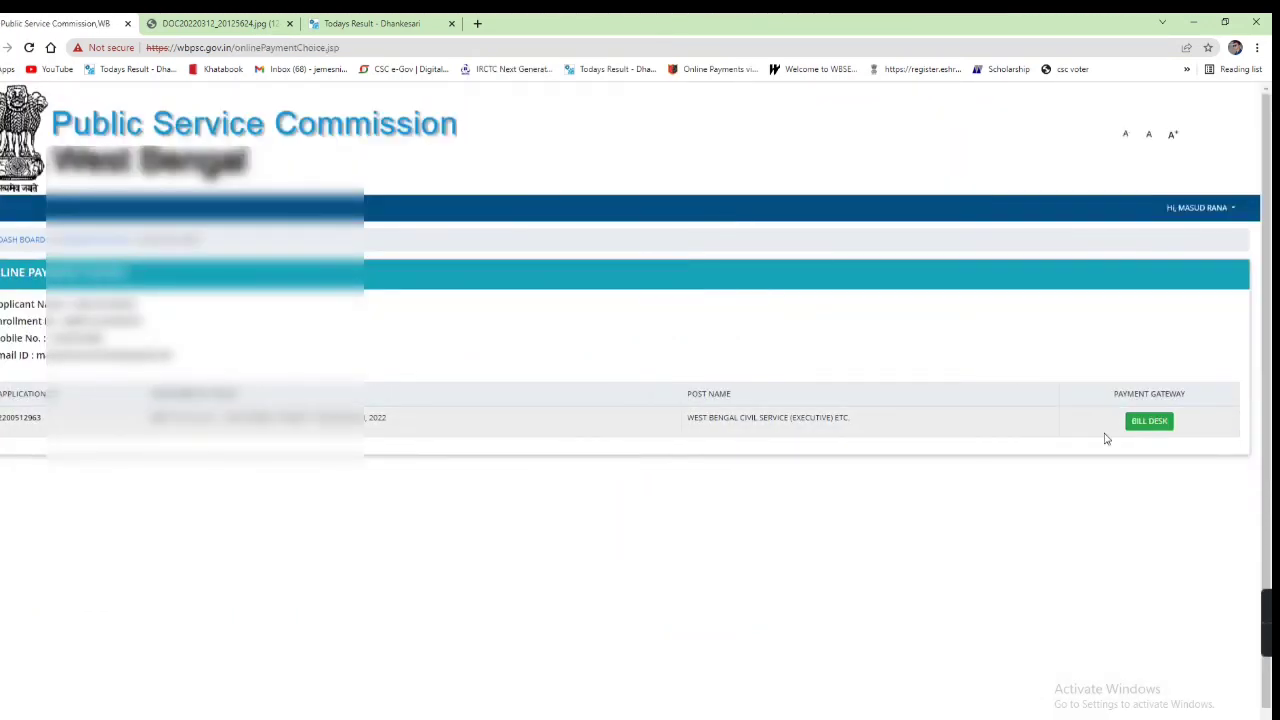
pyautogui.click(1150, 421)
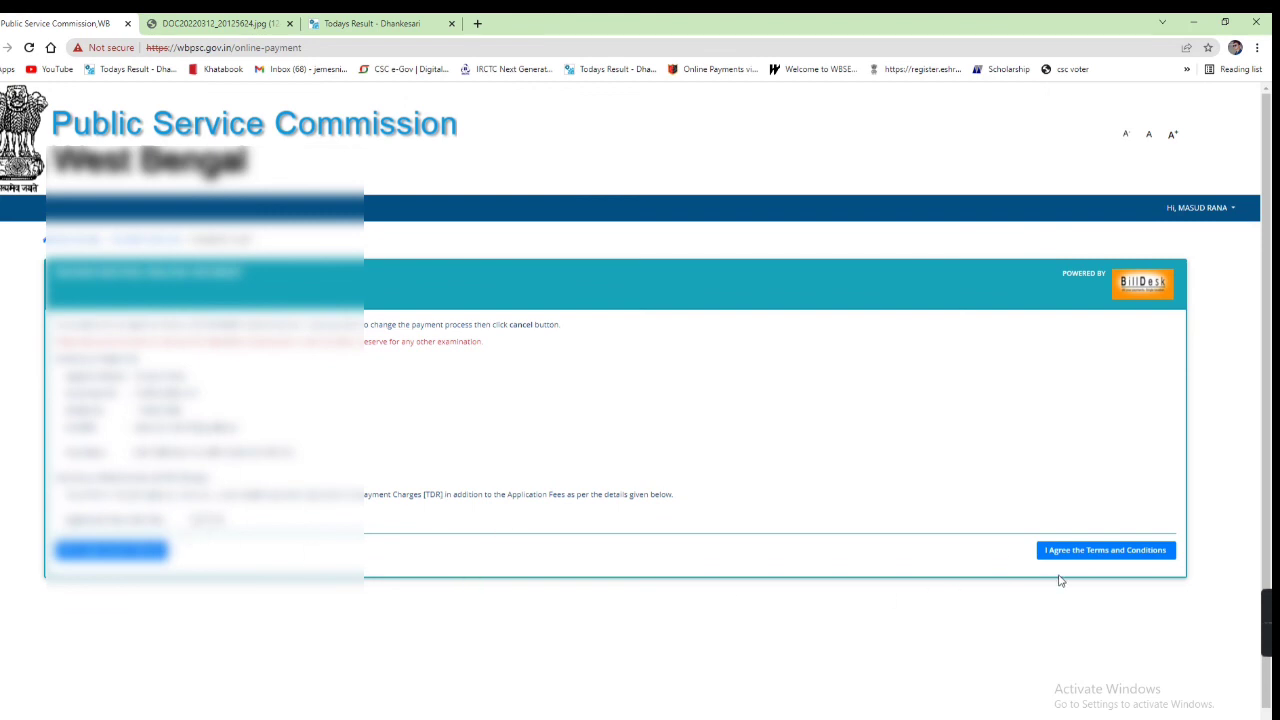
pyautogui.click(1105, 552)
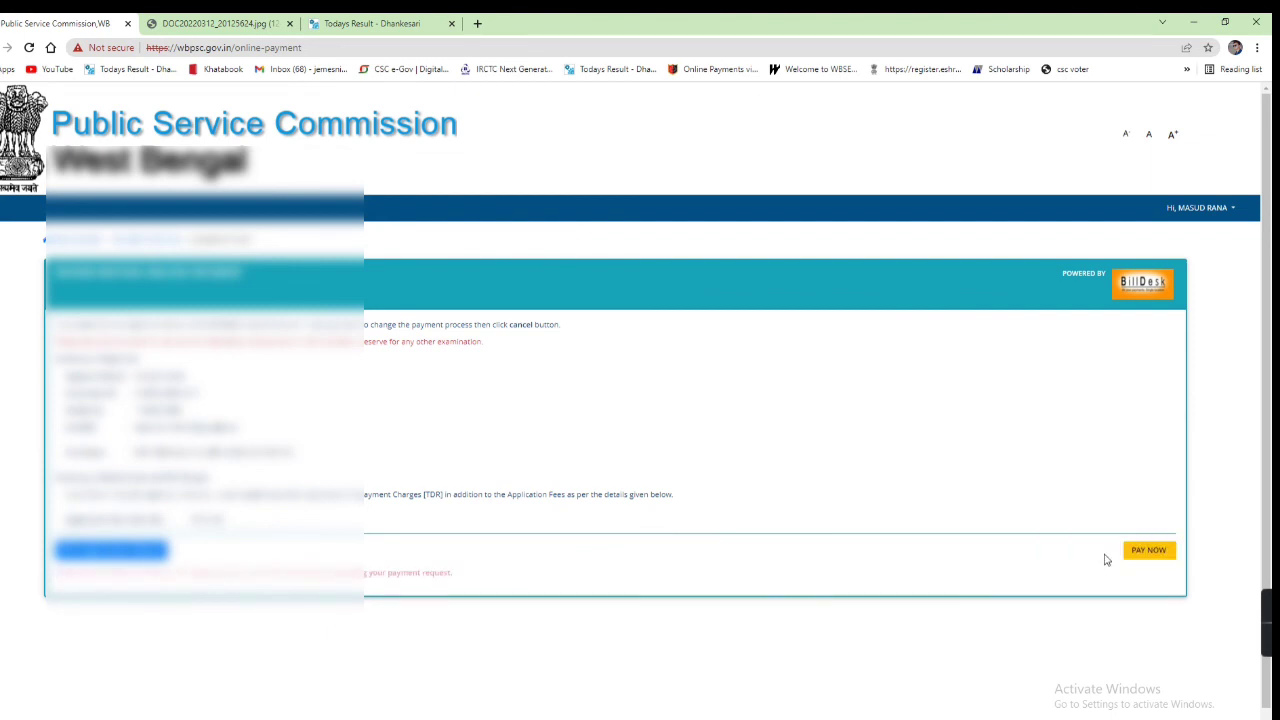
pyautogui.click(1140, 552)
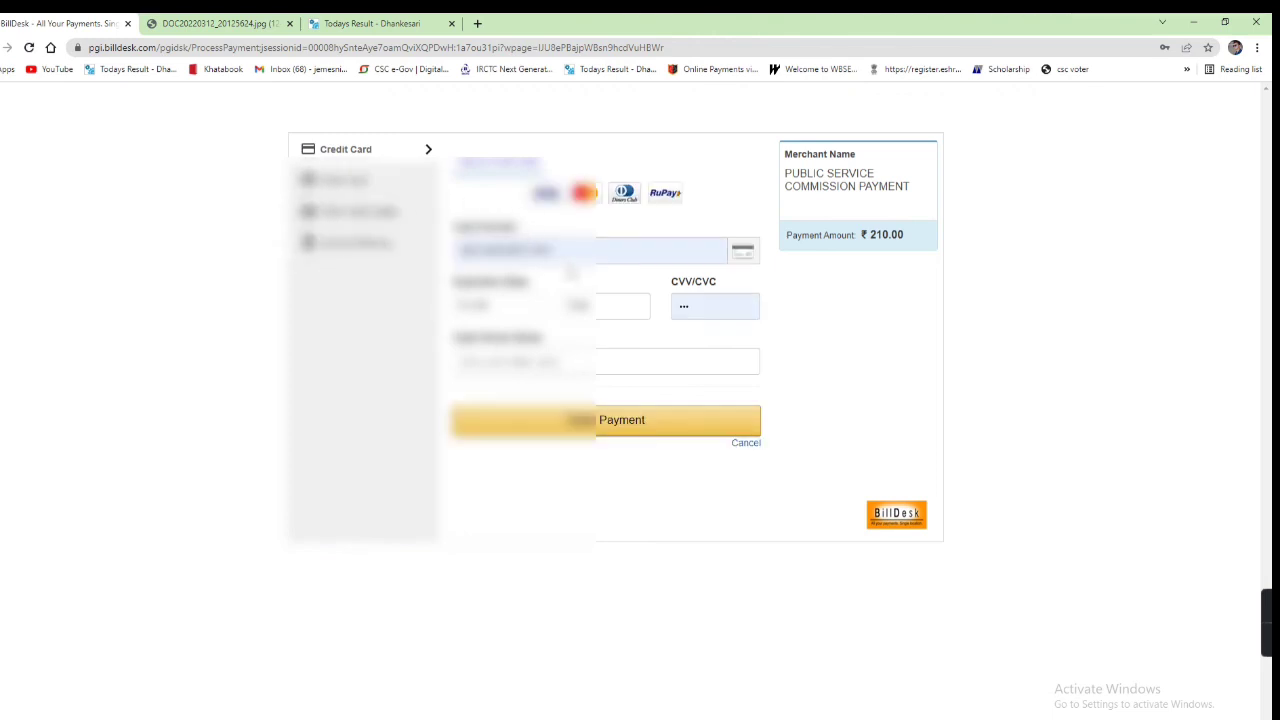
# Step: Set the card's expiry month and year on the BillDesk card form
pyautogui.click(518, 308)
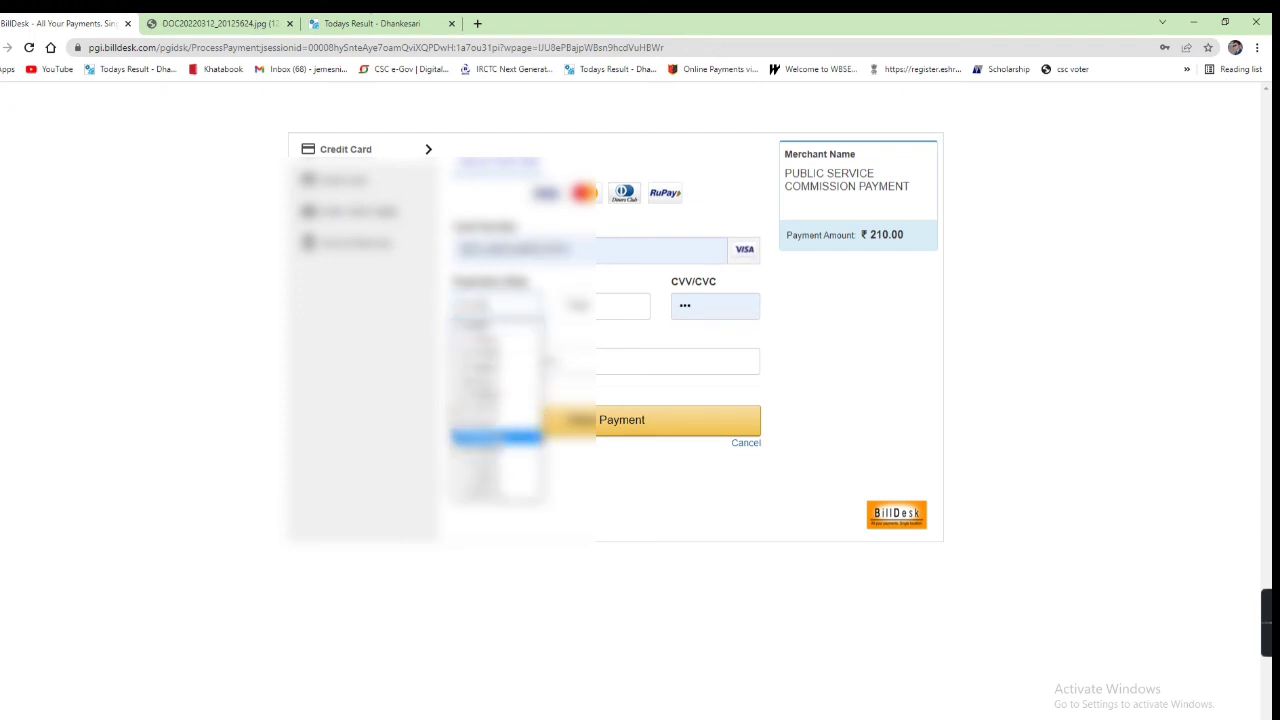
pyautogui.press('Down')
pyautogui.press('Return')
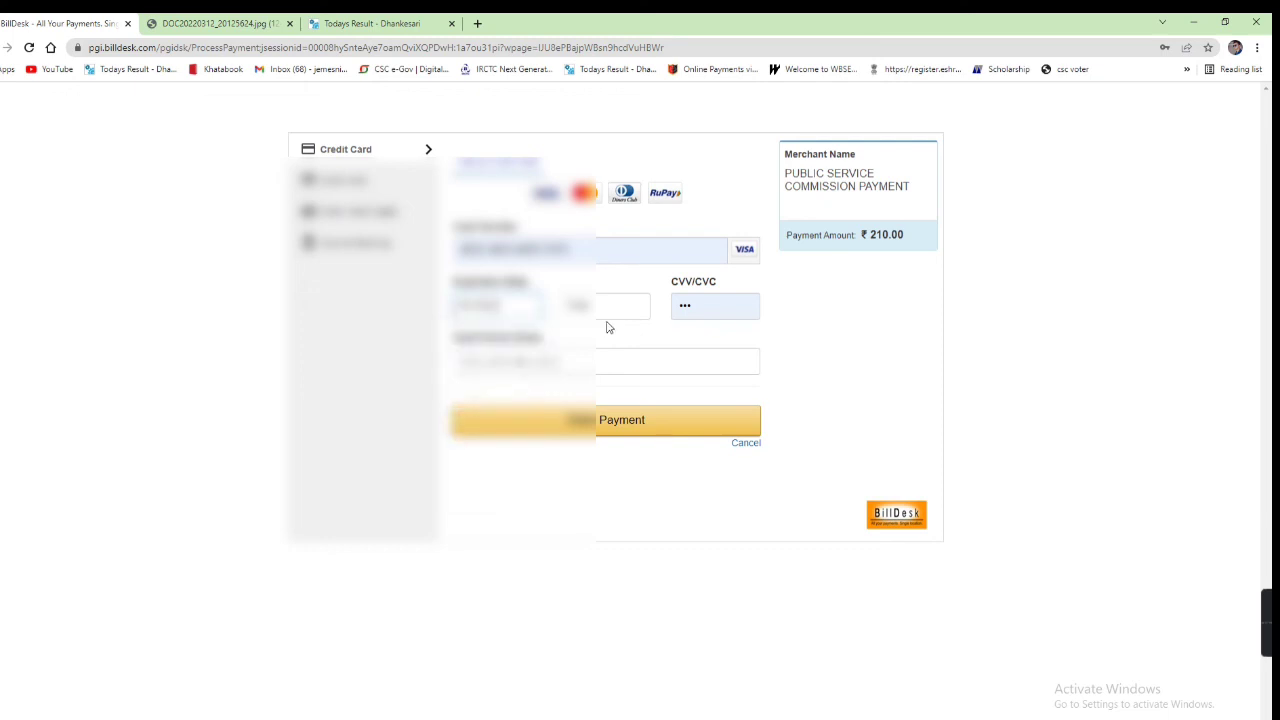
pyautogui.click(606, 316)
pyautogui.click(597, 370)
# Step: Enter the CVV and card-holder name, then make the Rs. 211.89 payment including convenience fee
pyautogui.doubleClick(726, 315)
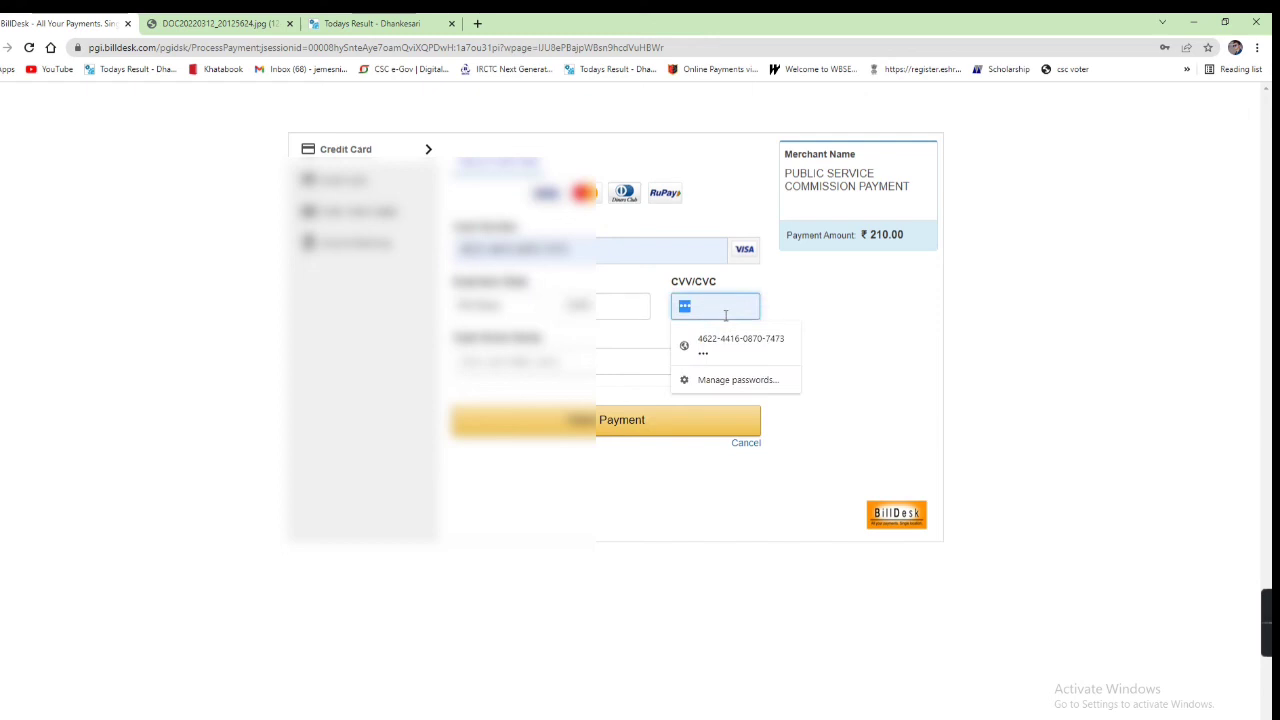
pyautogui.write('1')
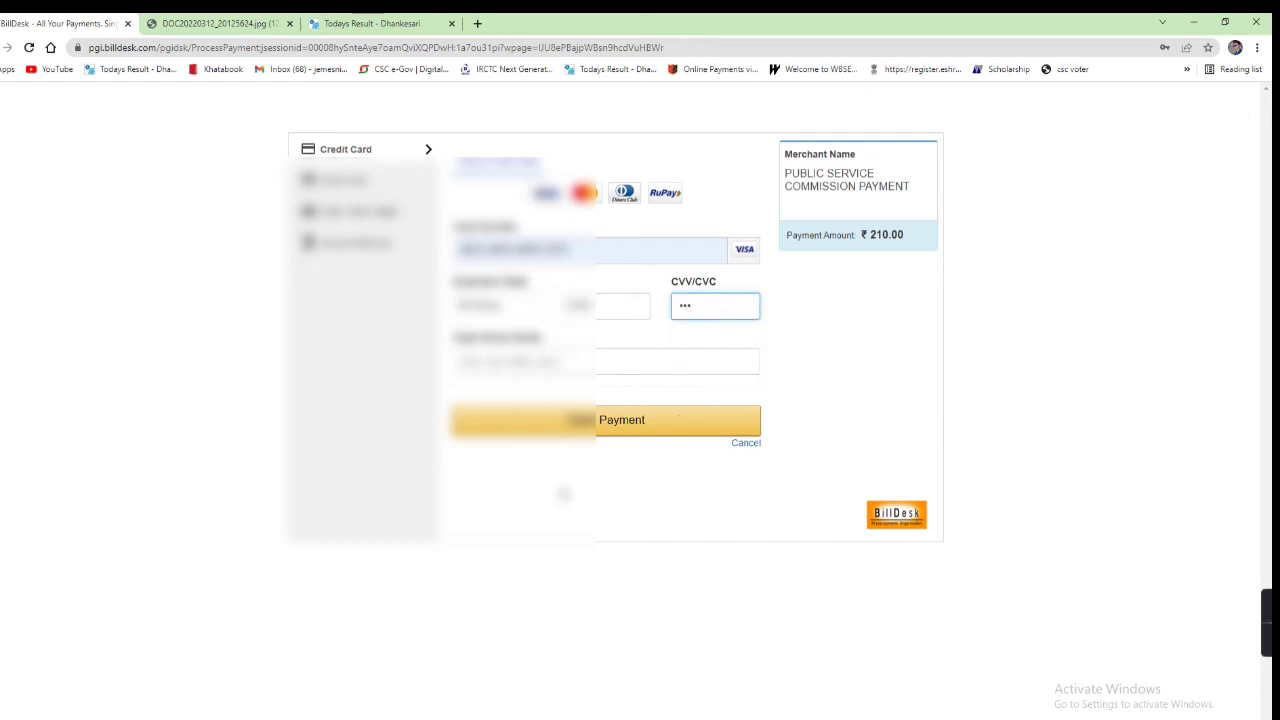
pyautogui.click(605, 361)
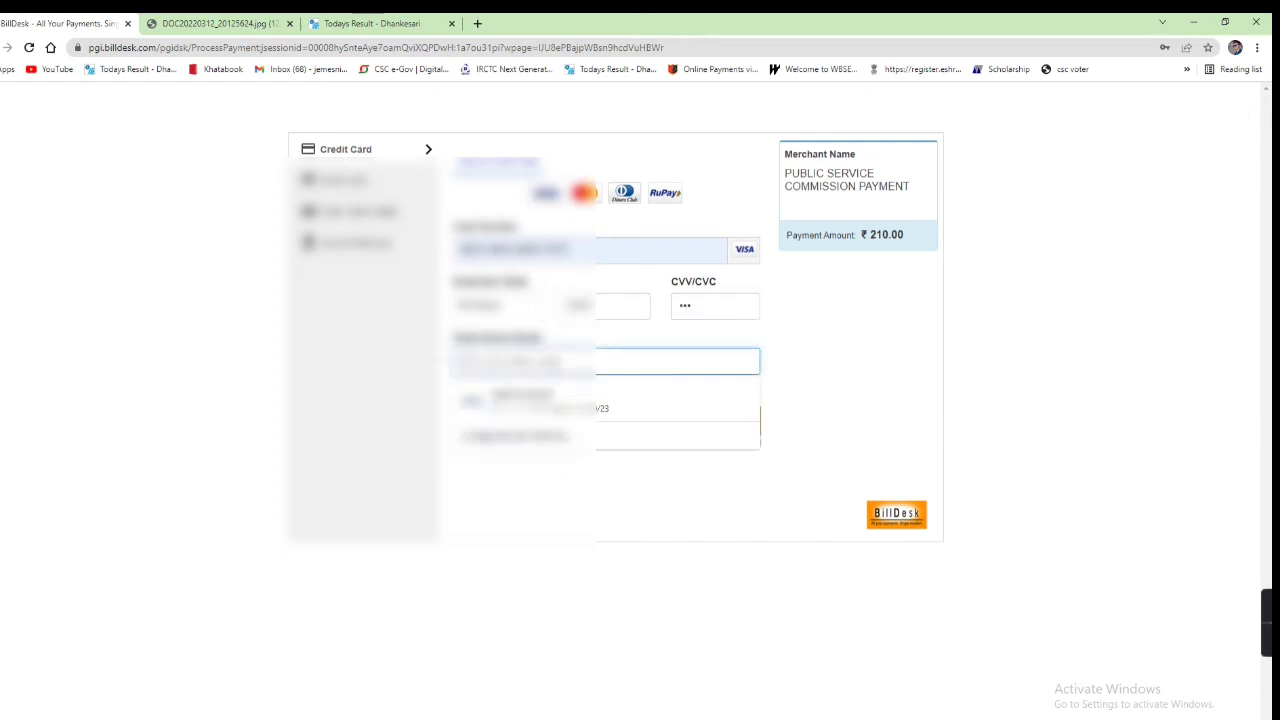
pyautogui.write('S')
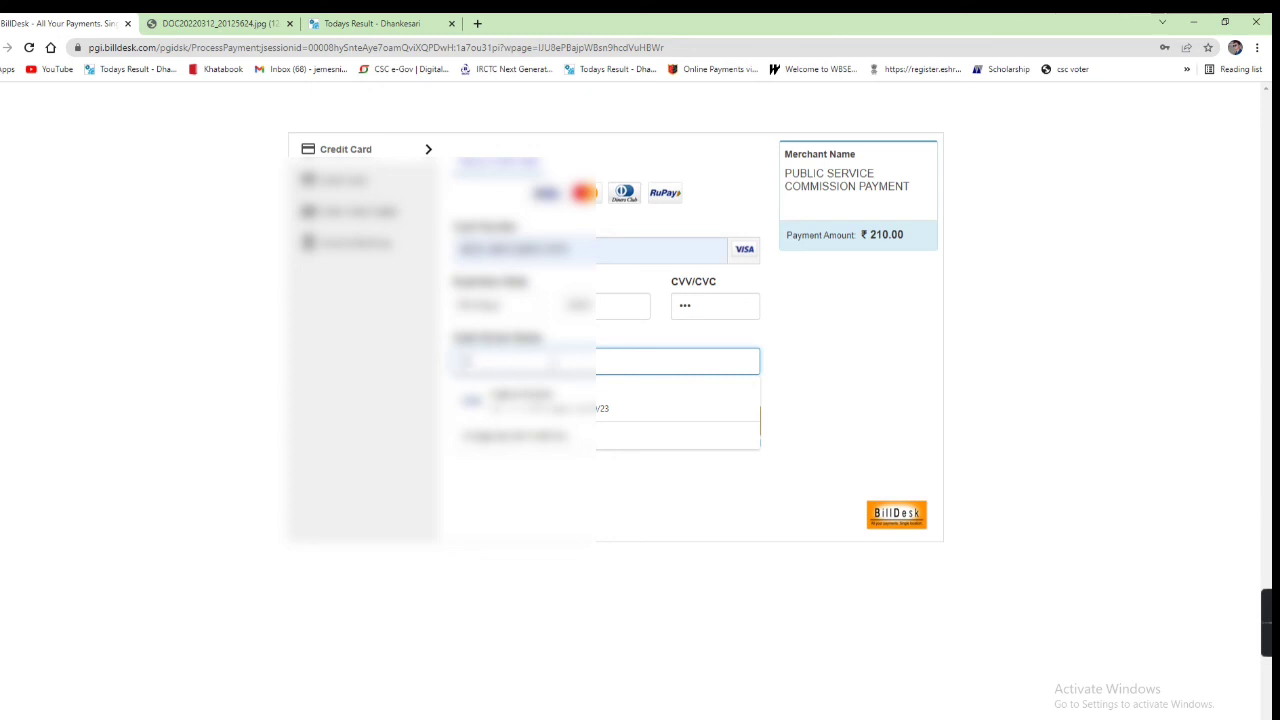
pyautogui.click(560, 405)
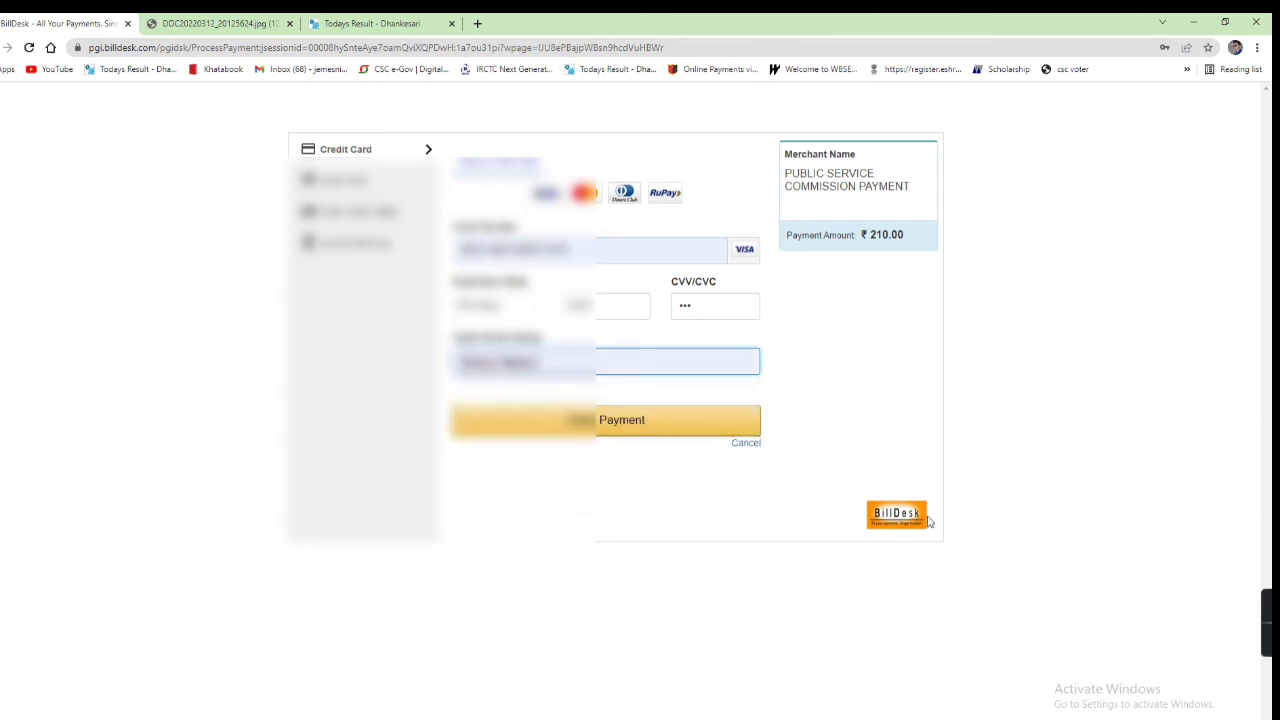
pyautogui.click(631, 432)
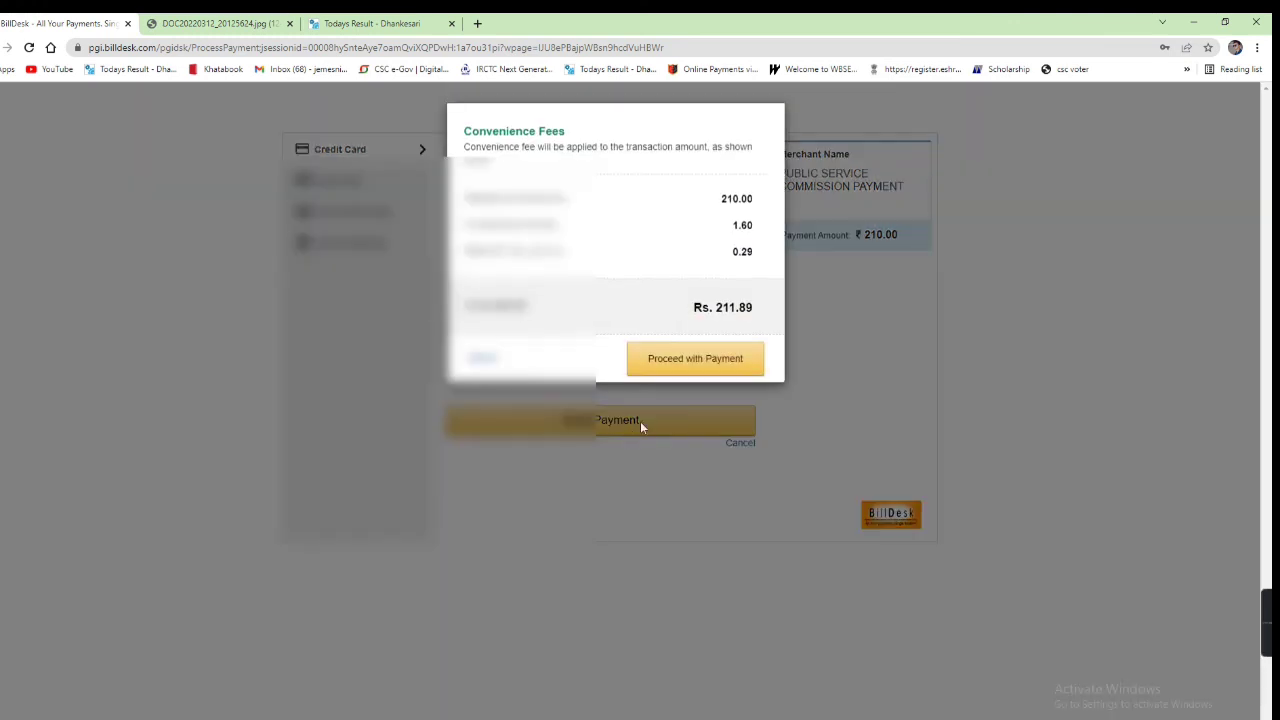
pyautogui.click(714, 364)
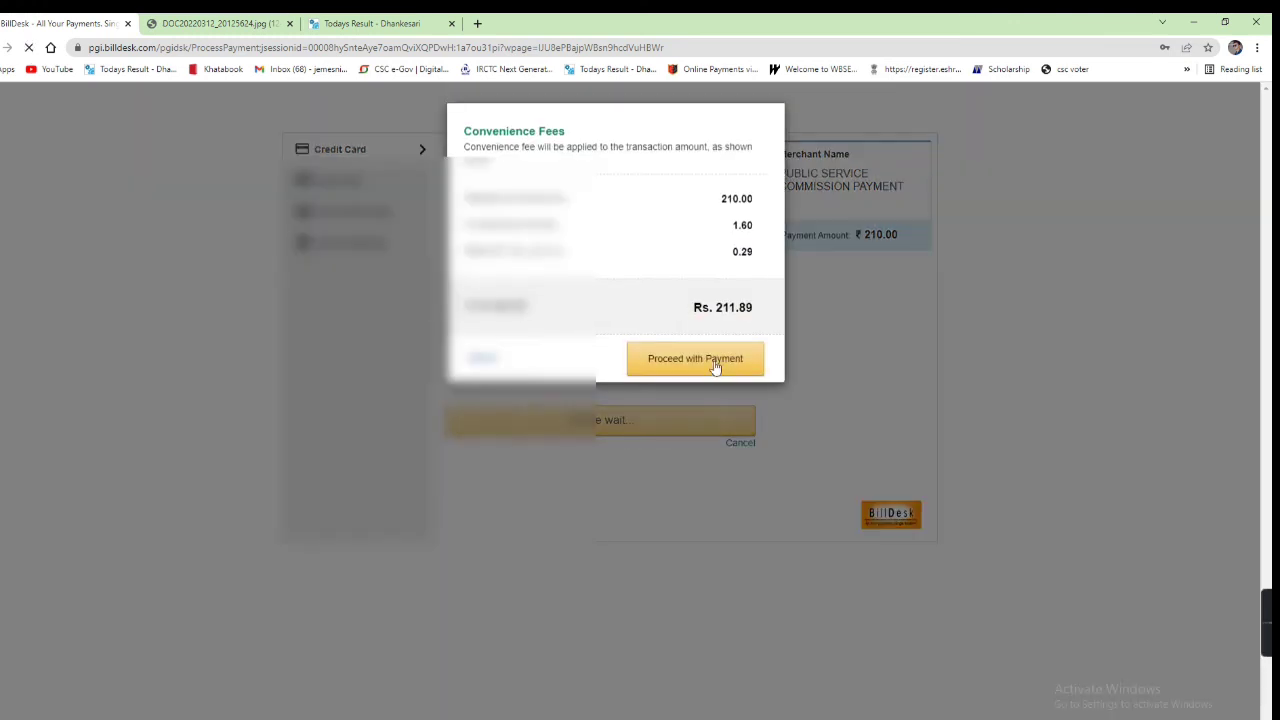